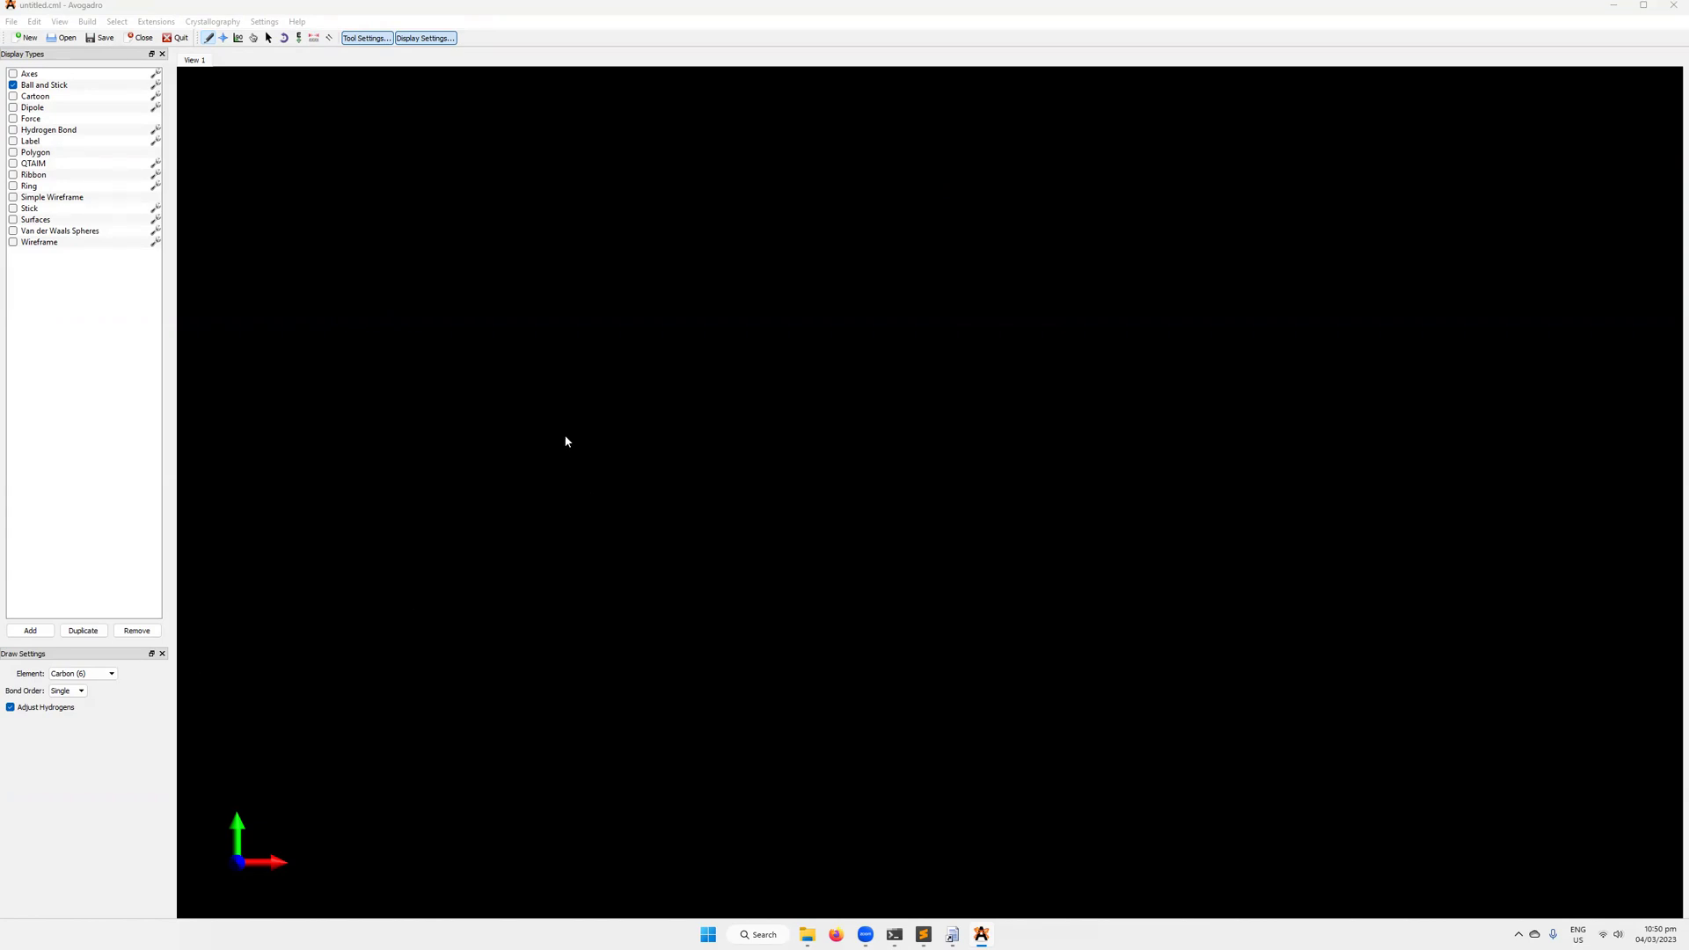
- Draw a carbon, two nitrogens and a second methyl to form the C–N(–C)–N skeleton
{"action": "left_click", "coordinate": [565, 441]}
{"action": "left_click", "coordinate": [83, 673]}
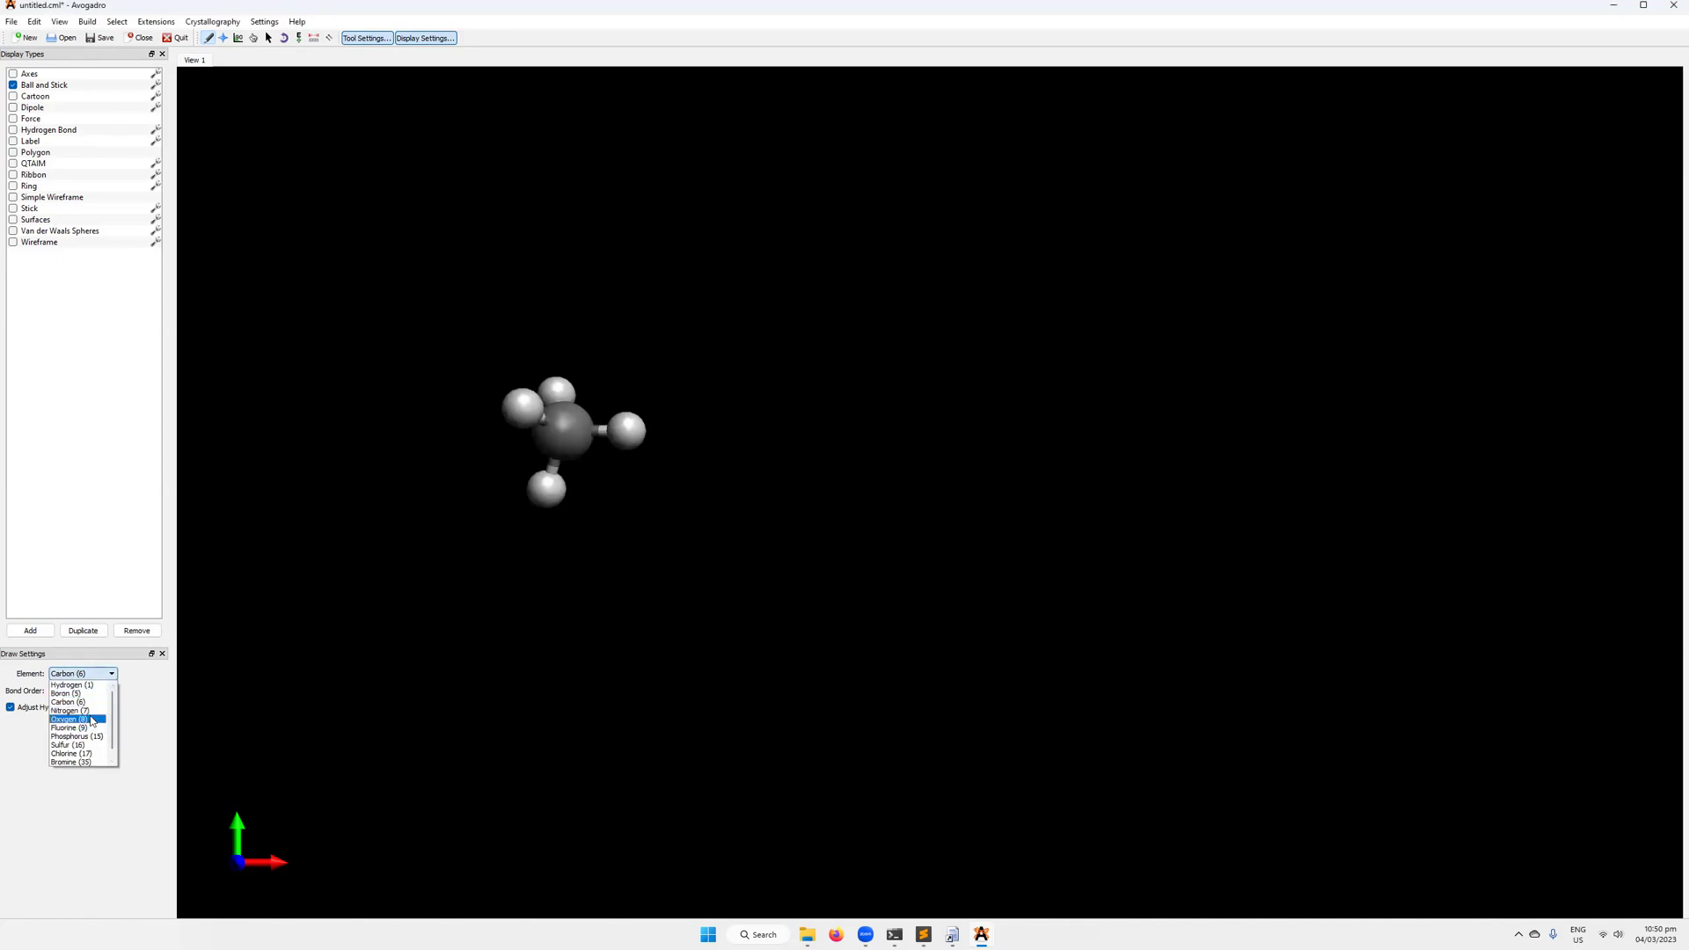
{"action": "left_click", "coordinate": [92, 711]}
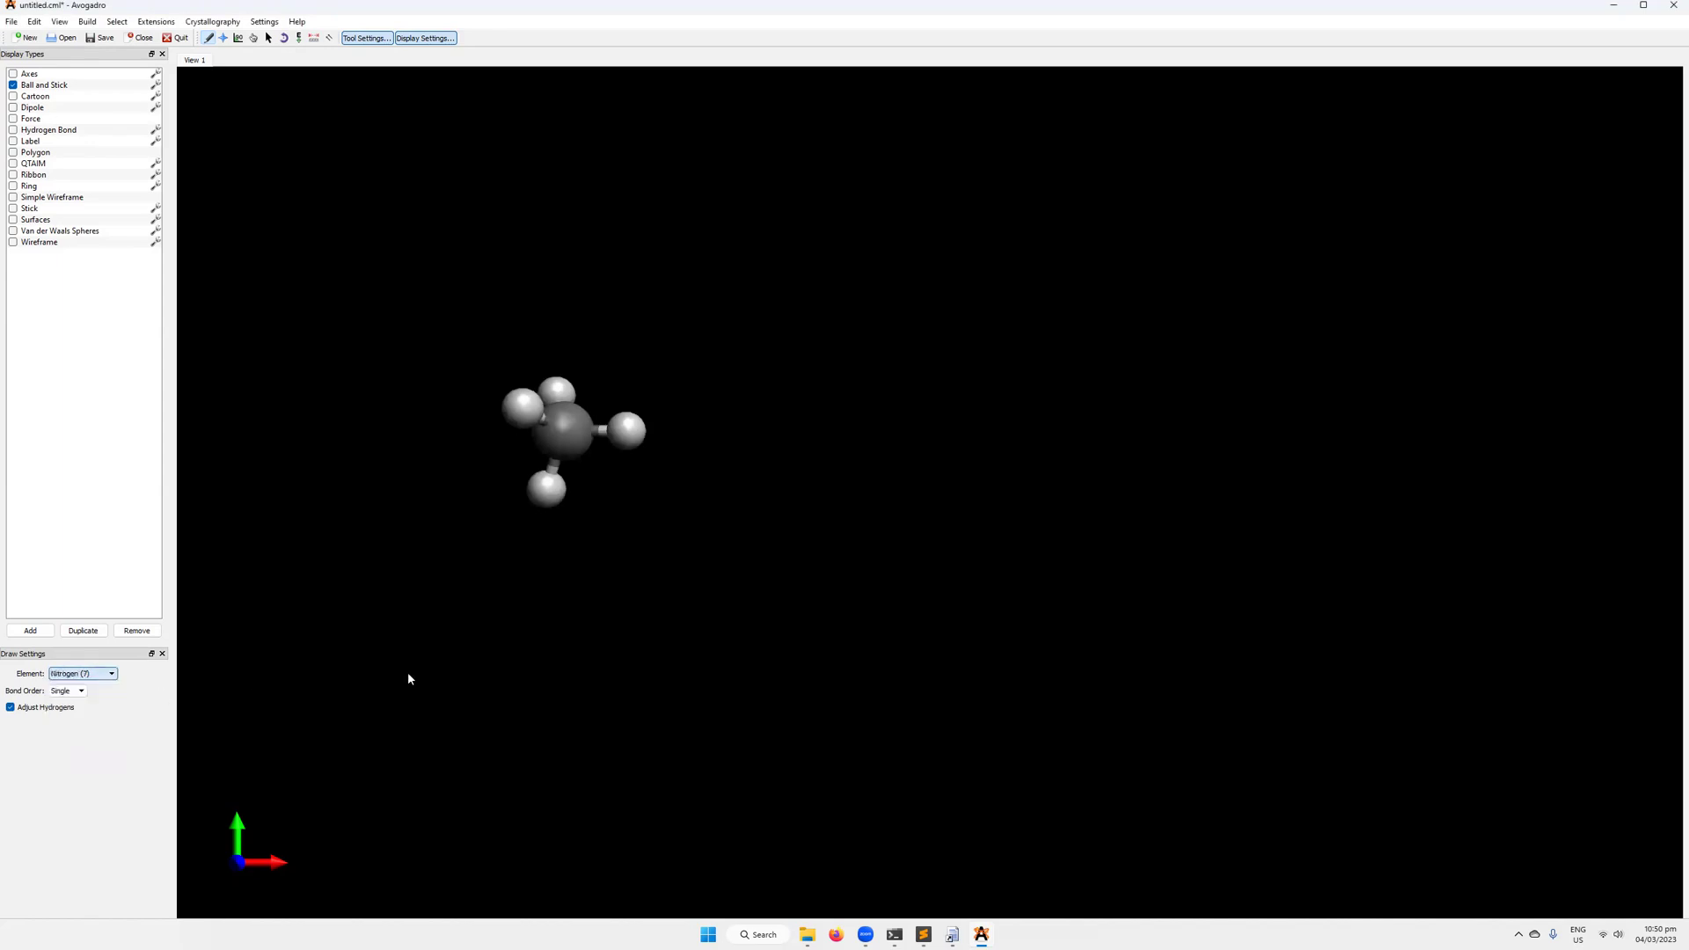
{"action": "left_click", "coordinate": [629, 420]}
{"action": "left_click_drag", "start_coordinate": [620, 455], "coordinate": [642, 444]}
{"action": "left_click", "coordinate": [988, 477]}
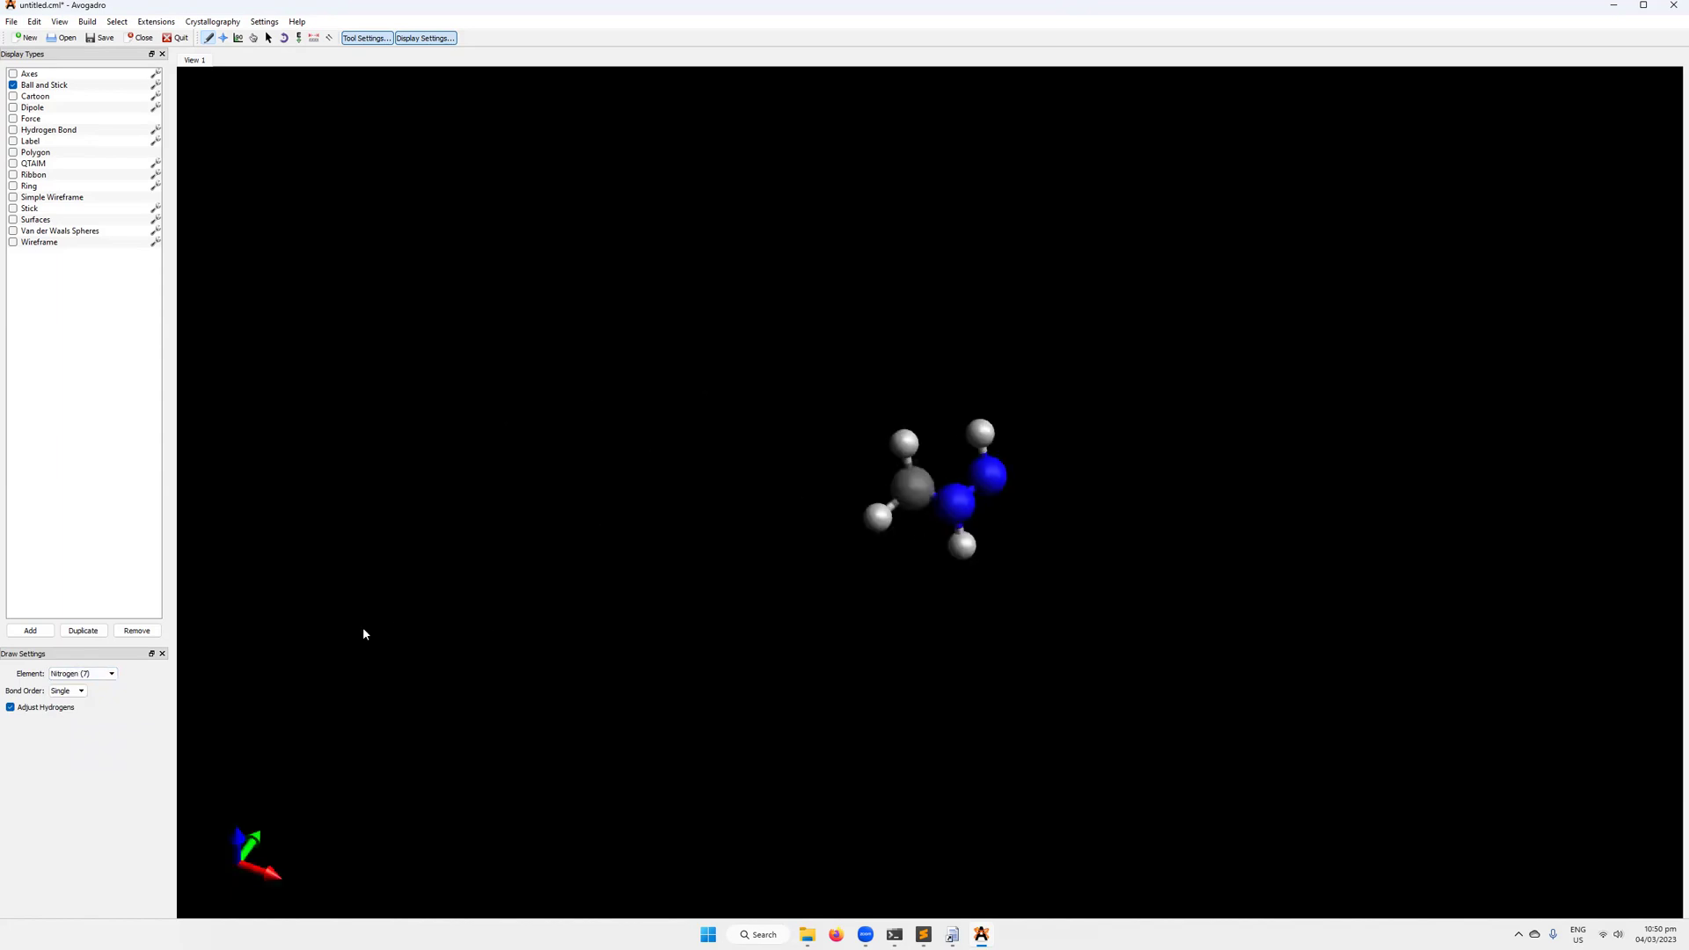
{"action": "left_click", "coordinate": [88, 674]}
{"action": "left_click", "coordinate": [71, 702]}
{"action": "left_click", "coordinate": [960, 546]}
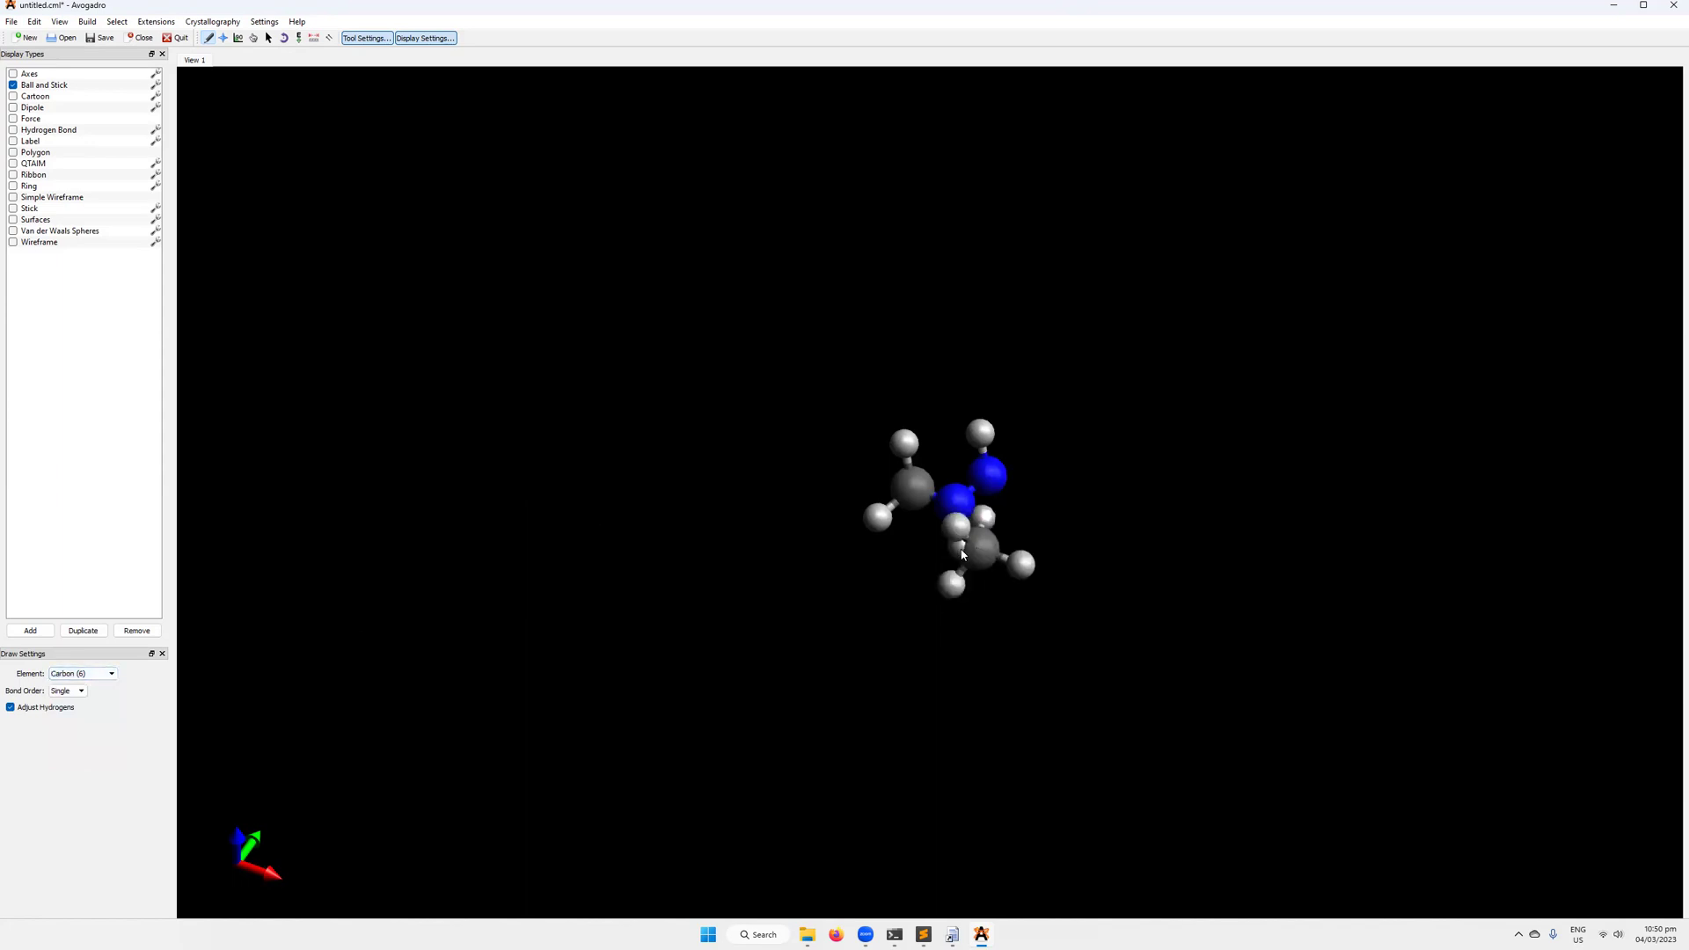
- Add an oxygen double-bonded to the upper nitrogen, then optimise the molecule's geometry
{"action": "left_click", "coordinate": [97, 674]}
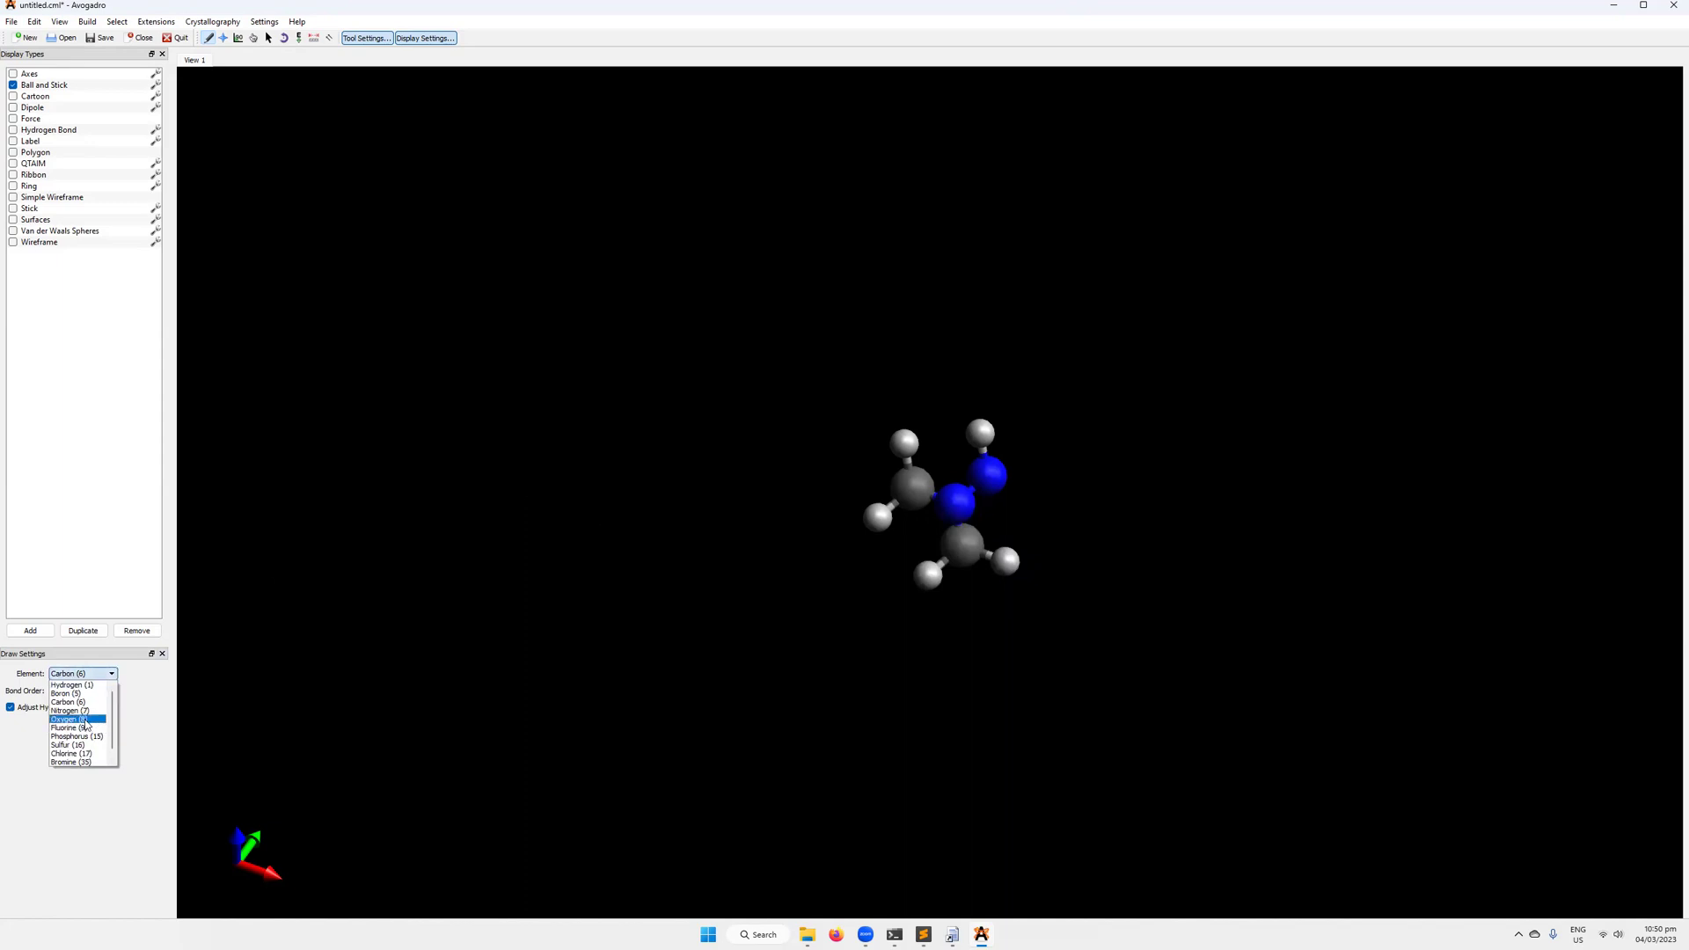
{"action": "left_click", "coordinate": [69, 718]}
{"action": "left_click", "coordinate": [68, 691]}
{"action": "left_click", "coordinate": [79, 711]}
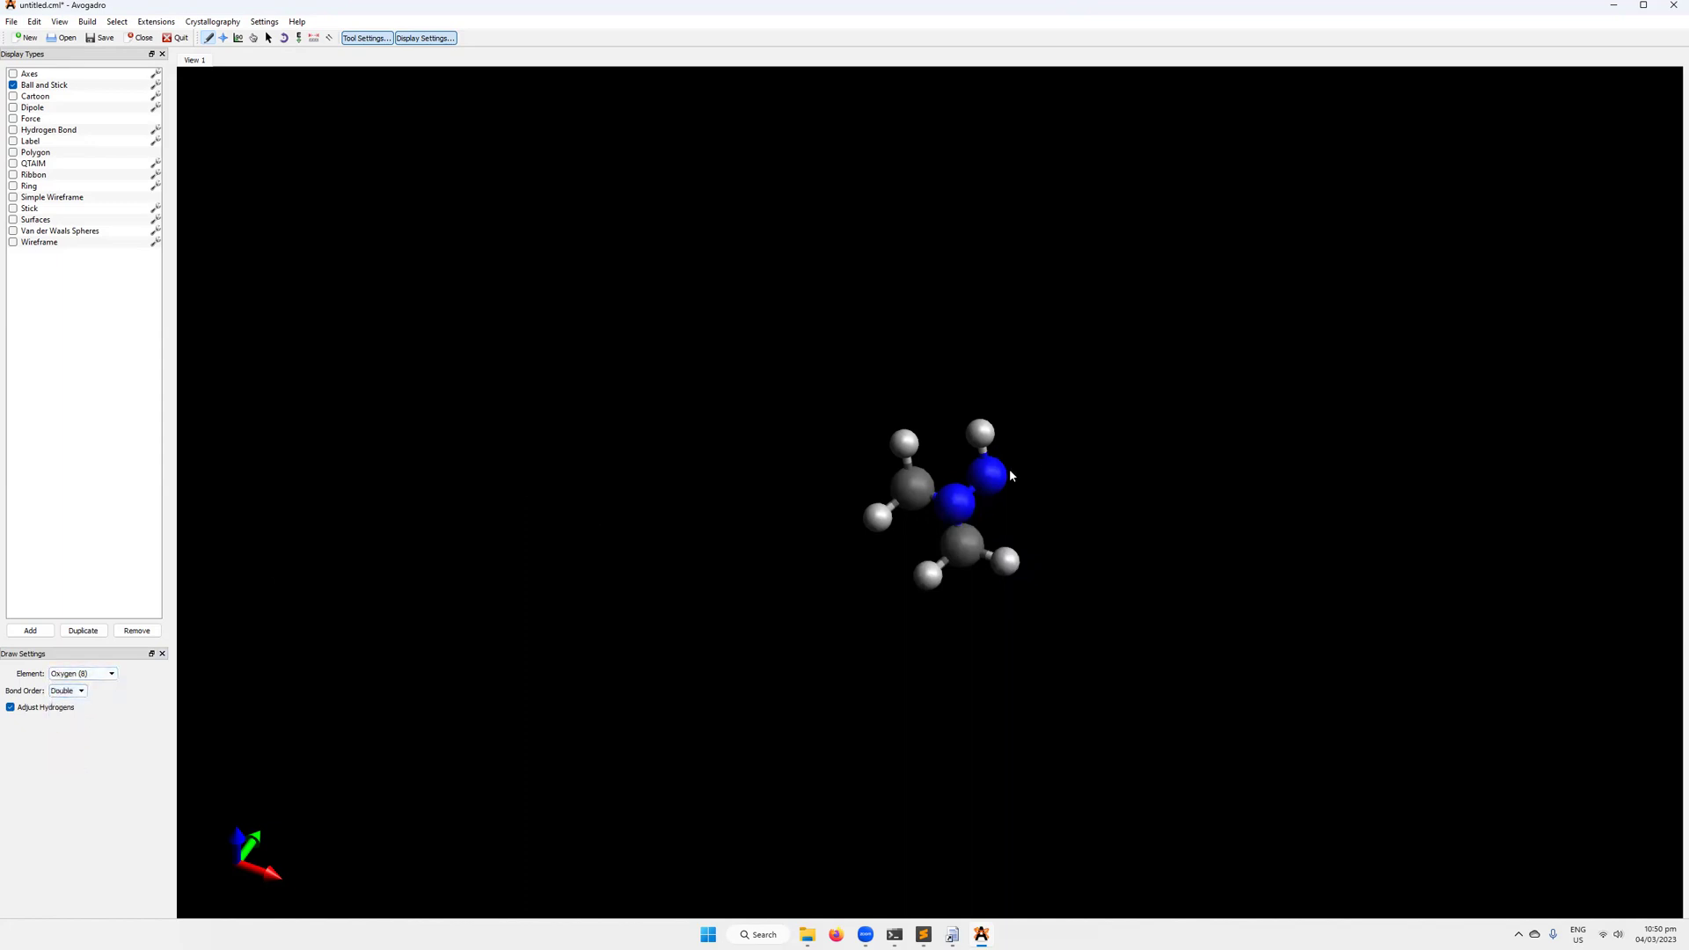
{"action": "left_click_drag", "start_coordinate": [990, 475], "coordinate": [1036, 440]}
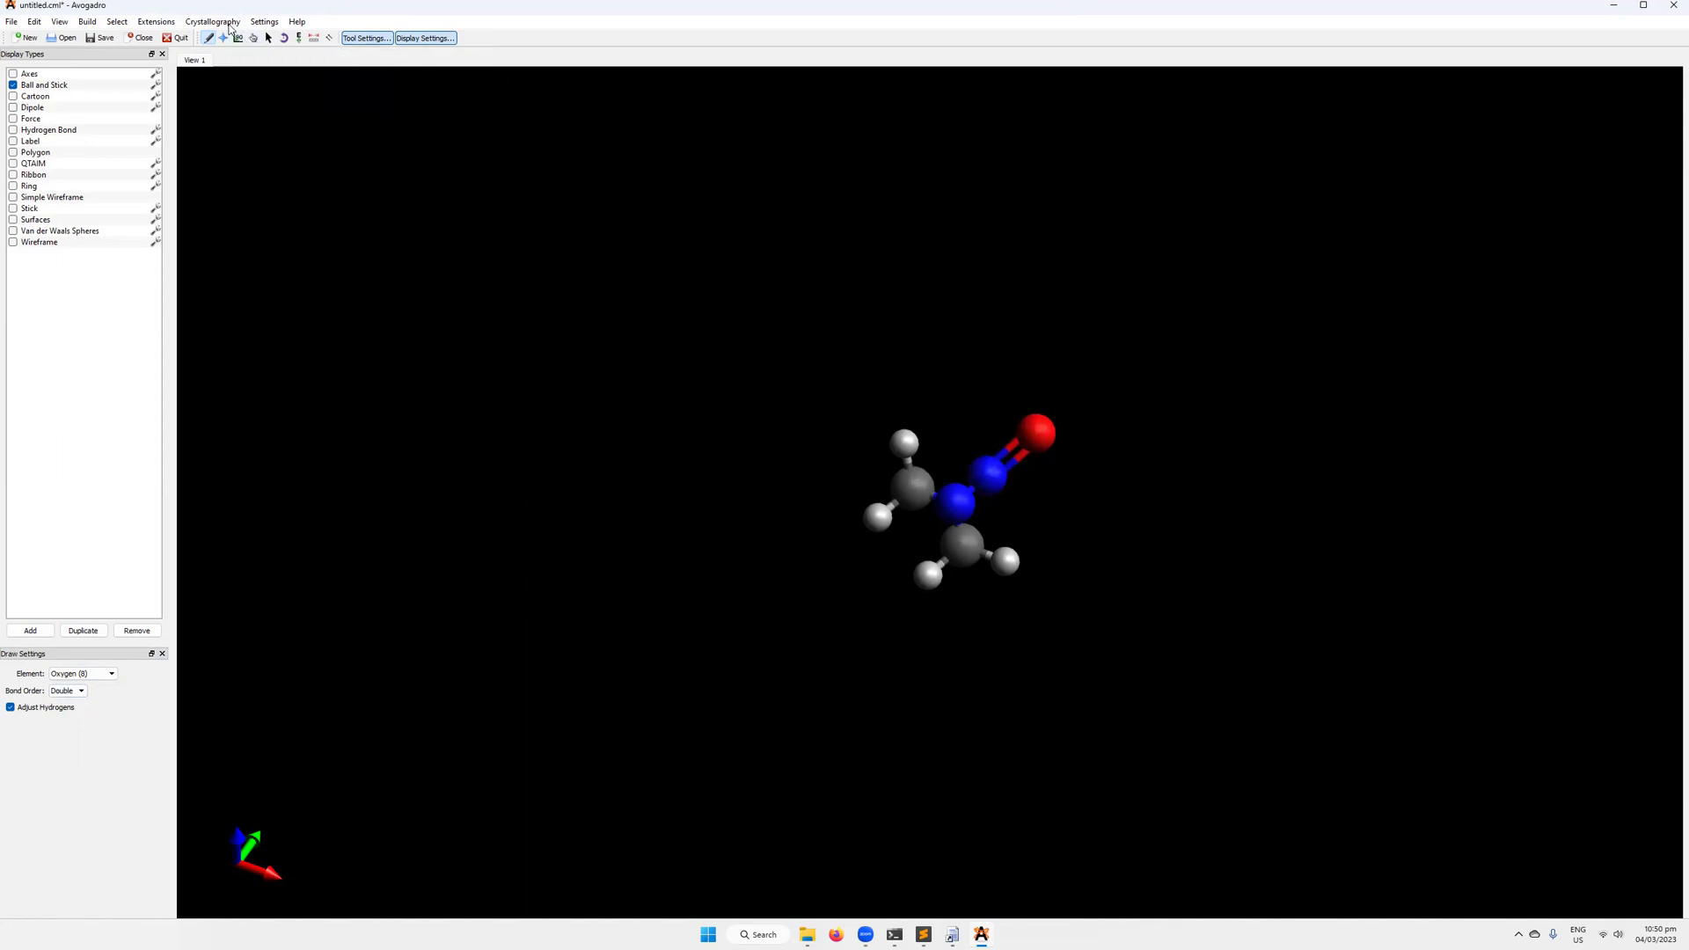
{"action": "left_click", "coordinate": [158, 22]}
{"action": "left_click", "coordinate": [189, 58]}
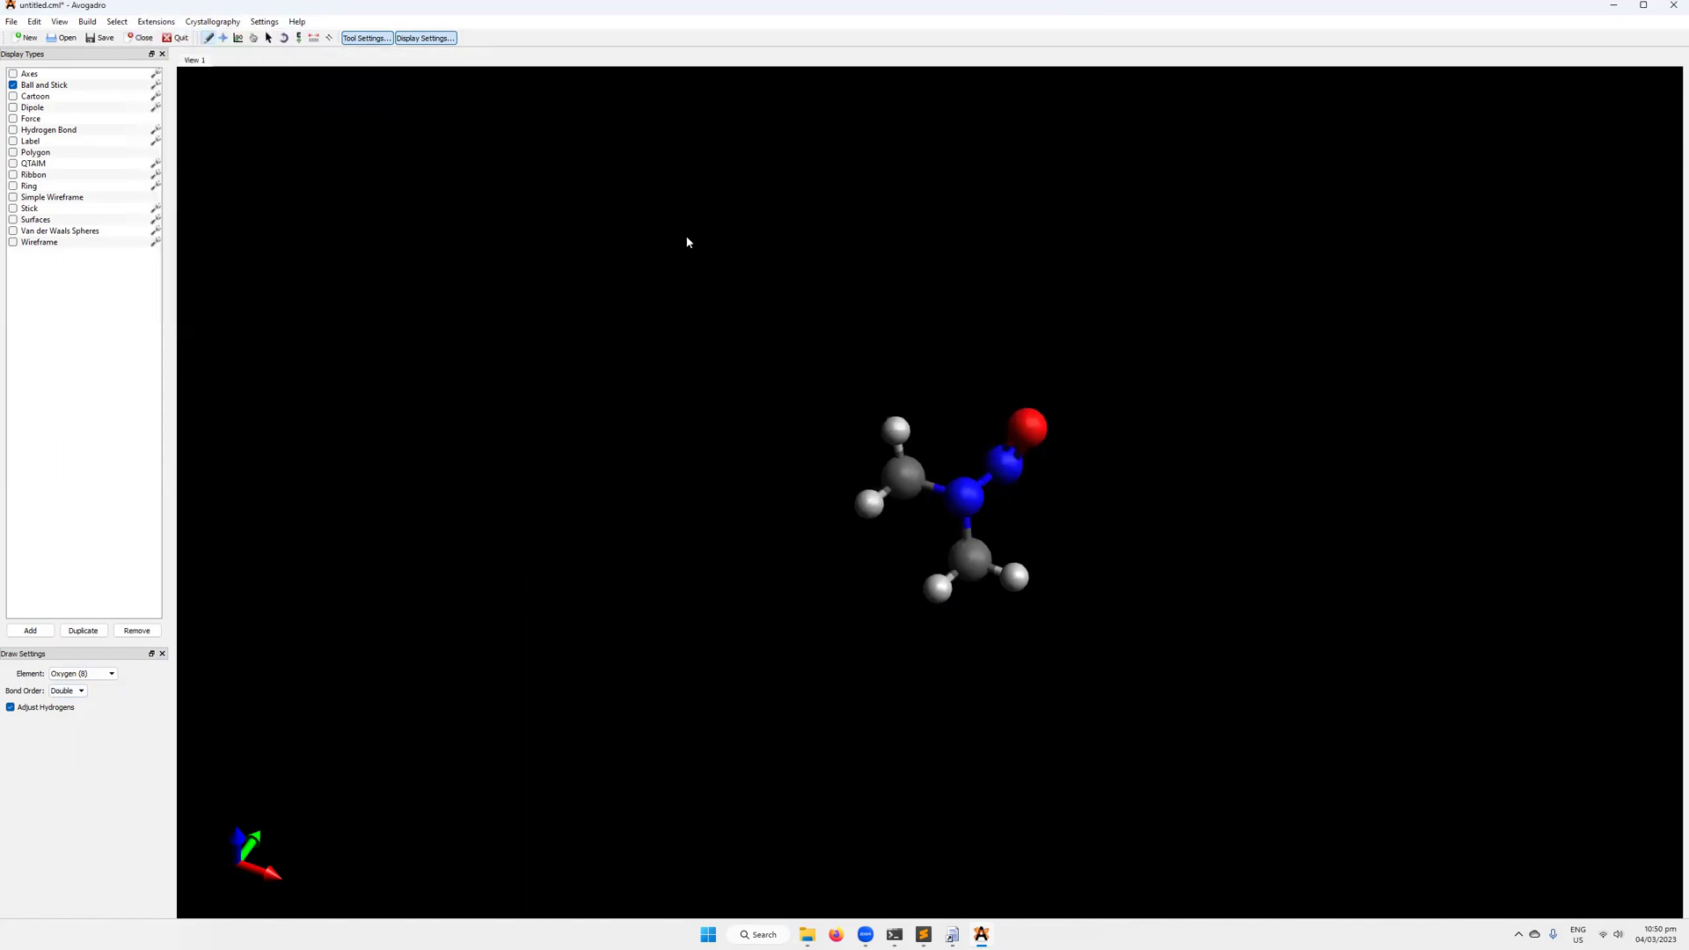
- Rotate the molecule with the Navigate tool to a clearer angle, then open Extensions
{"action": "left_click", "coordinate": [223, 38]}
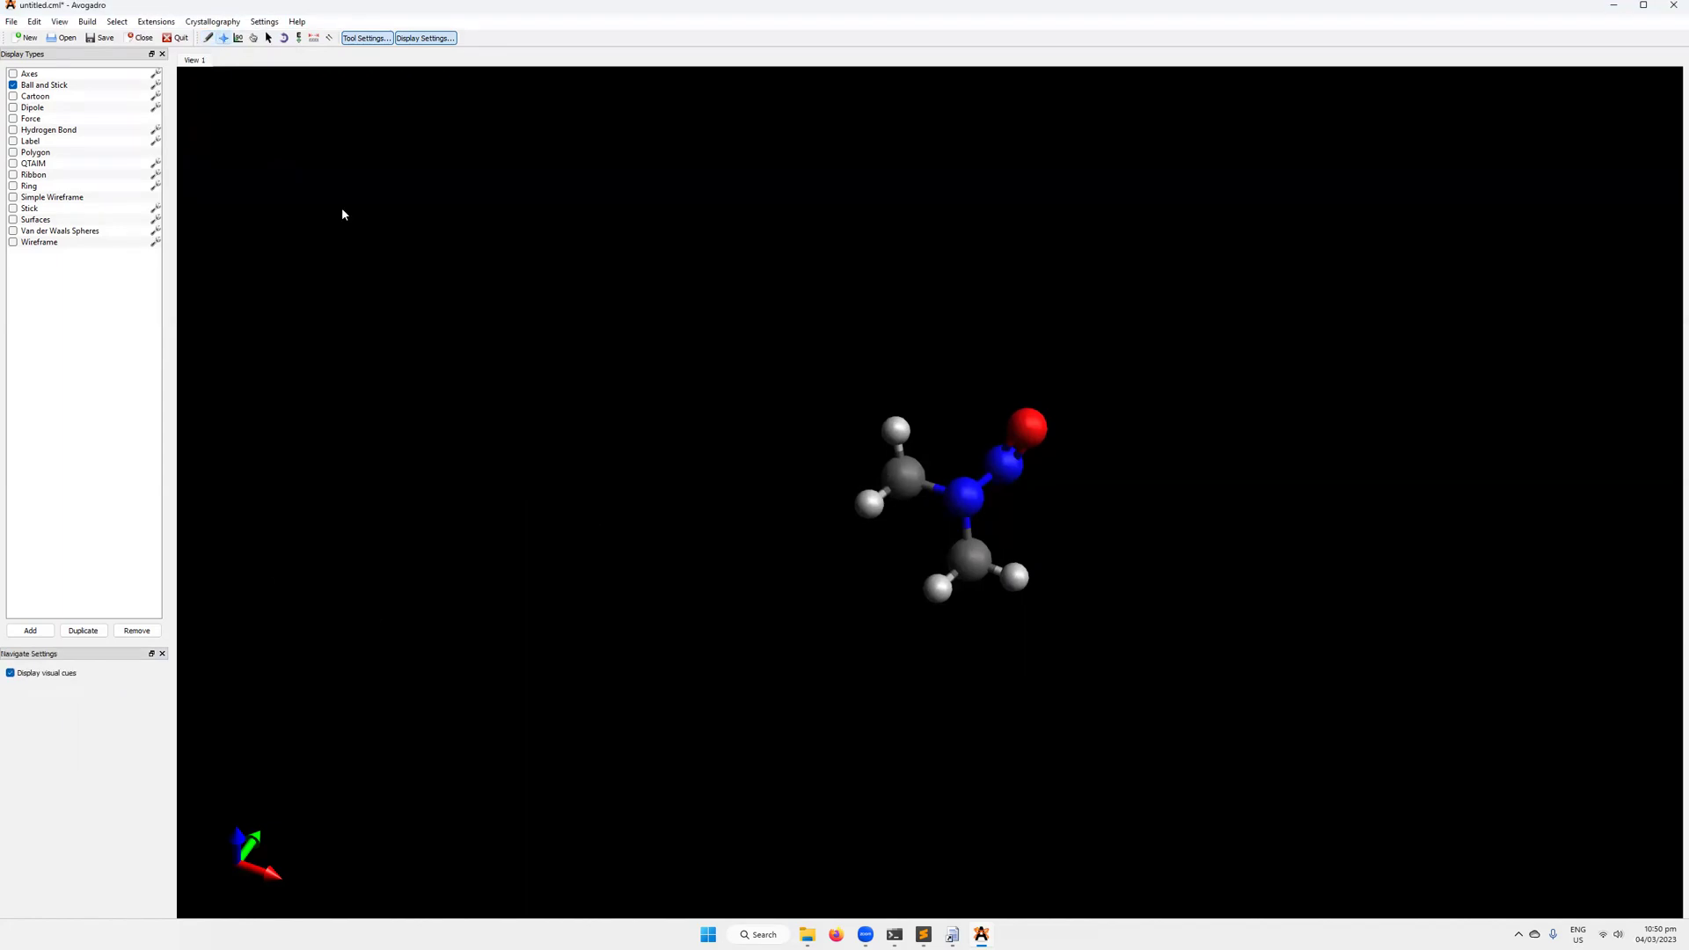
{"action": "mouse_move", "coordinate": [341, 214]}
{"action": "left_mouse_down"}
{"action": "mouse_move", "coordinate": [633, 449]}
{"action": "mouse_move", "coordinate": [595, 606]}
{"action": "mouse_move", "coordinate": [571, 581]}
{"action": "left_mouse_up"}
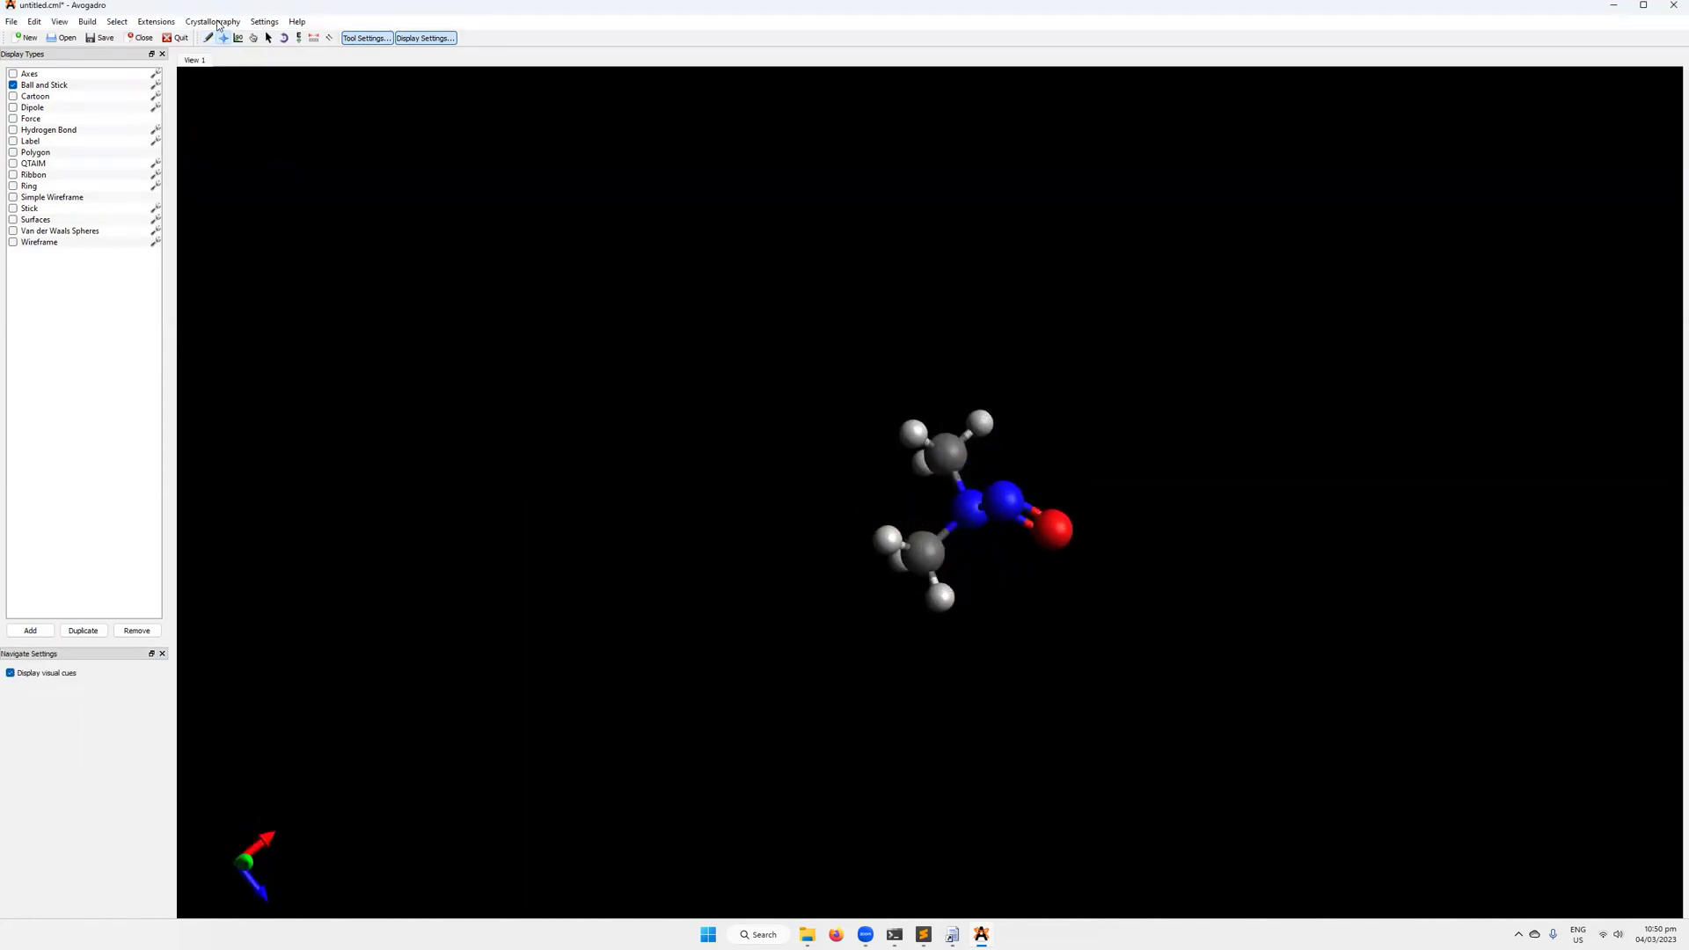
{"action": "left_click", "coordinate": [163, 22]}
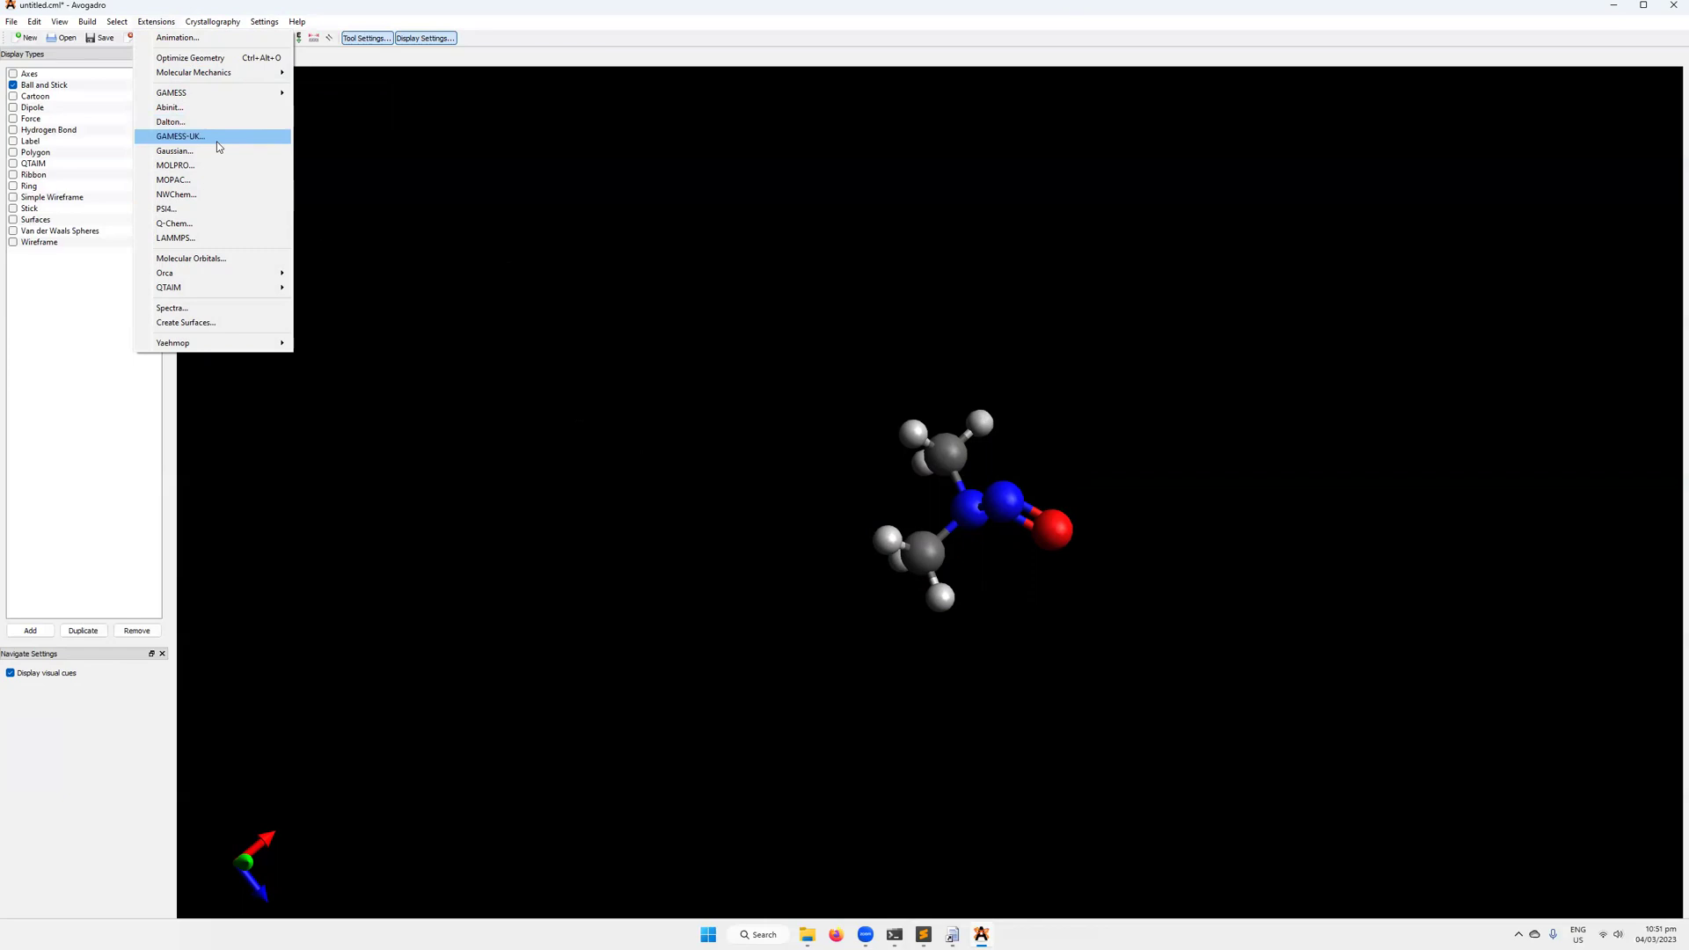
- Open the GAMESS Input Generator and return to its Basic Setup
{"action": "mouse_move", "coordinate": [219, 93]}
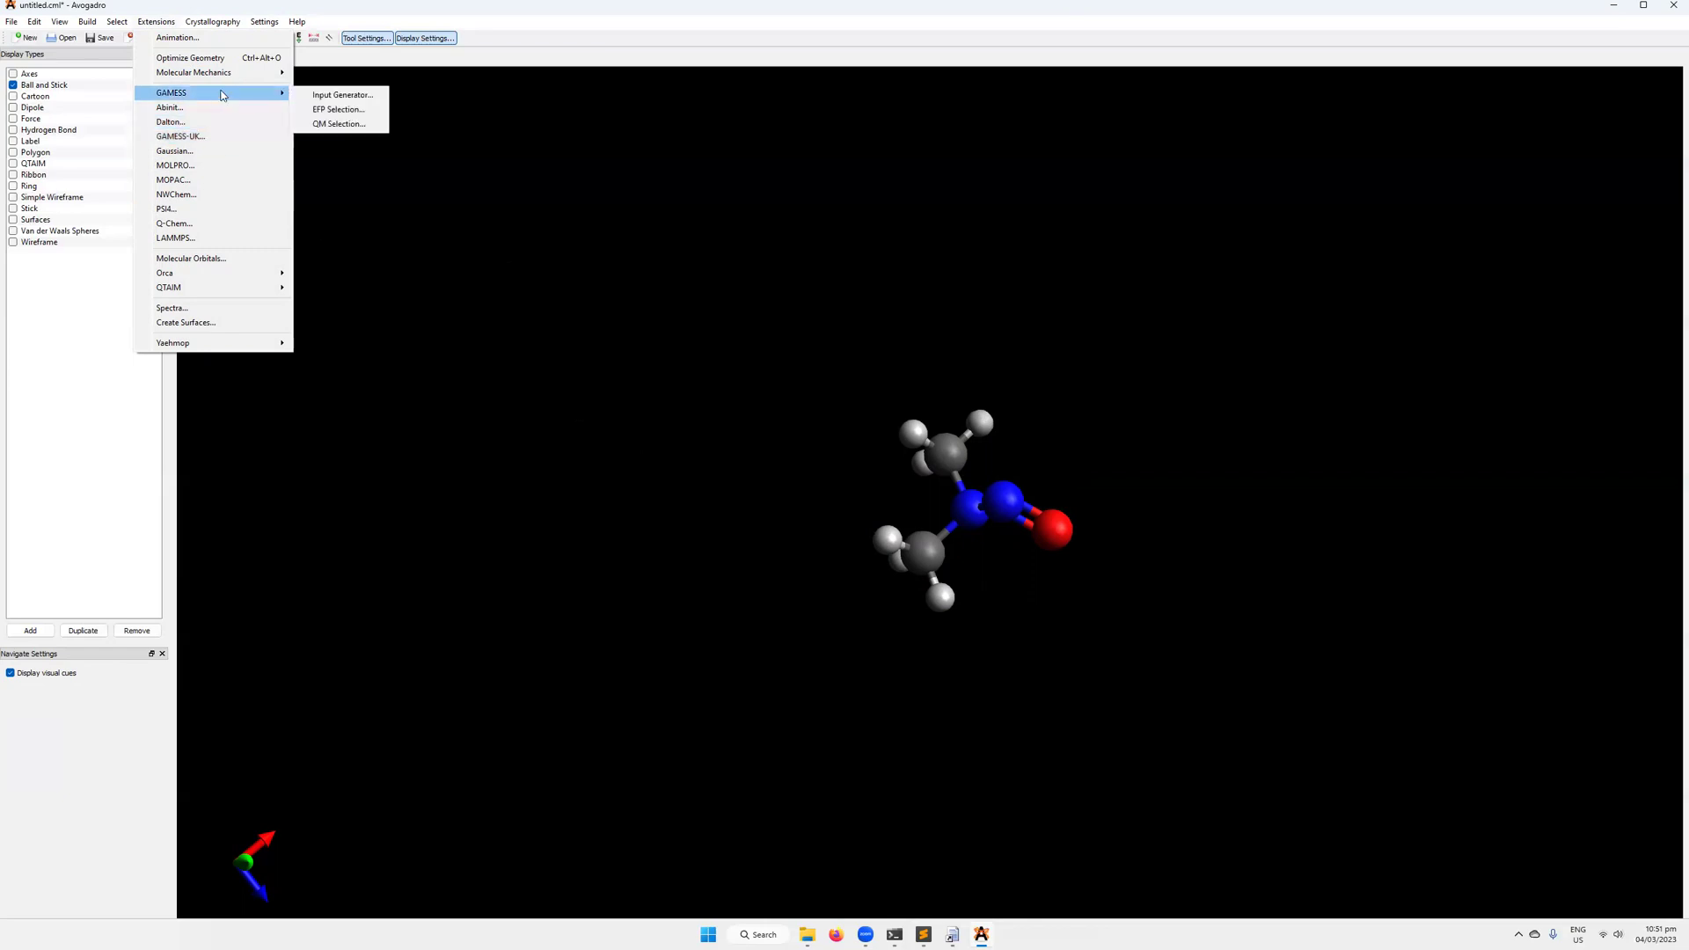
{"action": "left_click", "coordinate": [313, 93]}
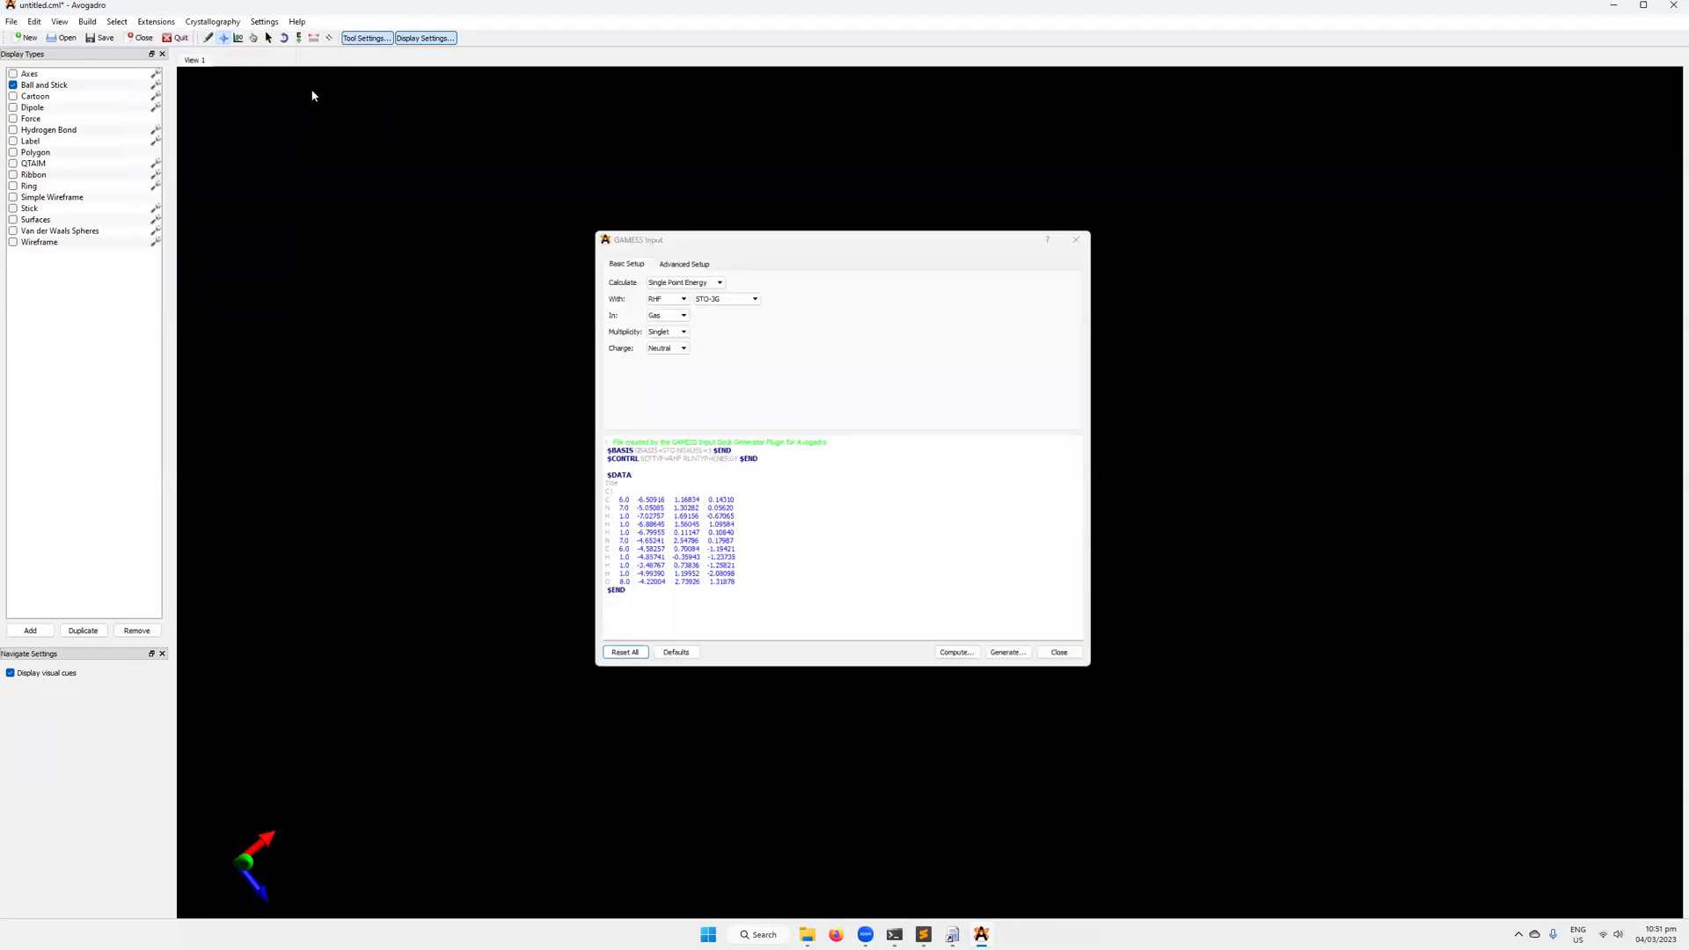
{"action": "key", "text": "Escape"}
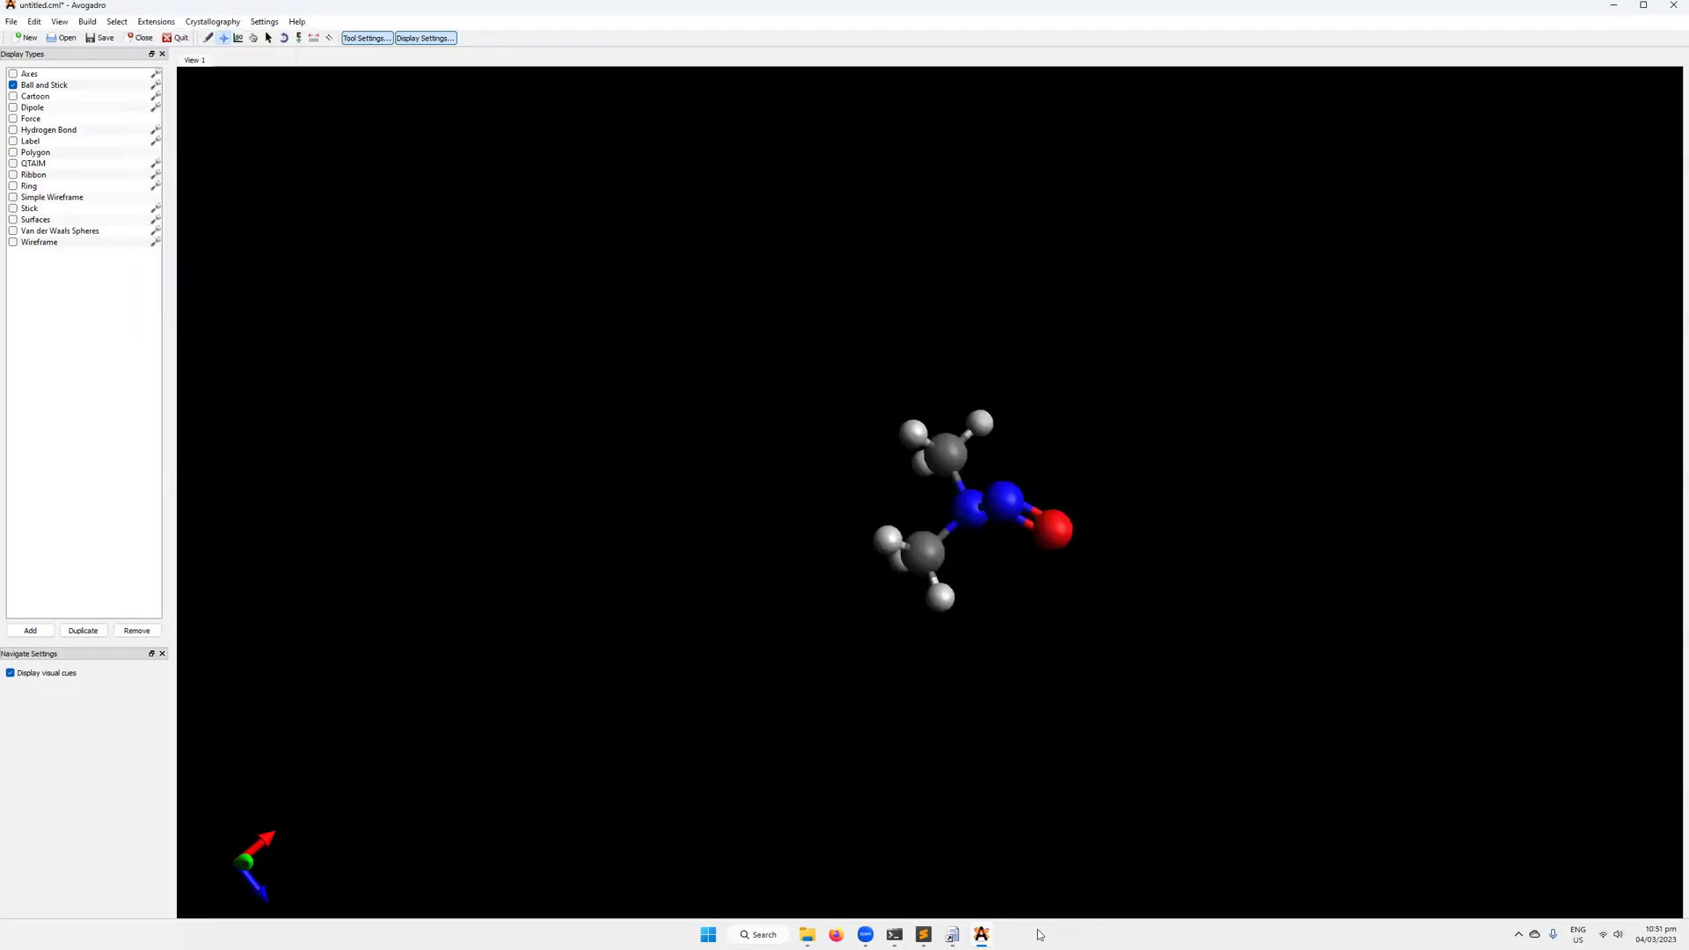
{"action": "left_click", "coordinate": [982, 934]}
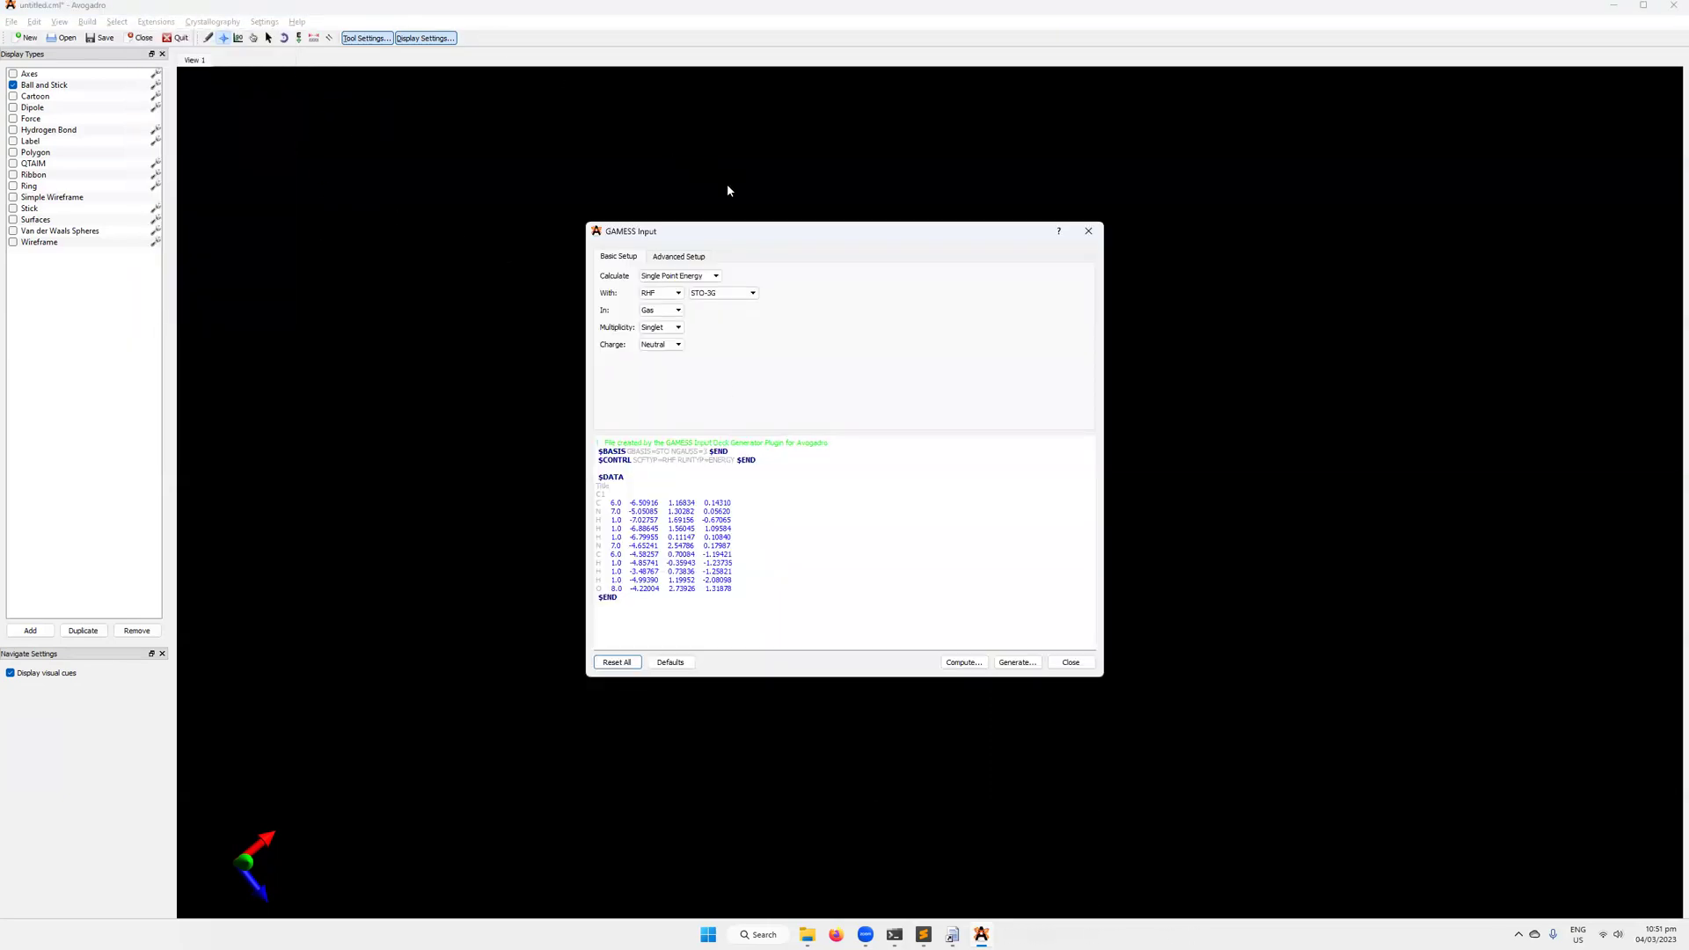
{"action": "left_click", "coordinate": [652, 258]}
{"action": "left_click", "coordinate": [642, 260]}
- Set the calculation to Equilibrium Geometry with B3LYP, checking RUNTYP=OPTIMIZE in the preview
{"action": "left_click", "coordinate": [704, 278]}
{"action": "left_click", "coordinate": [707, 294]}
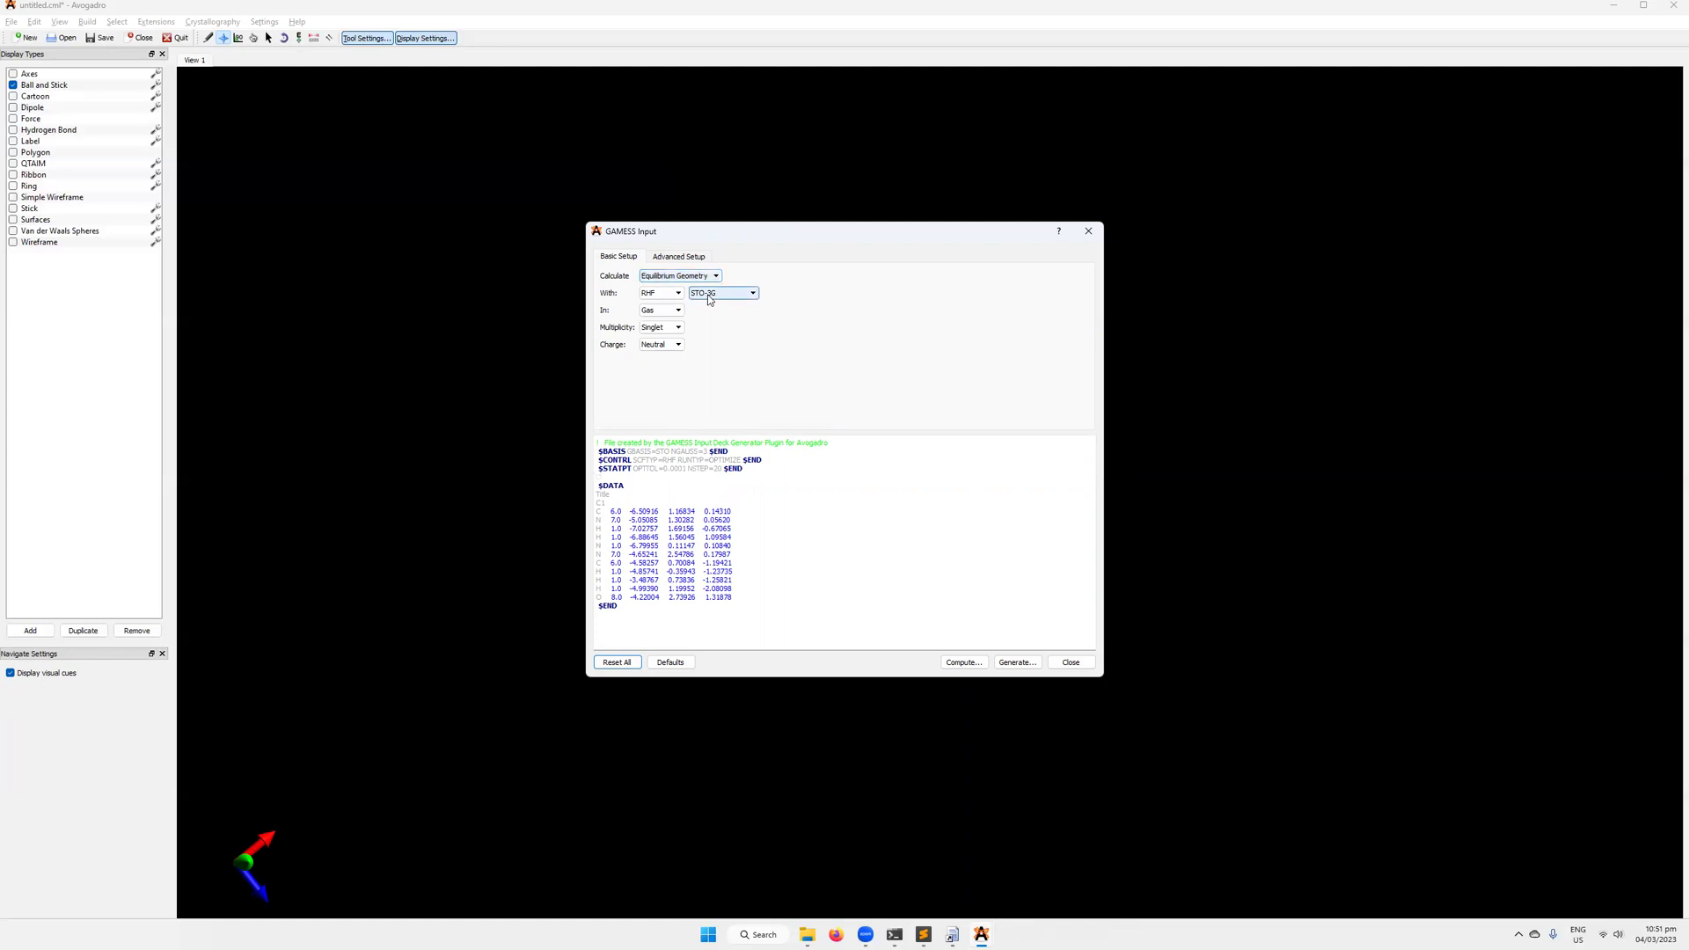
{"action": "left_click_drag", "start_coordinate": [679, 460], "coordinate": [739, 461]}
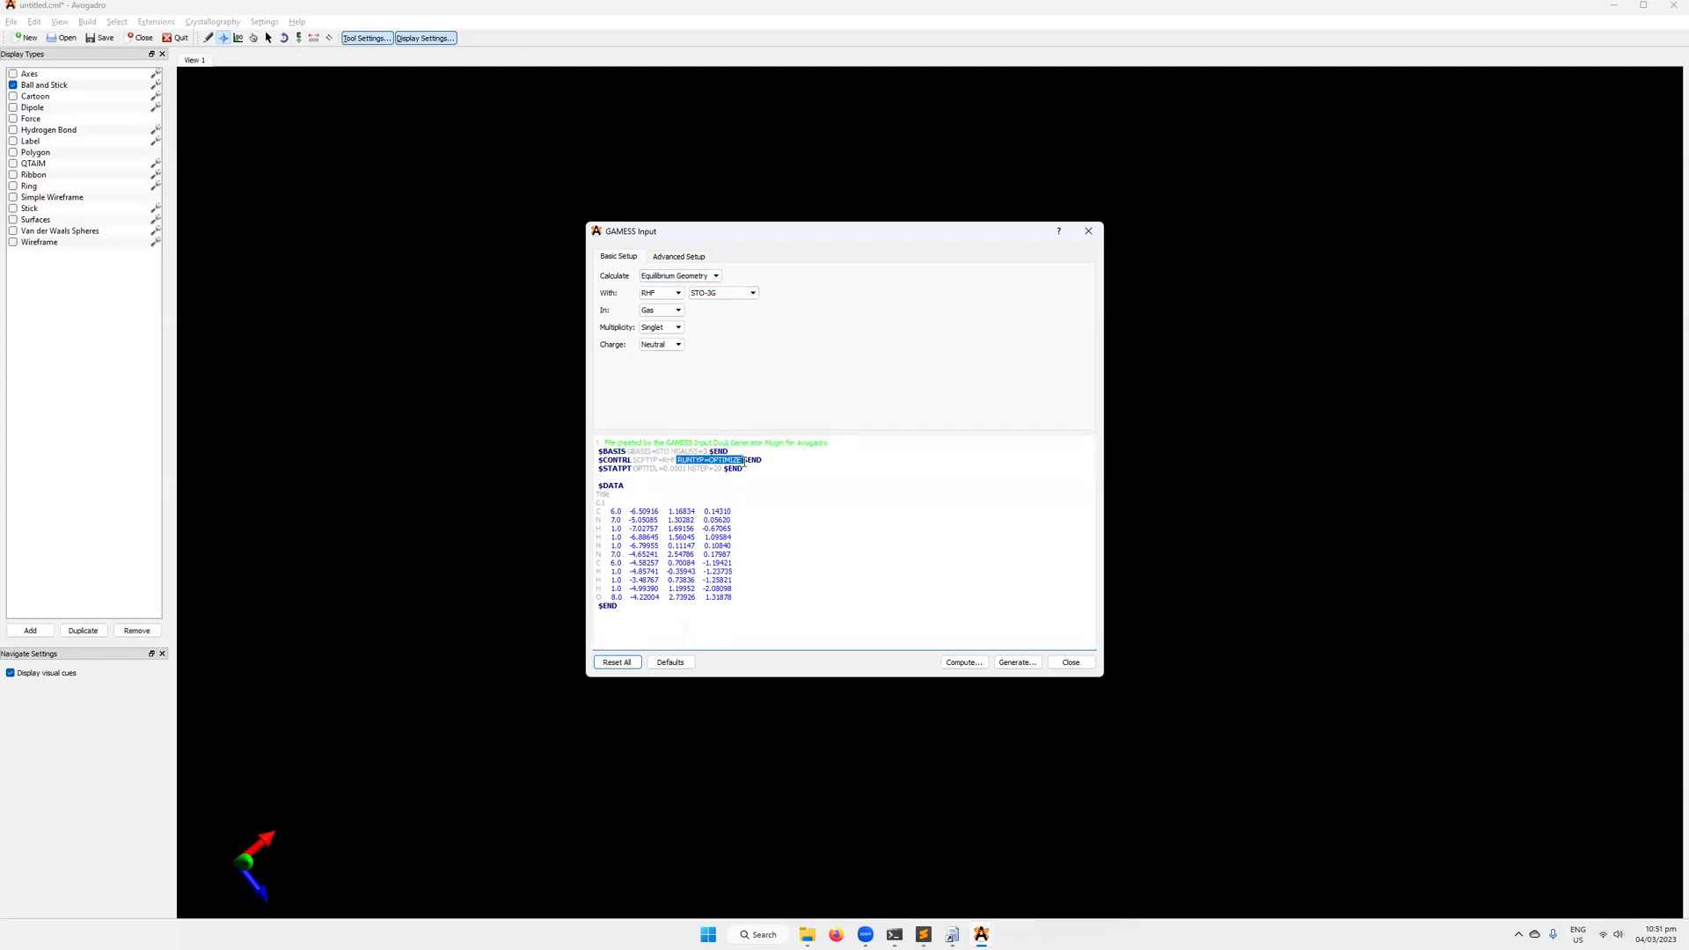
{"action": "left_click", "coordinate": [661, 293]}
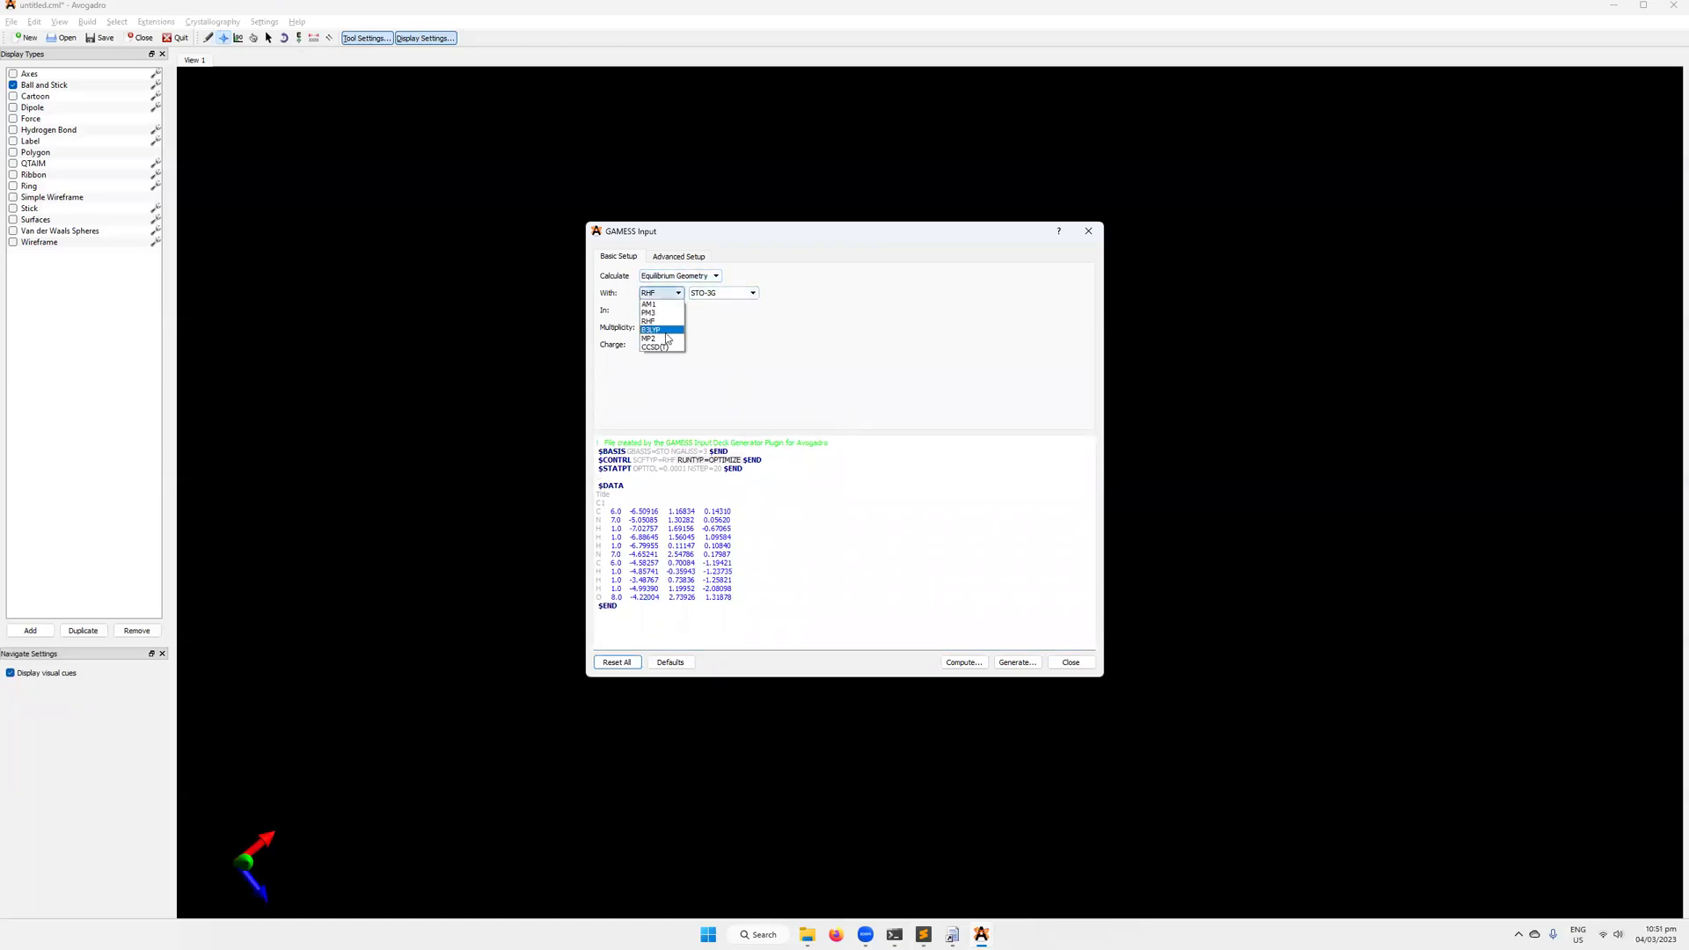
{"action": "left_click", "coordinate": [666, 332]}
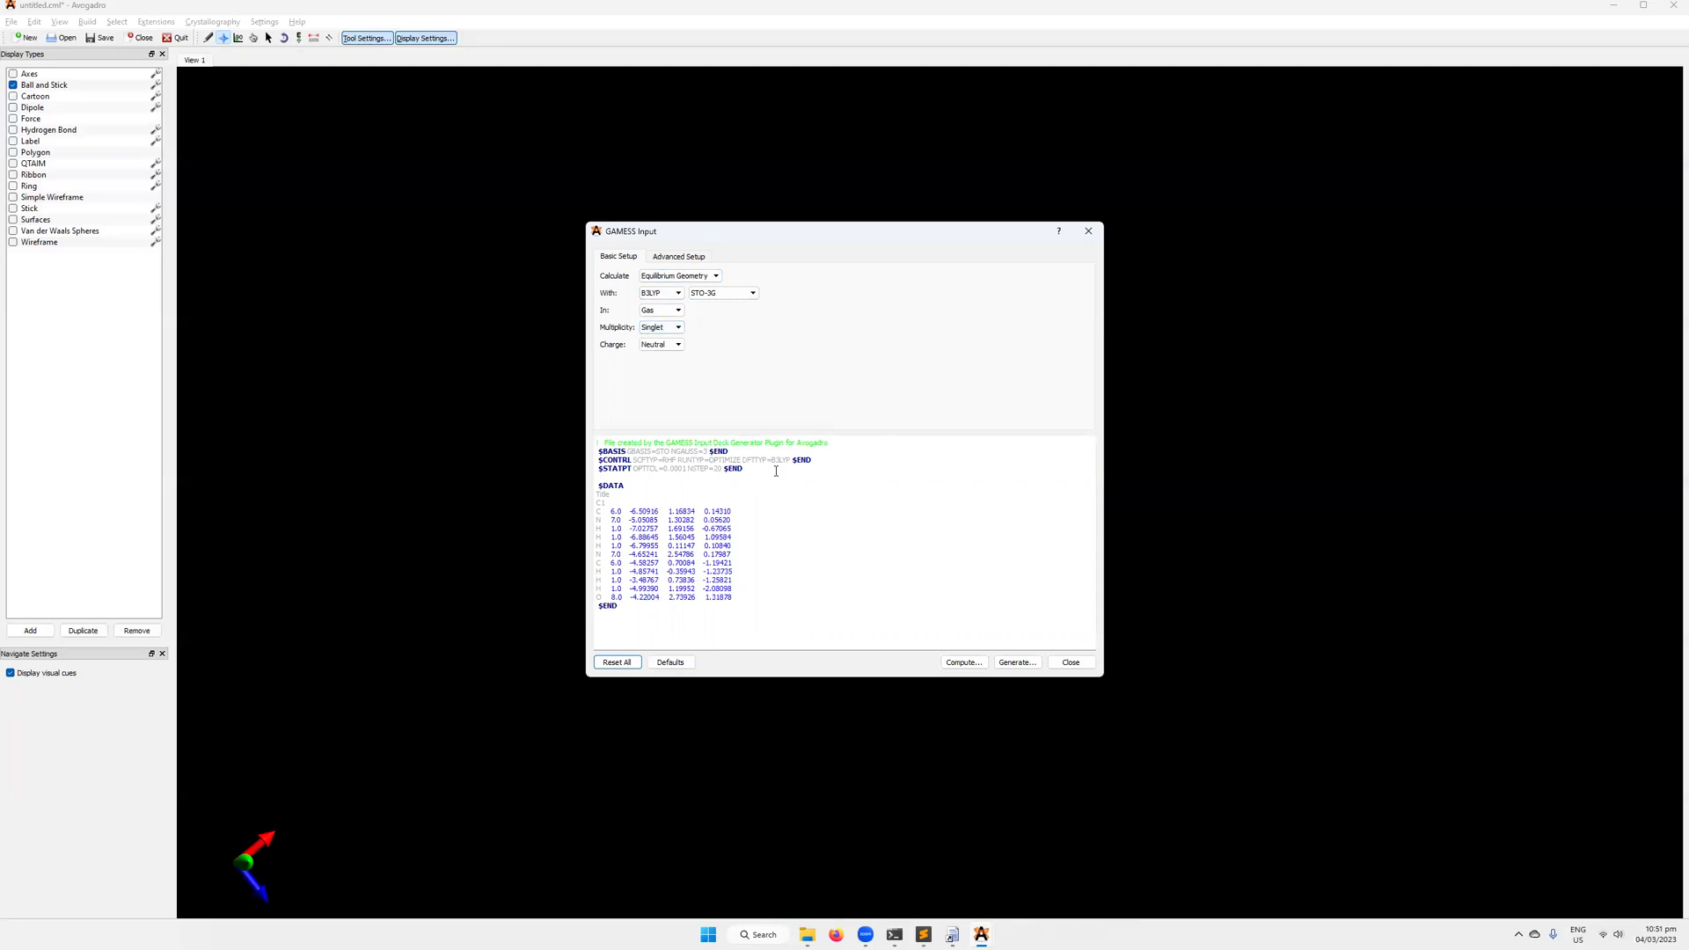
{"action": "left_click_drag", "start_coordinate": [792, 469], "coordinate": [766, 449]}
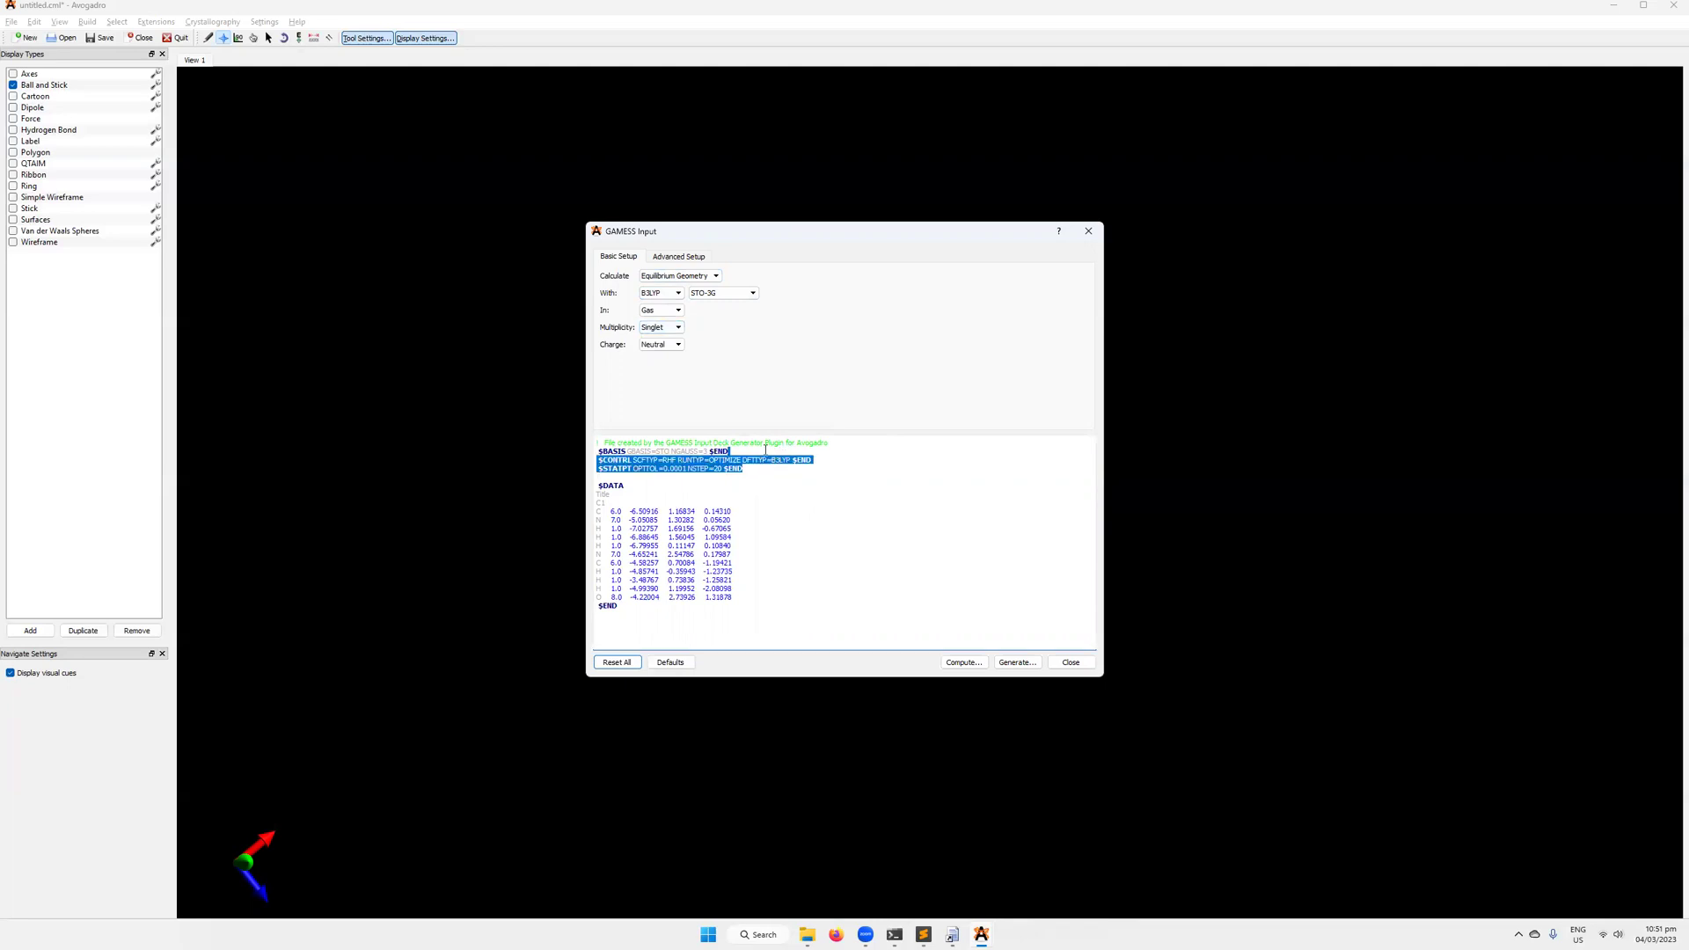
{"action": "left_click", "coordinate": [763, 449]}
{"action": "left_click", "coordinate": [743, 466], "text": "shift"}
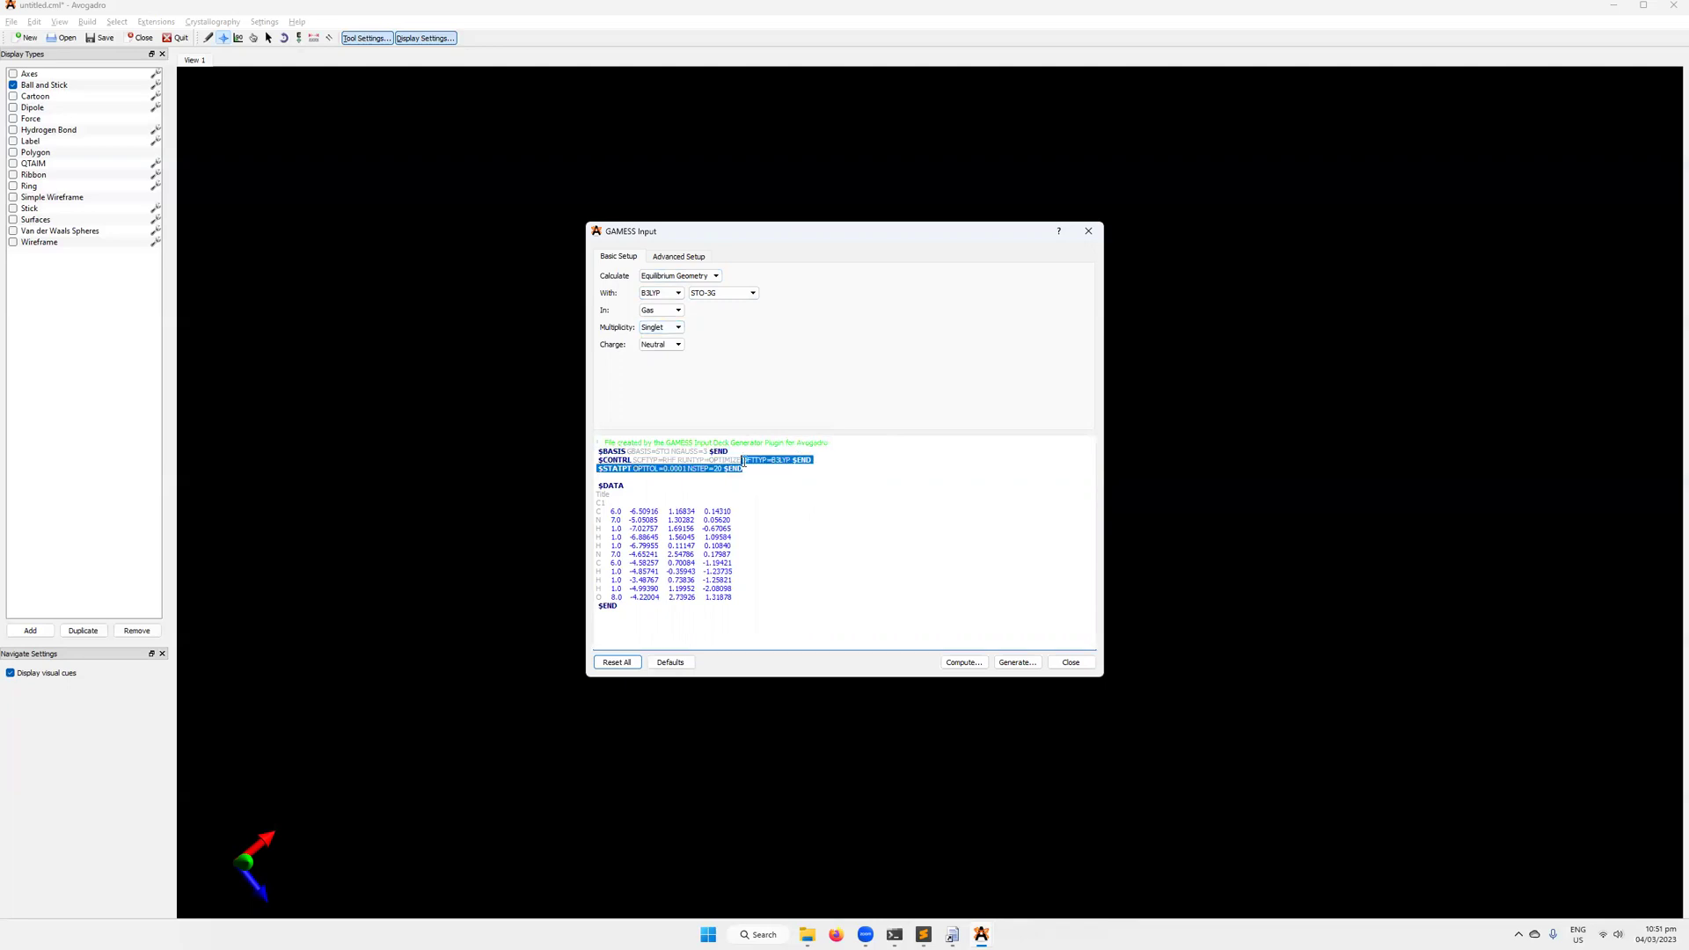
{"action": "left_click", "coordinate": [763, 464]}
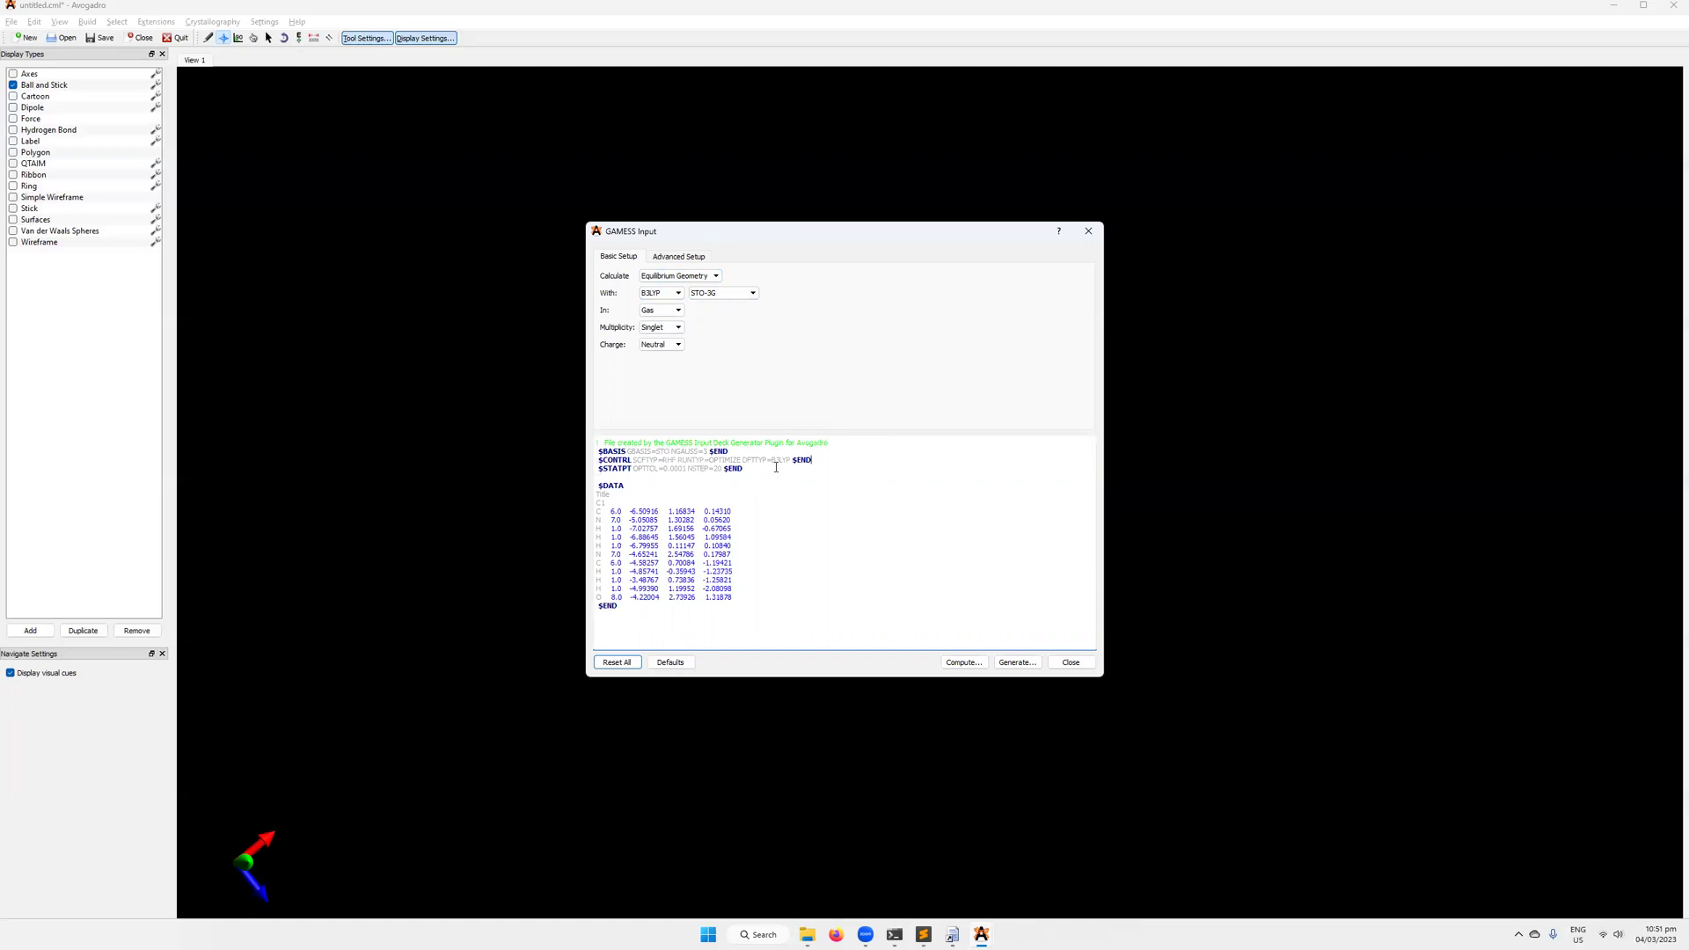
- Put the molecule in Water and keep the multiplicity as Singlet
{"action": "left_click", "coordinate": [679, 311]}
{"action": "left_click", "coordinate": [653, 319]}
{"action": "left_click", "coordinate": [664, 327]}
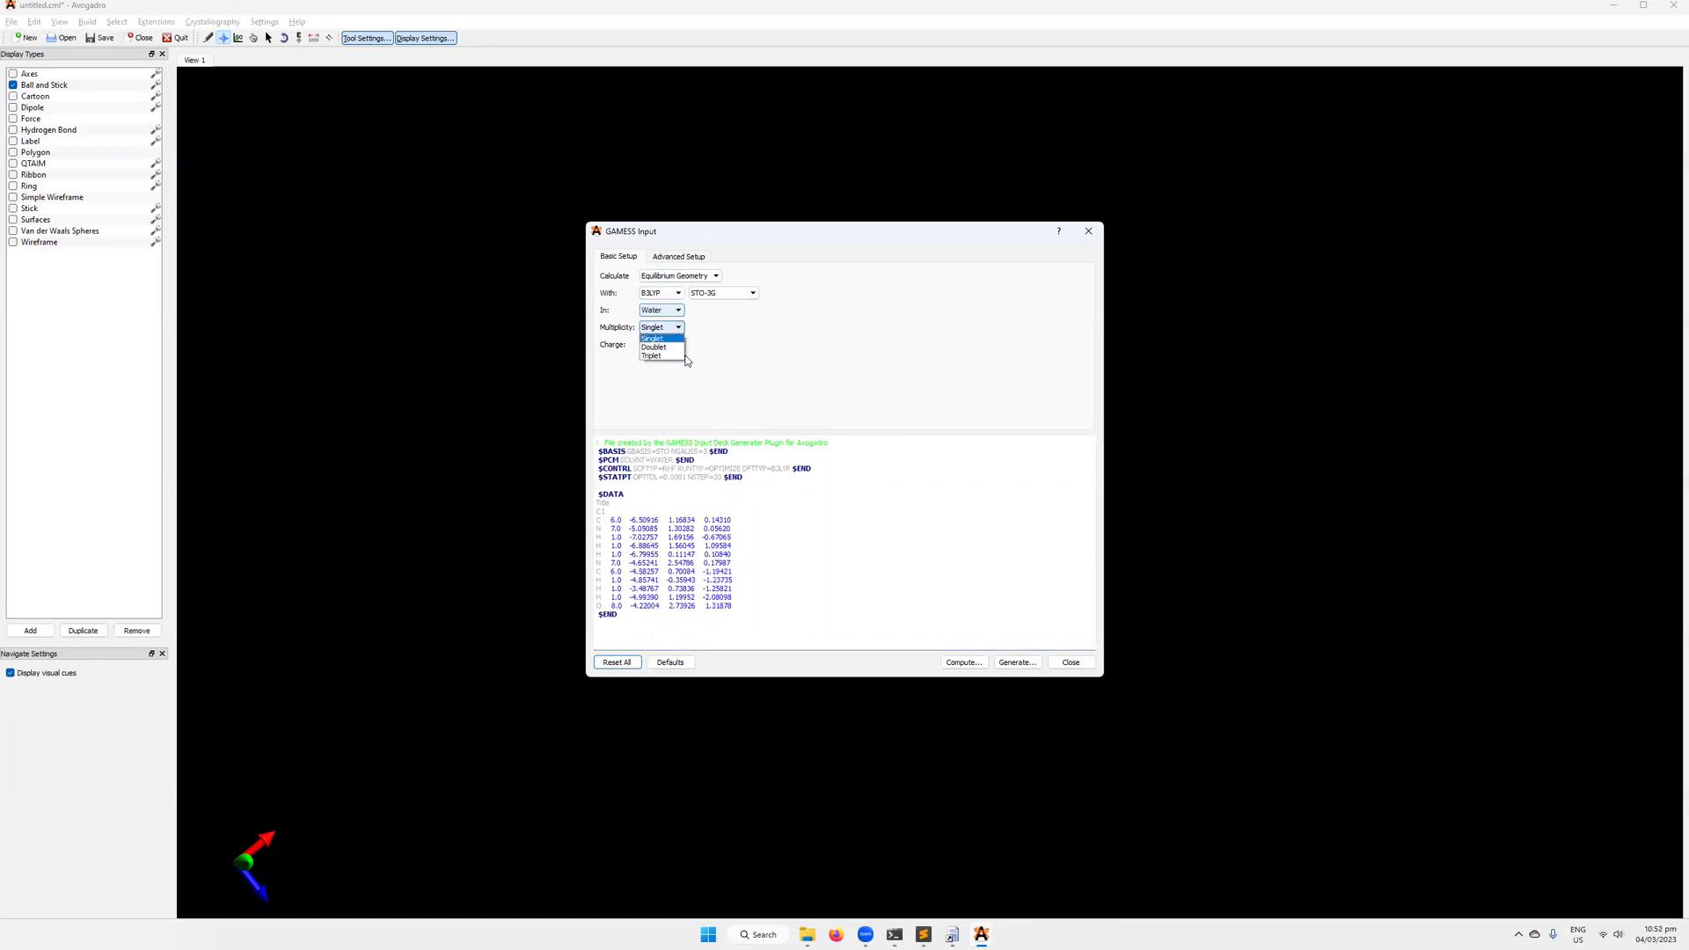
{"action": "left_click", "coordinate": [741, 432]}
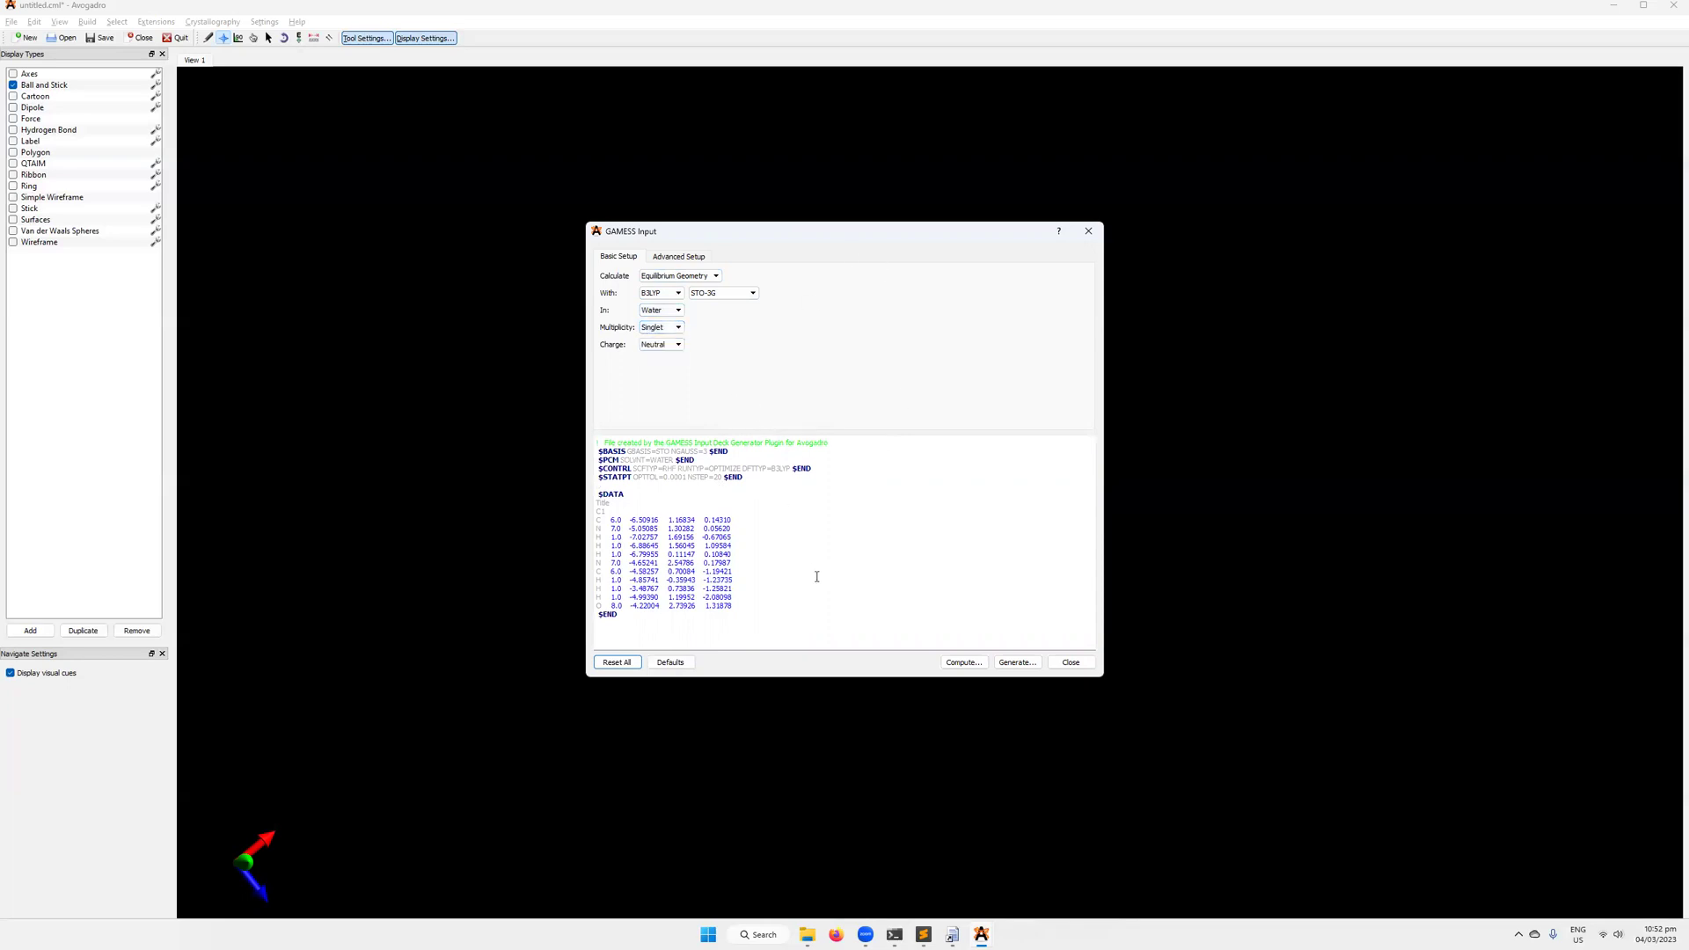
- Inspect the $DATA lines in the GAMESS input preview
{"action": "left_click_drag", "start_coordinate": [739, 539], "coordinate": [698, 507]}
{"action": "left_click", "coordinate": [697, 508]}
{"action": "key", "text": "Up"}
{"action": "key", "text": "Up"}
- Check the Control, SCF, DFT and Stat Point settings, then show nitrosodimethylamine.inp in Sublime Text
{"action": "left_click", "coordinate": [700, 257]}
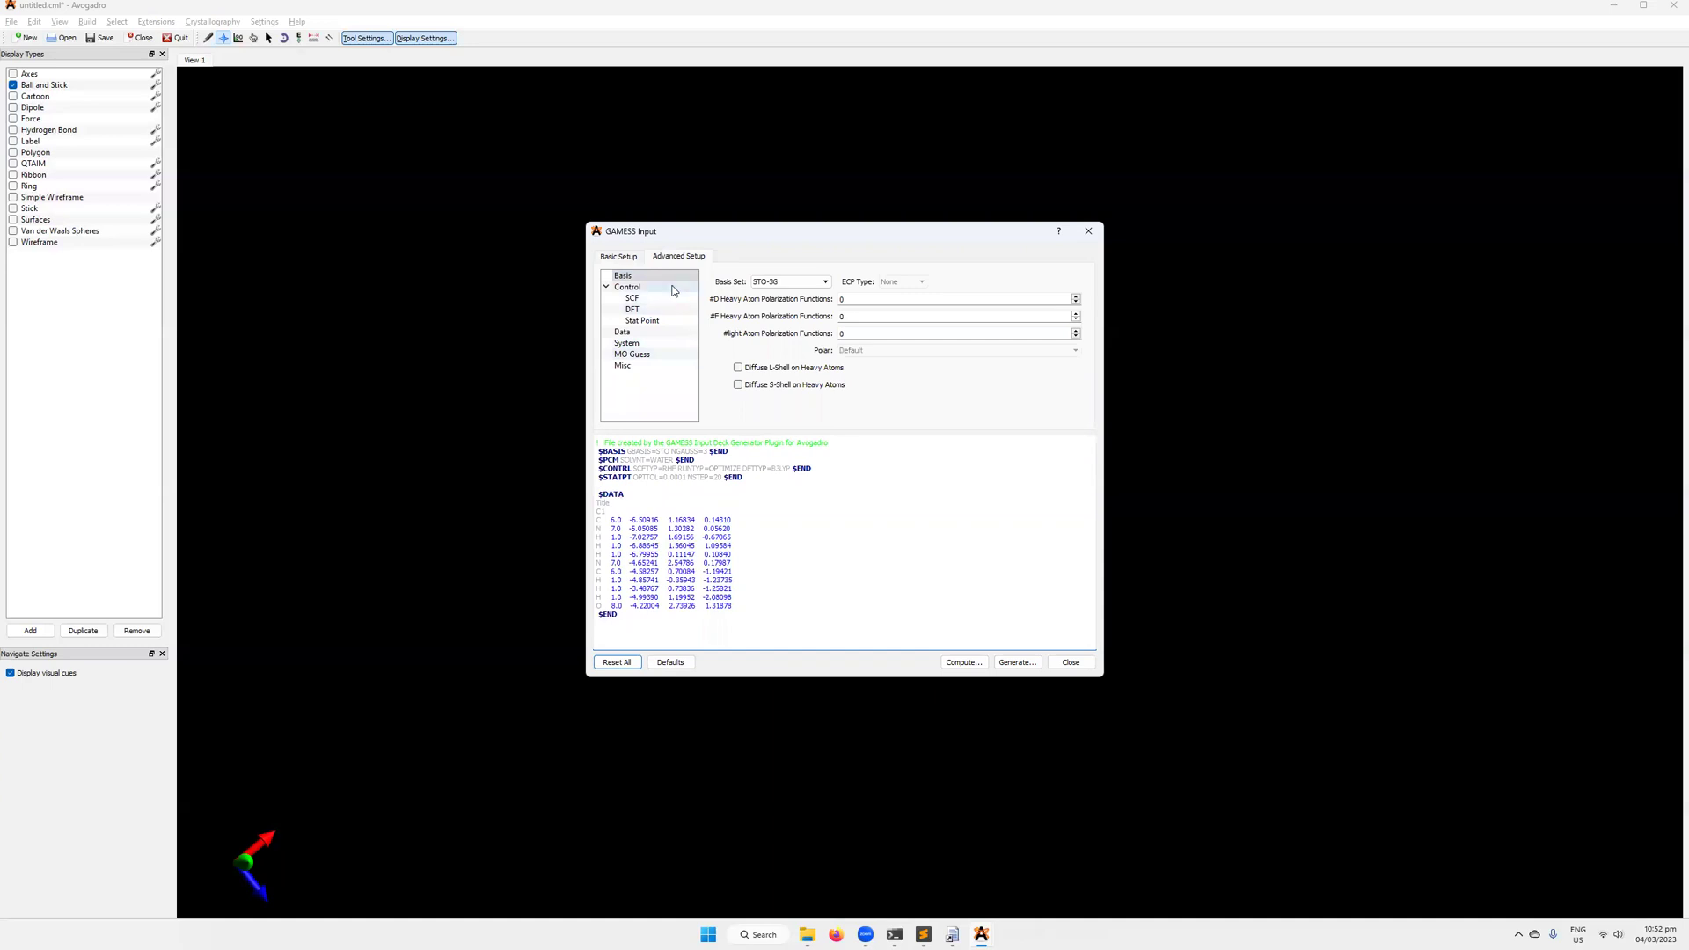
{"action": "left_click", "coordinate": [674, 287]}
{"action": "left_click", "coordinate": [657, 298]}
{"action": "left_click", "coordinate": [654, 308]}
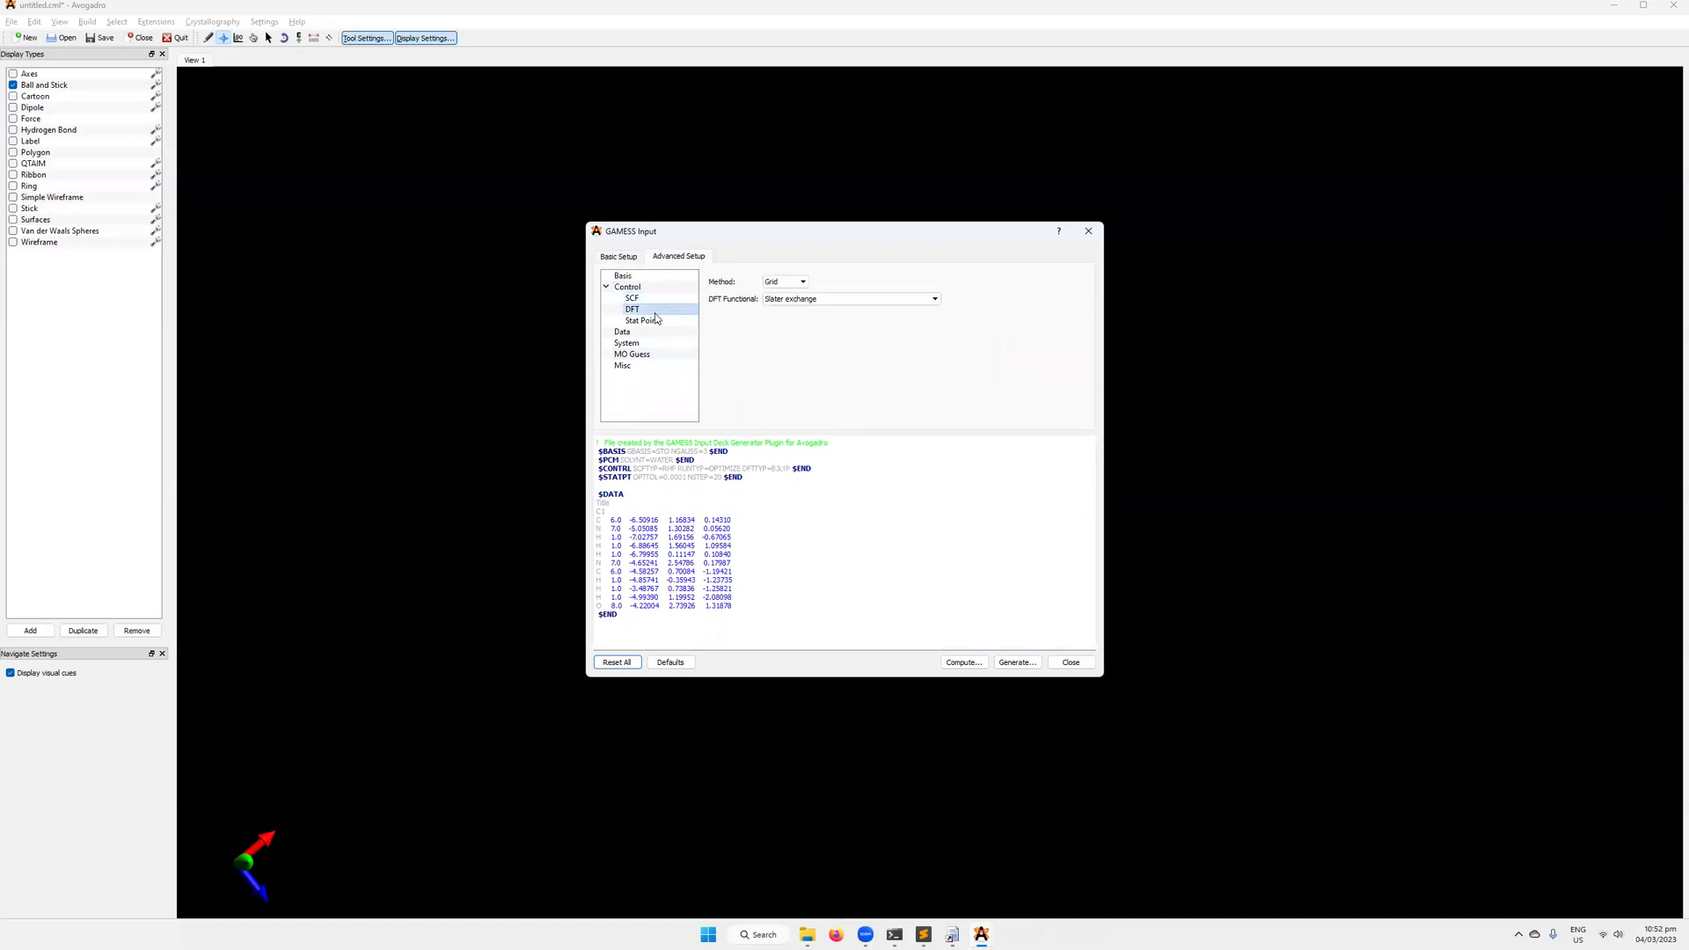
{"action": "left_click", "coordinate": [658, 318]}
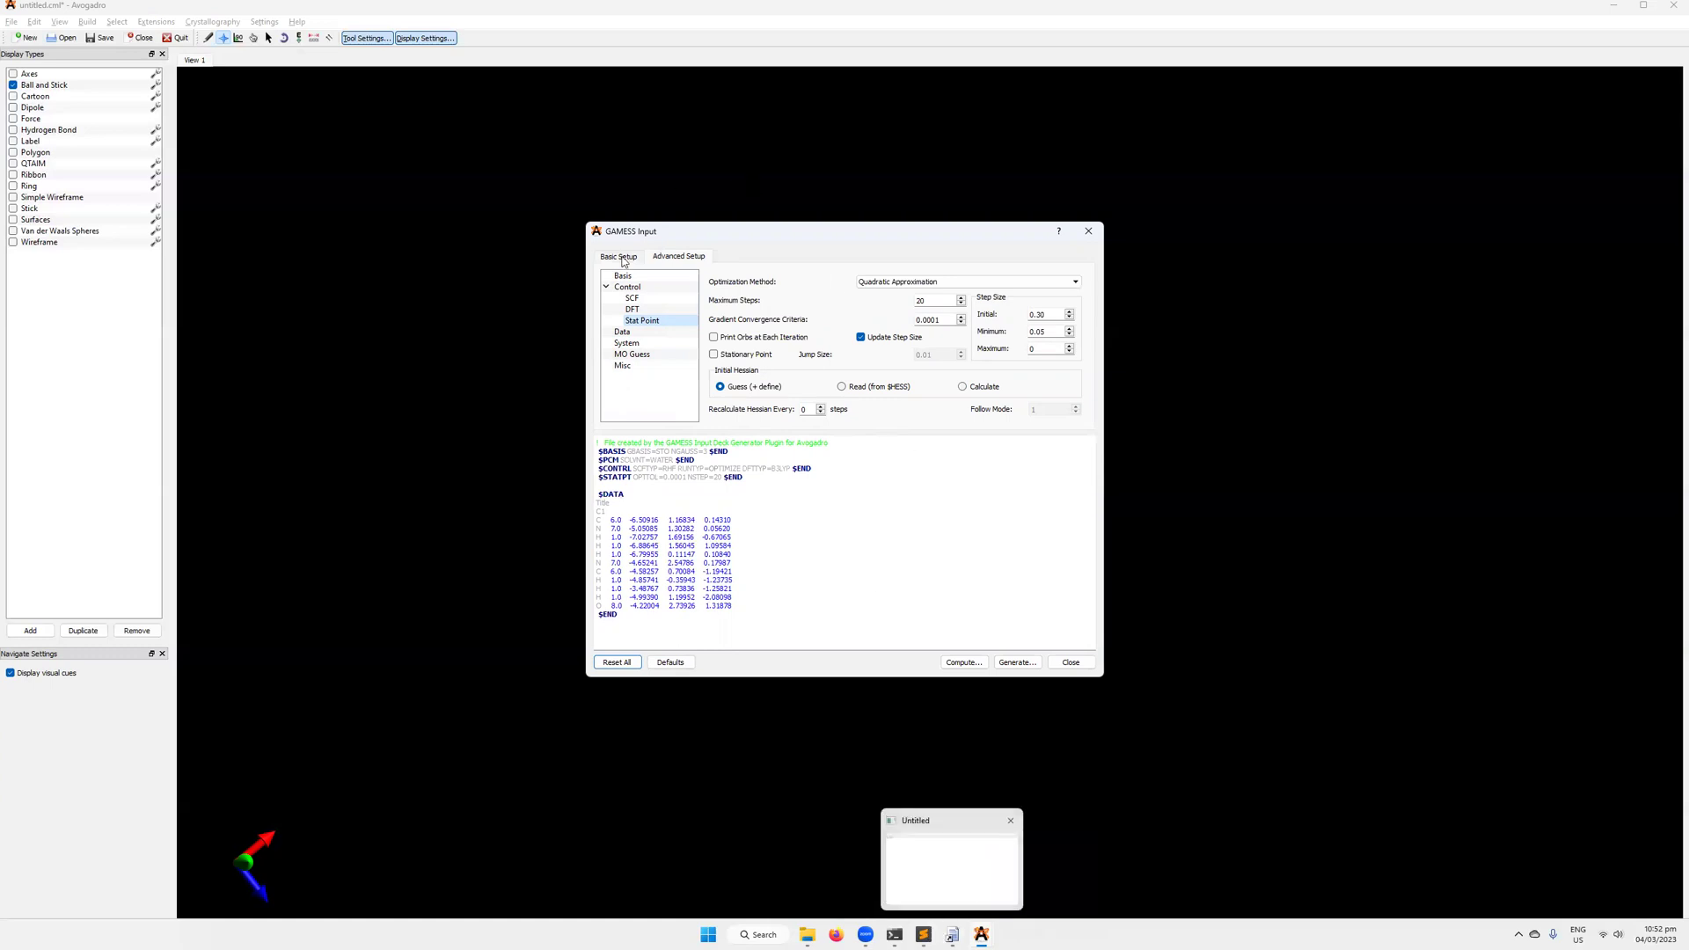
{"action": "left_click_drag", "start_coordinate": [807, 235], "coordinate": [1049, 189]}
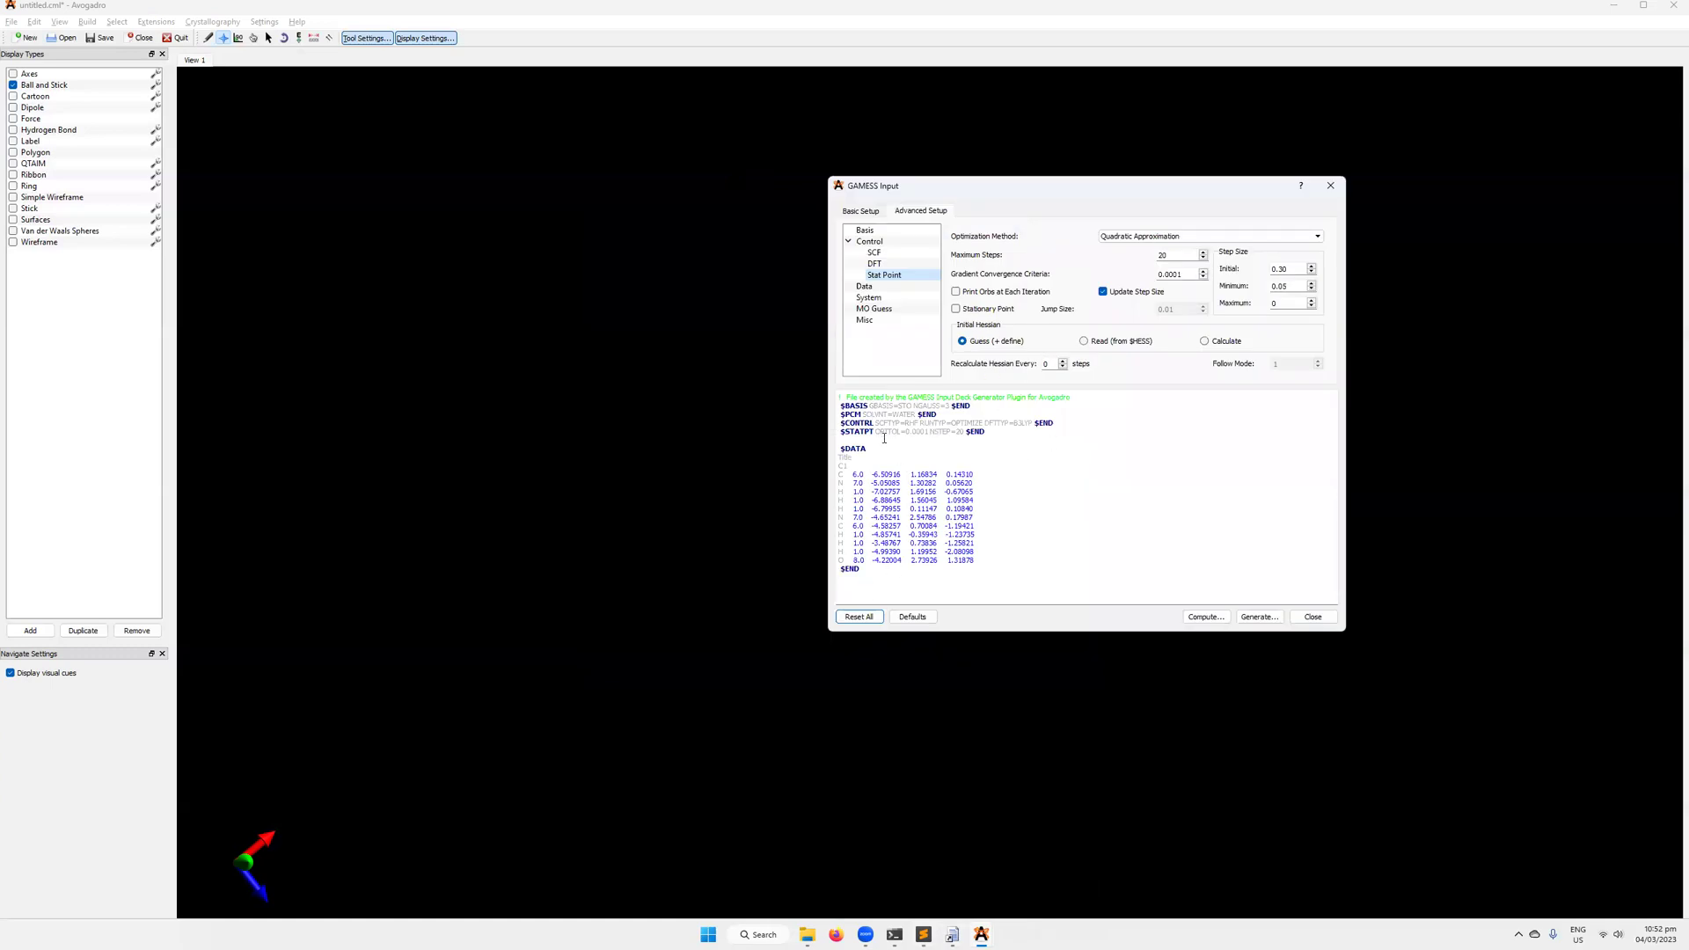
{"action": "left_click", "coordinate": [923, 934]}
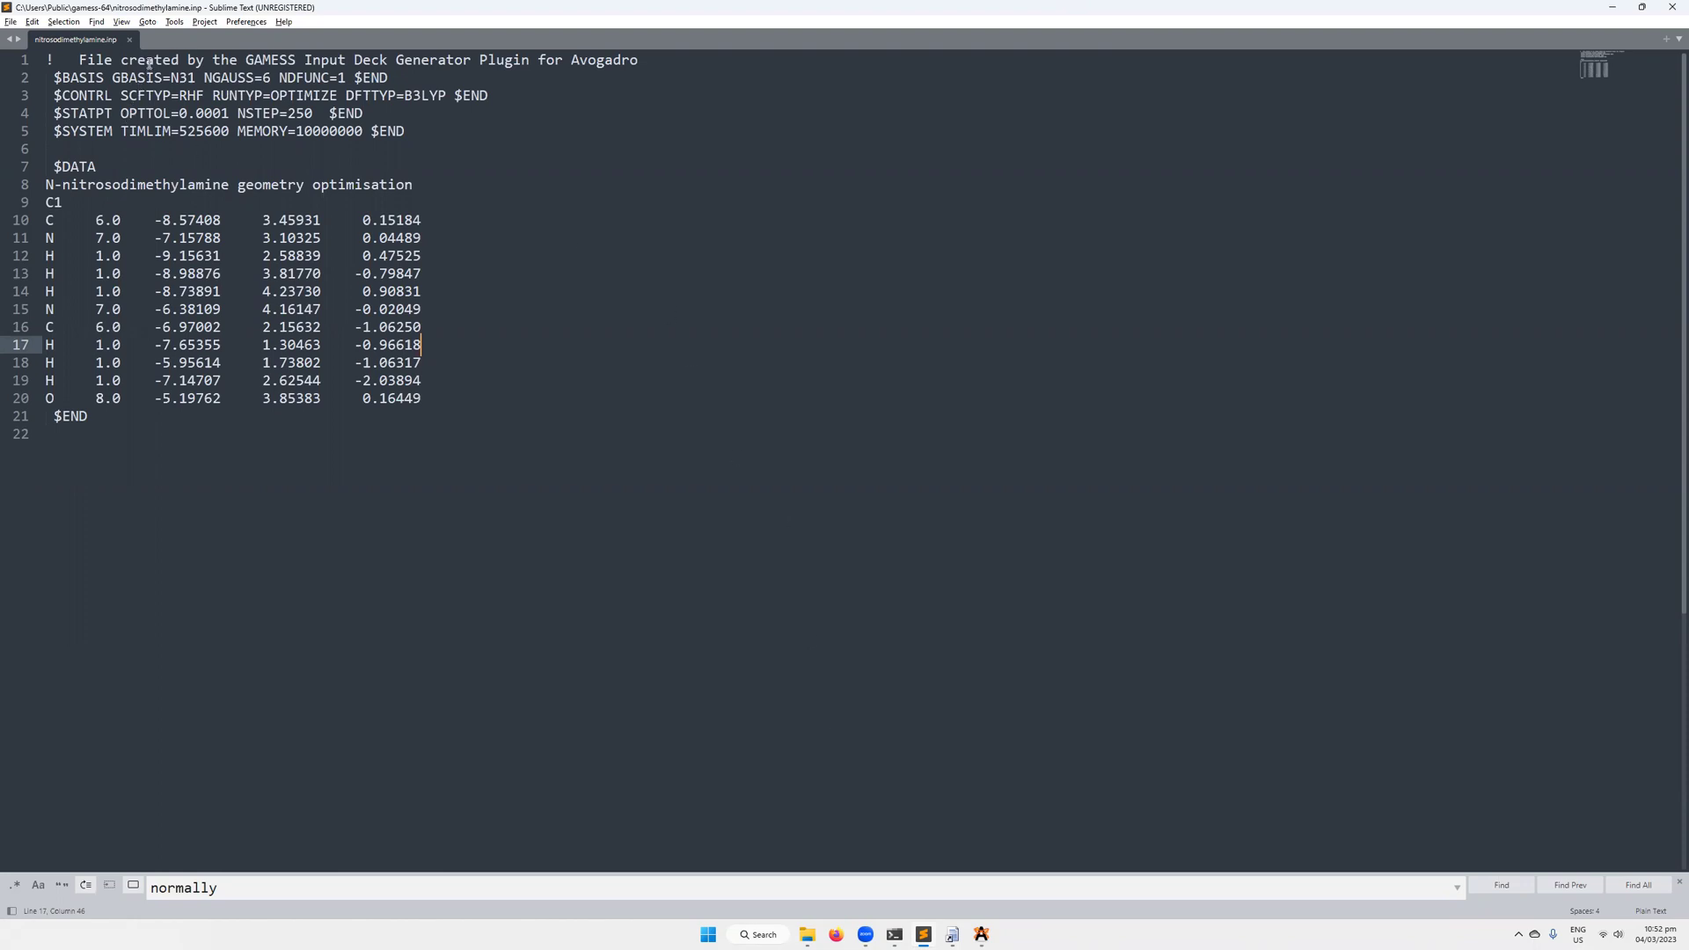
{"action": "left_click_drag", "start_coordinate": [64, 58], "coordinate": [37, 50]}
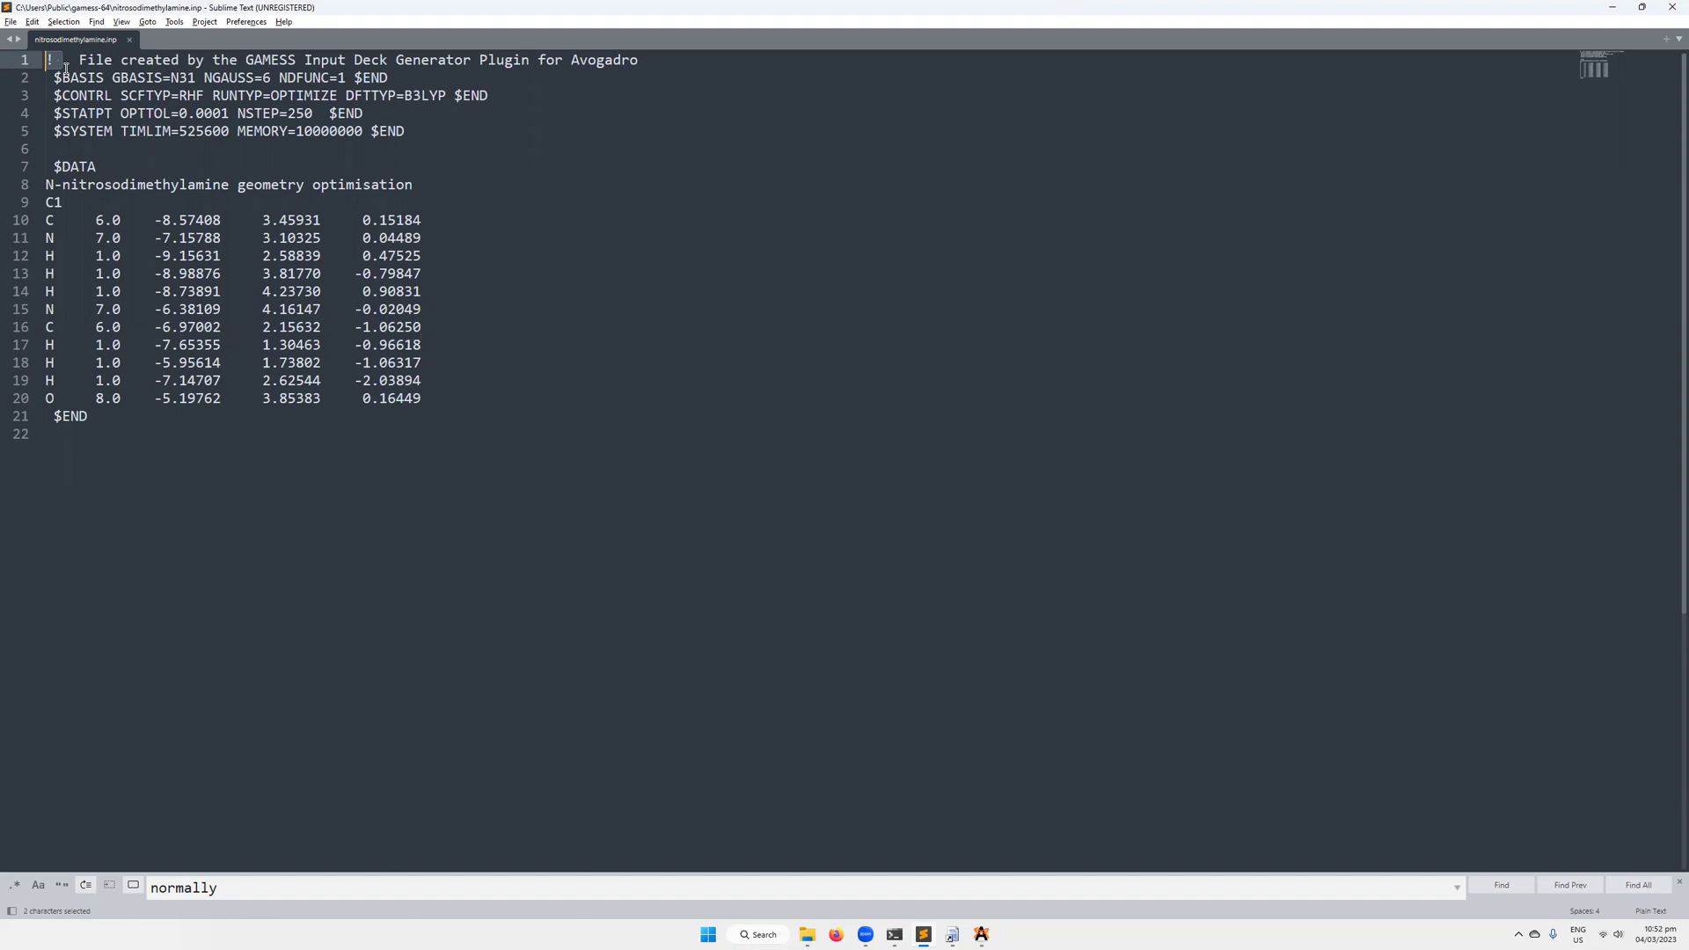
{"action": "left_click_drag", "start_coordinate": [54, 78], "coordinate": [47, 77]}
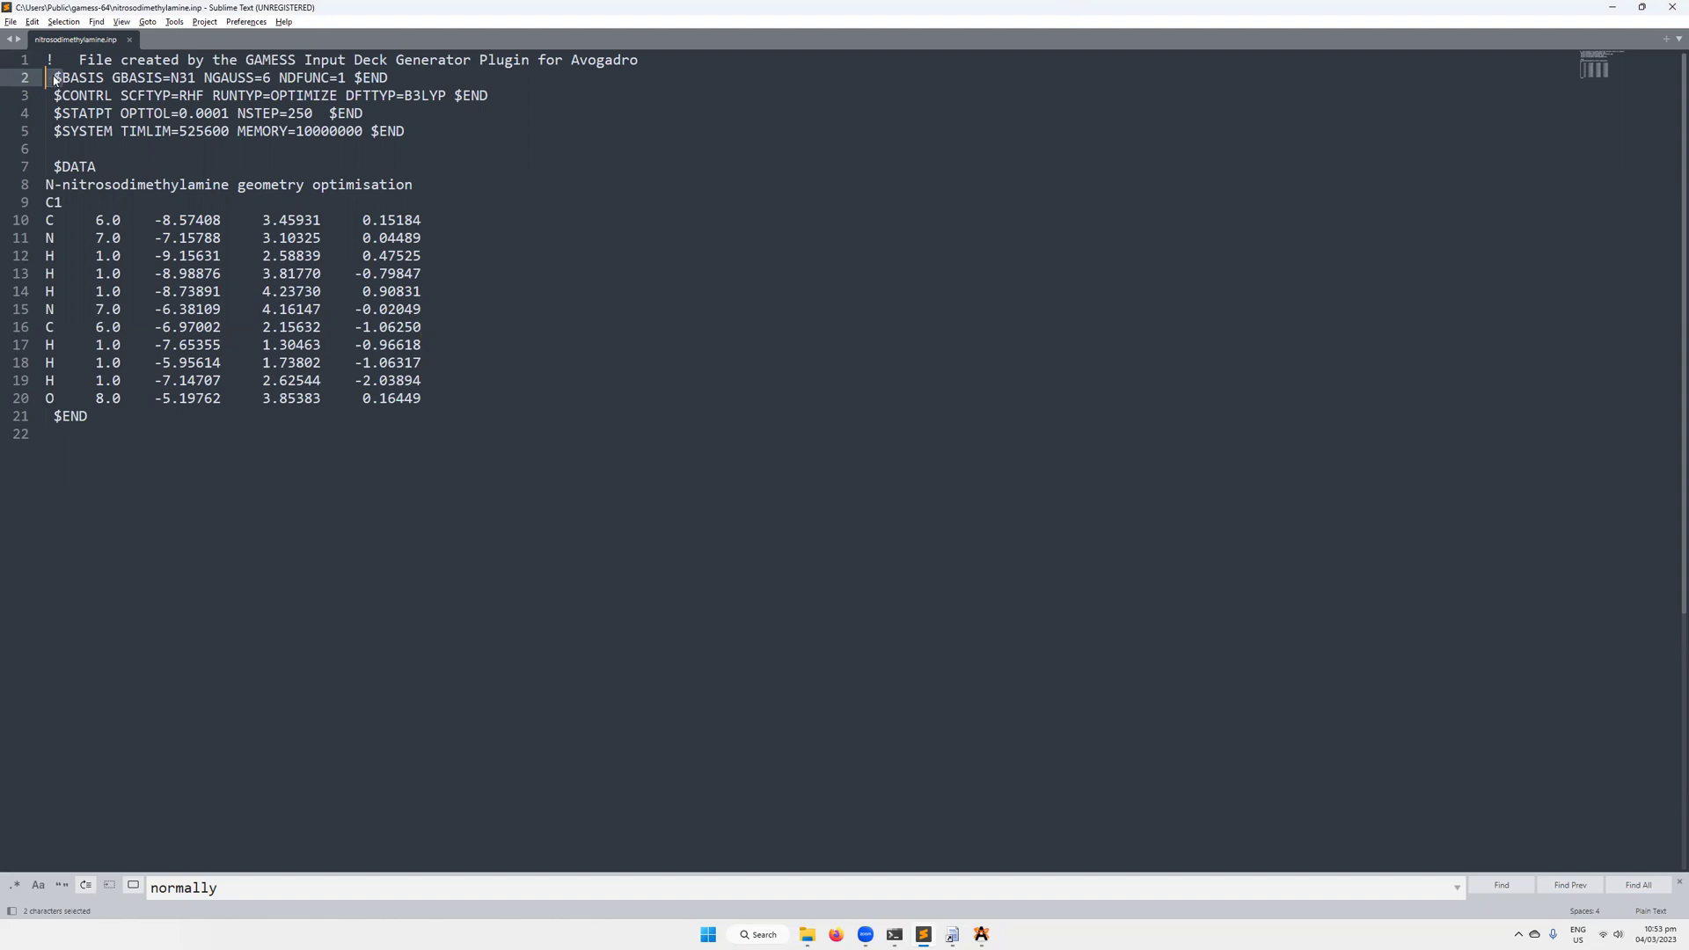
{"action": "left_click", "coordinate": [99, 79]}
{"action": "left_click_drag", "start_coordinate": [101, 79], "coordinate": [46, 77]}
{"action": "left_click_drag", "start_coordinate": [113, 77], "coordinate": [303, 95]}
{"action": "double_click", "coordinate": [248, 113]}
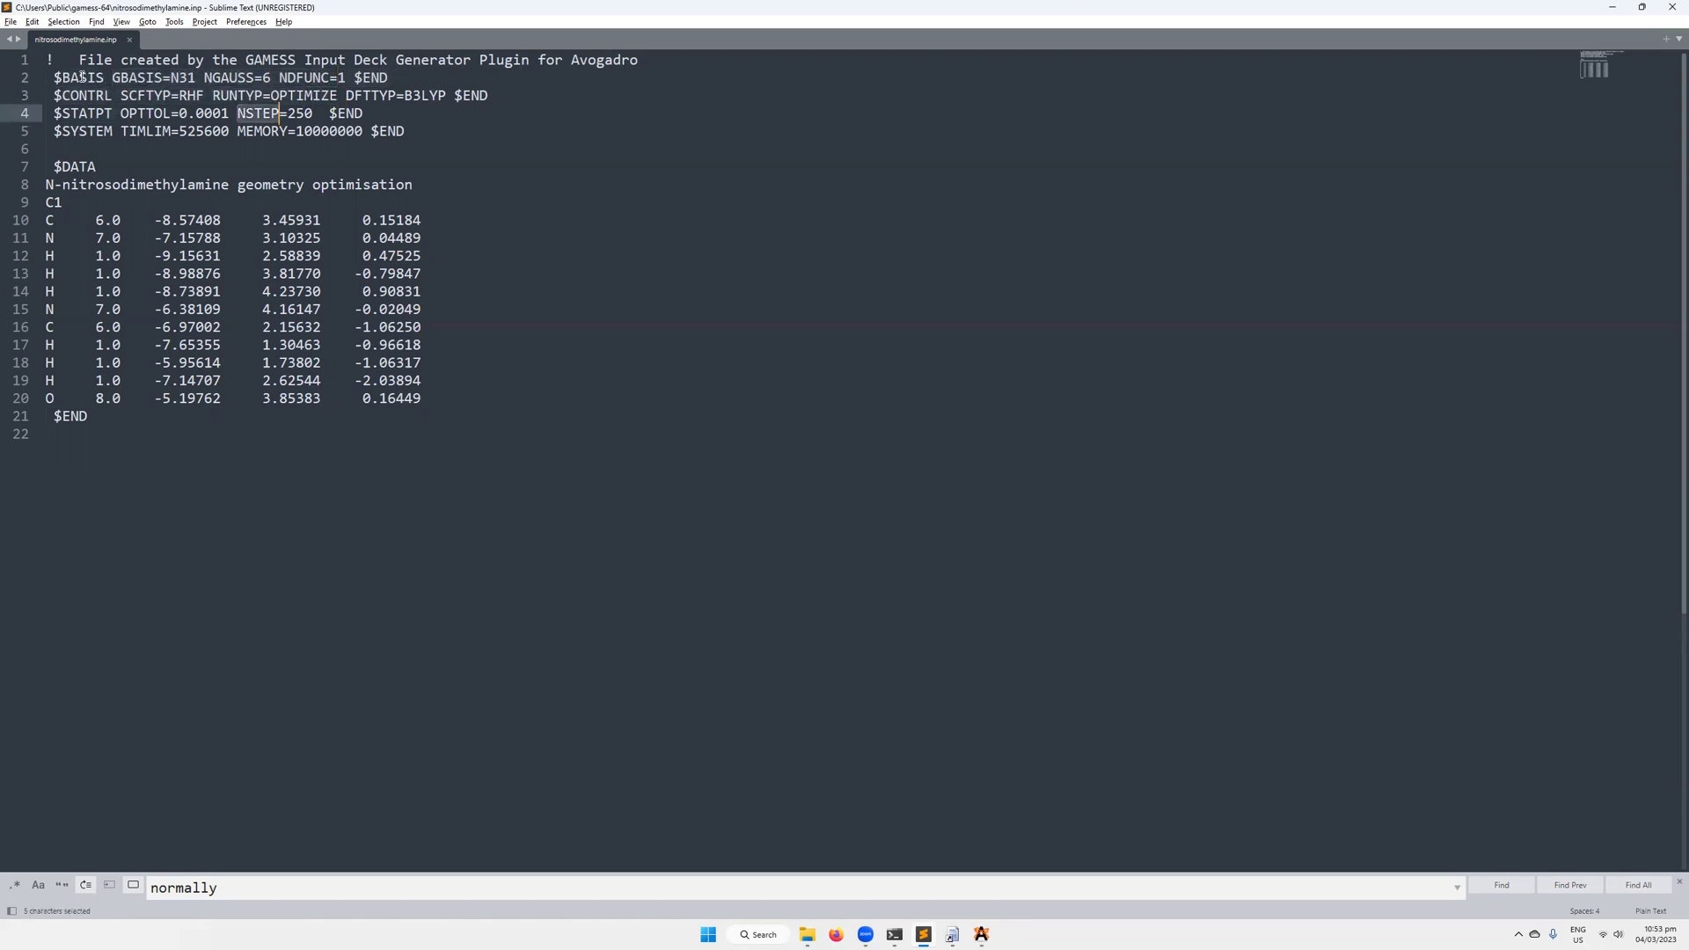
{"action": "left_click", "coordinate": [383, 74]}
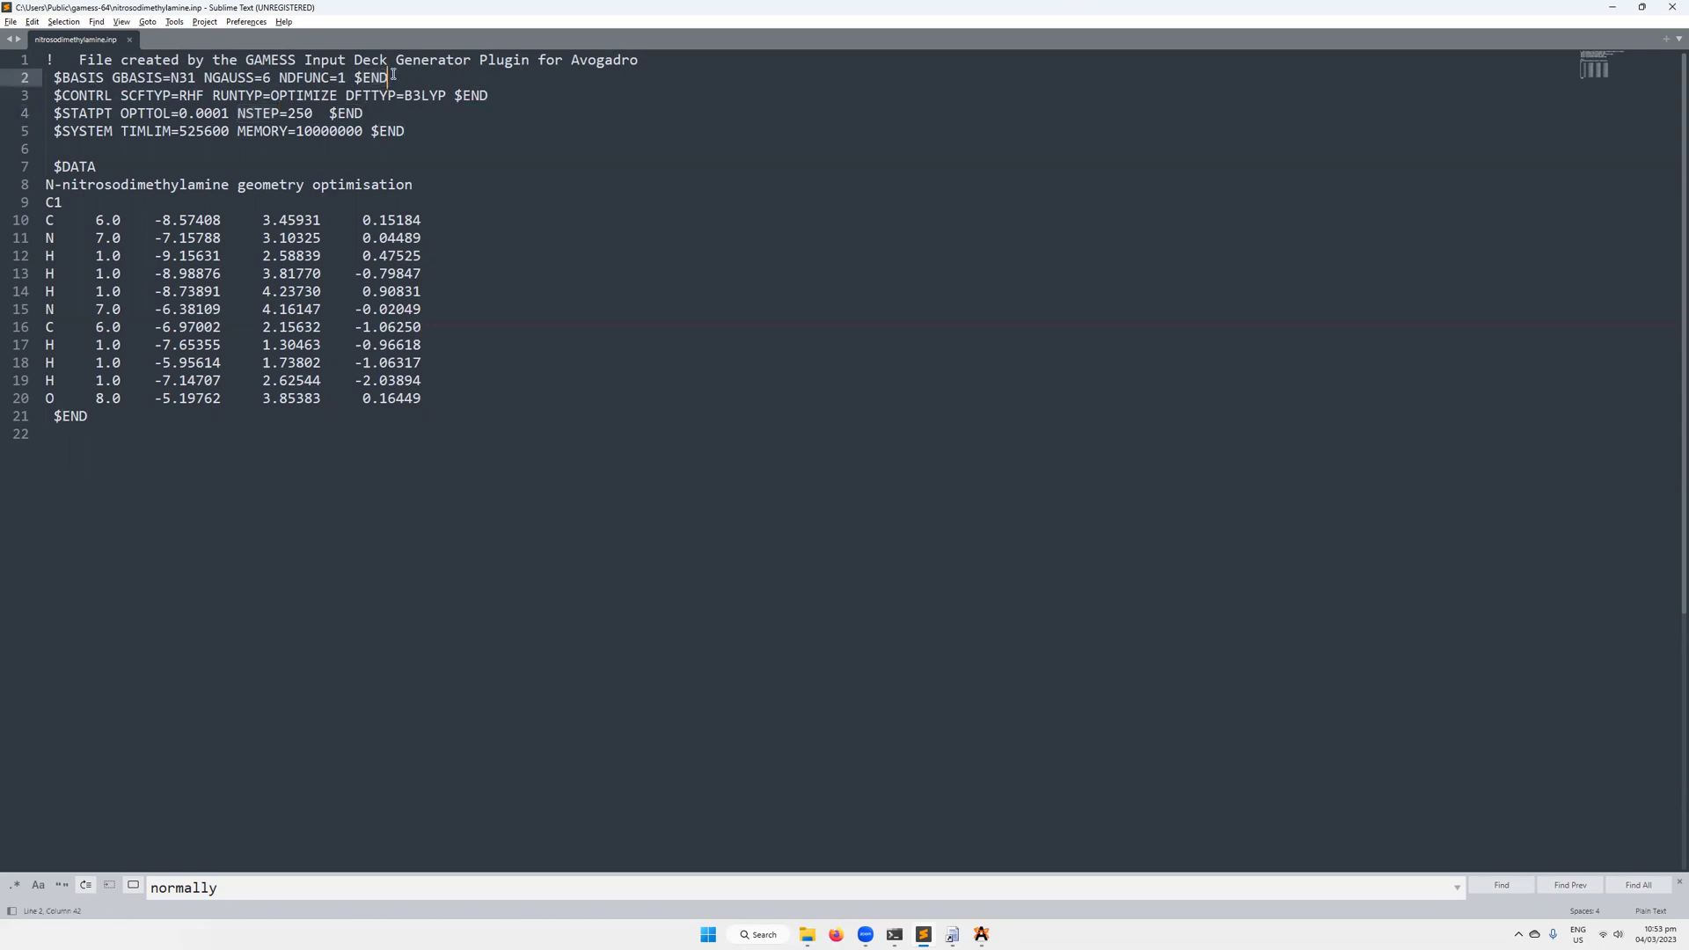
{"action": "left_click_drag", "start_coordinate": [390, 74], "coordinate": [356, 76]}
{"action": "key", "text": "ctrl+z"}
{"action": "left_click_drag", "start_coordinate": [228, 95], "coordinate": [281, 91]}
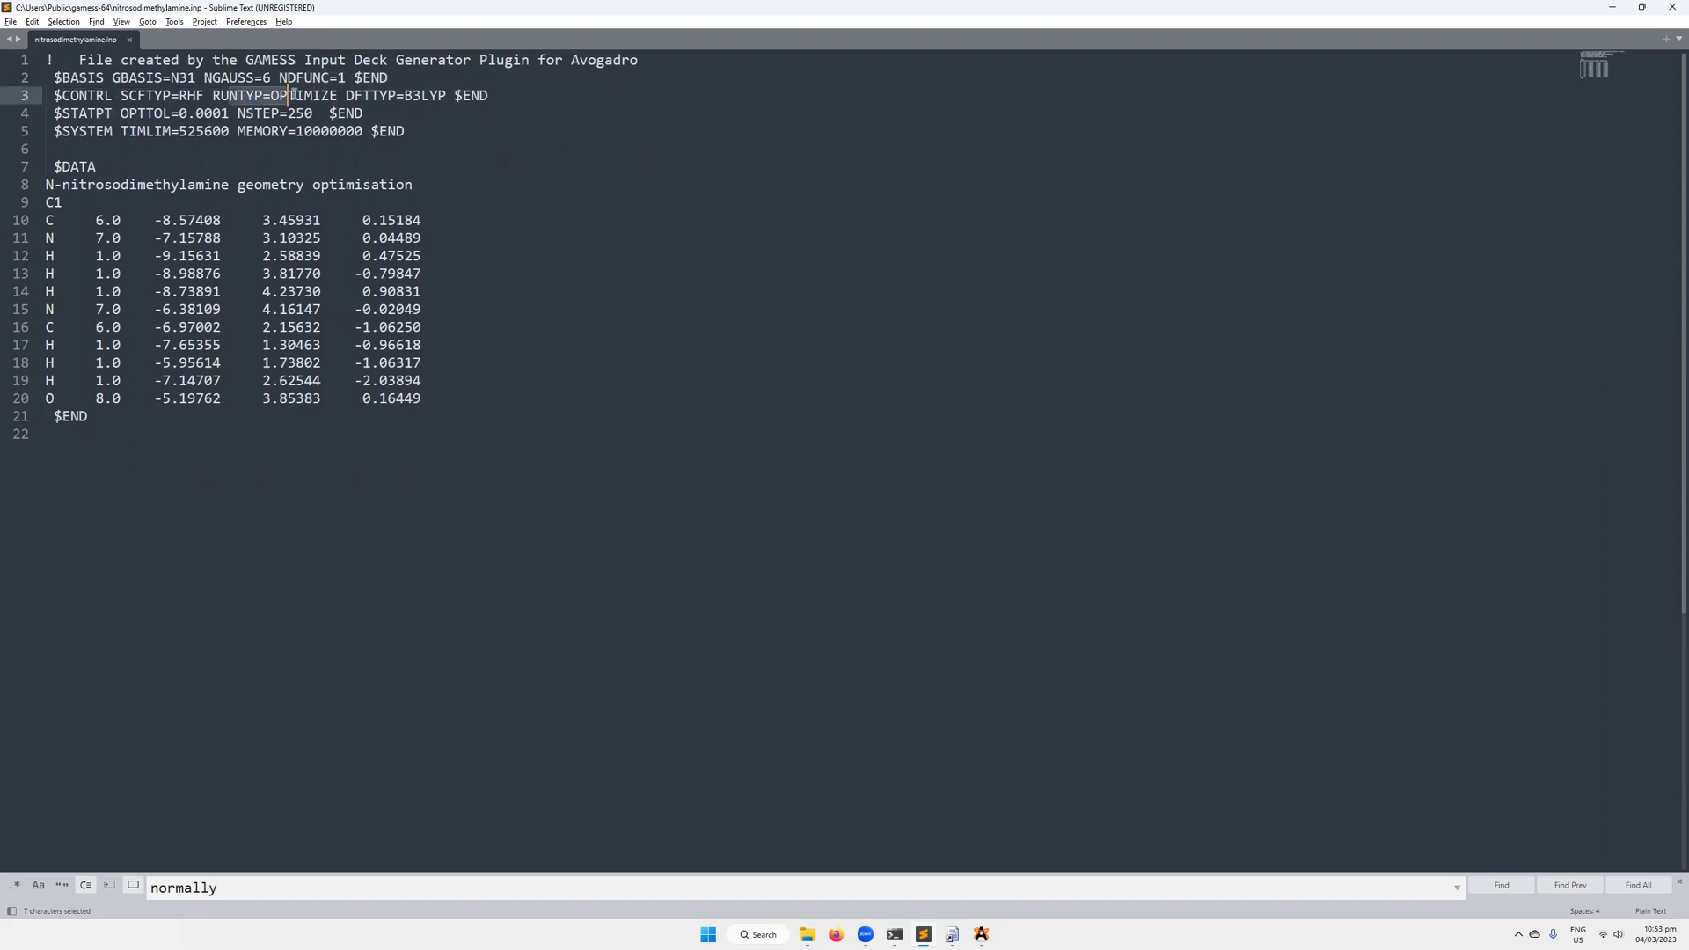
{"action": "left_click", "coordinate": [298, 95]}
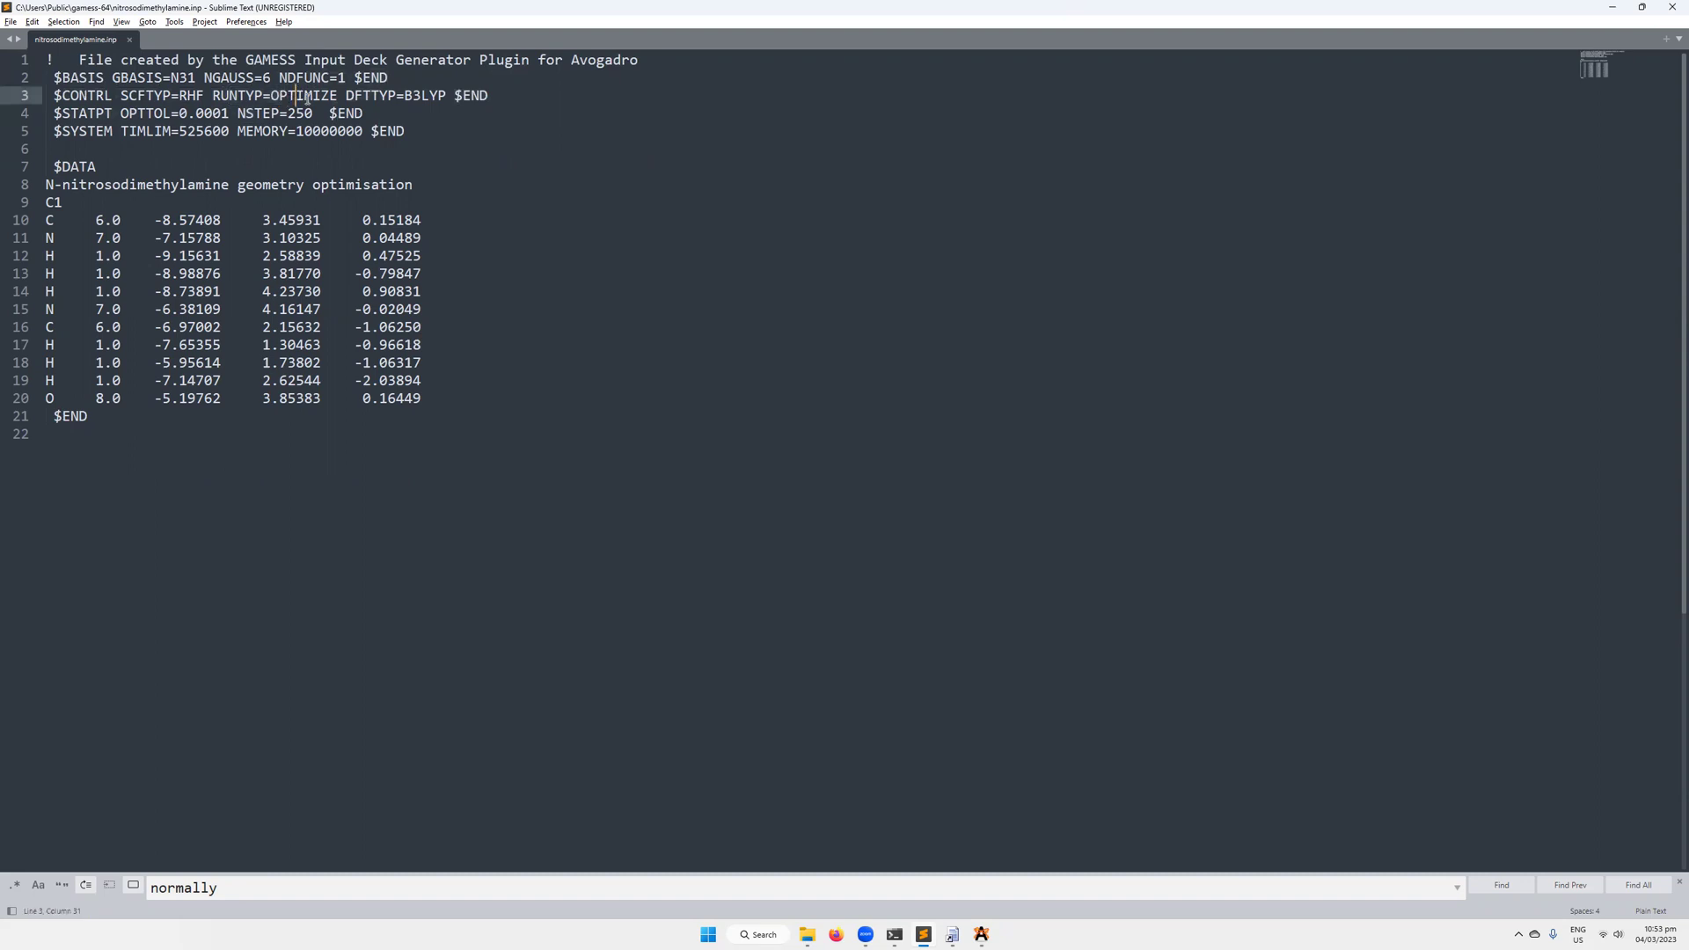
{"action": "key", "text": "Home"}
{"action": "left_click", "coordinate": [373, 108], "text": "shift"}
{"action": "left_click_drag", "start_coordinate": [354, 95], "coordinate": [387, 95]}
{"action": "left_click_drag", "start_coordinate": [53, 114], "coordinate": [114, 114]}
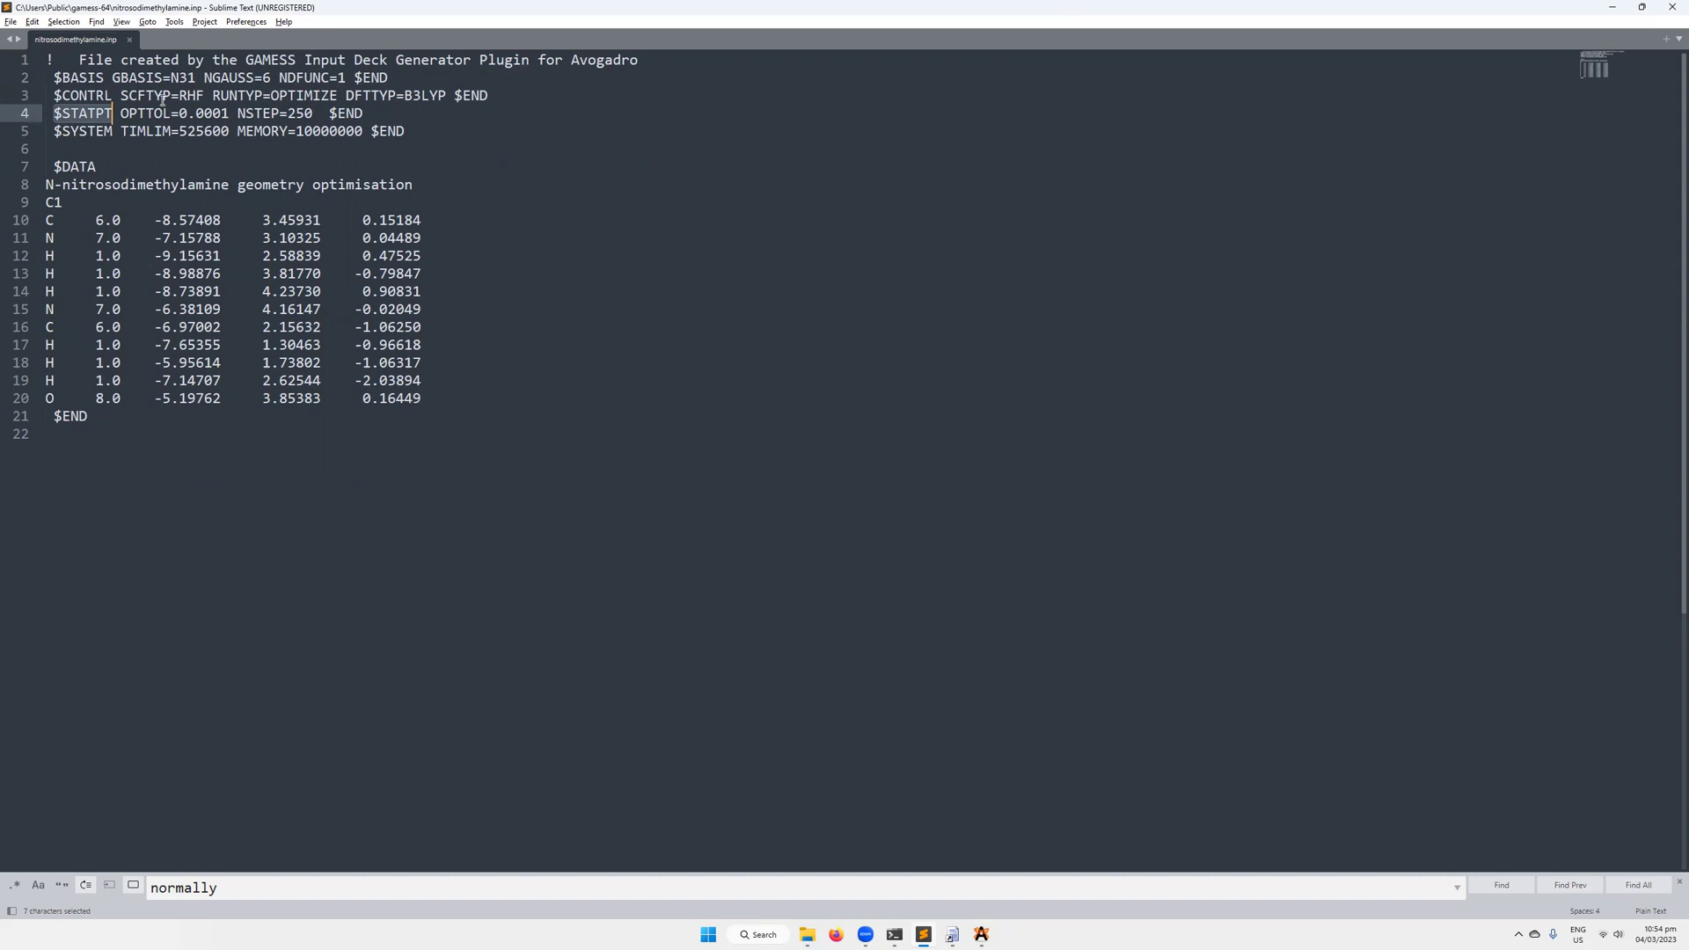
{"action": "left_click_drag", "start_coordinate": [236, 114], "coordinate": [314, 114]}
{"action": "left_click", "coordinate": [320, 131]}
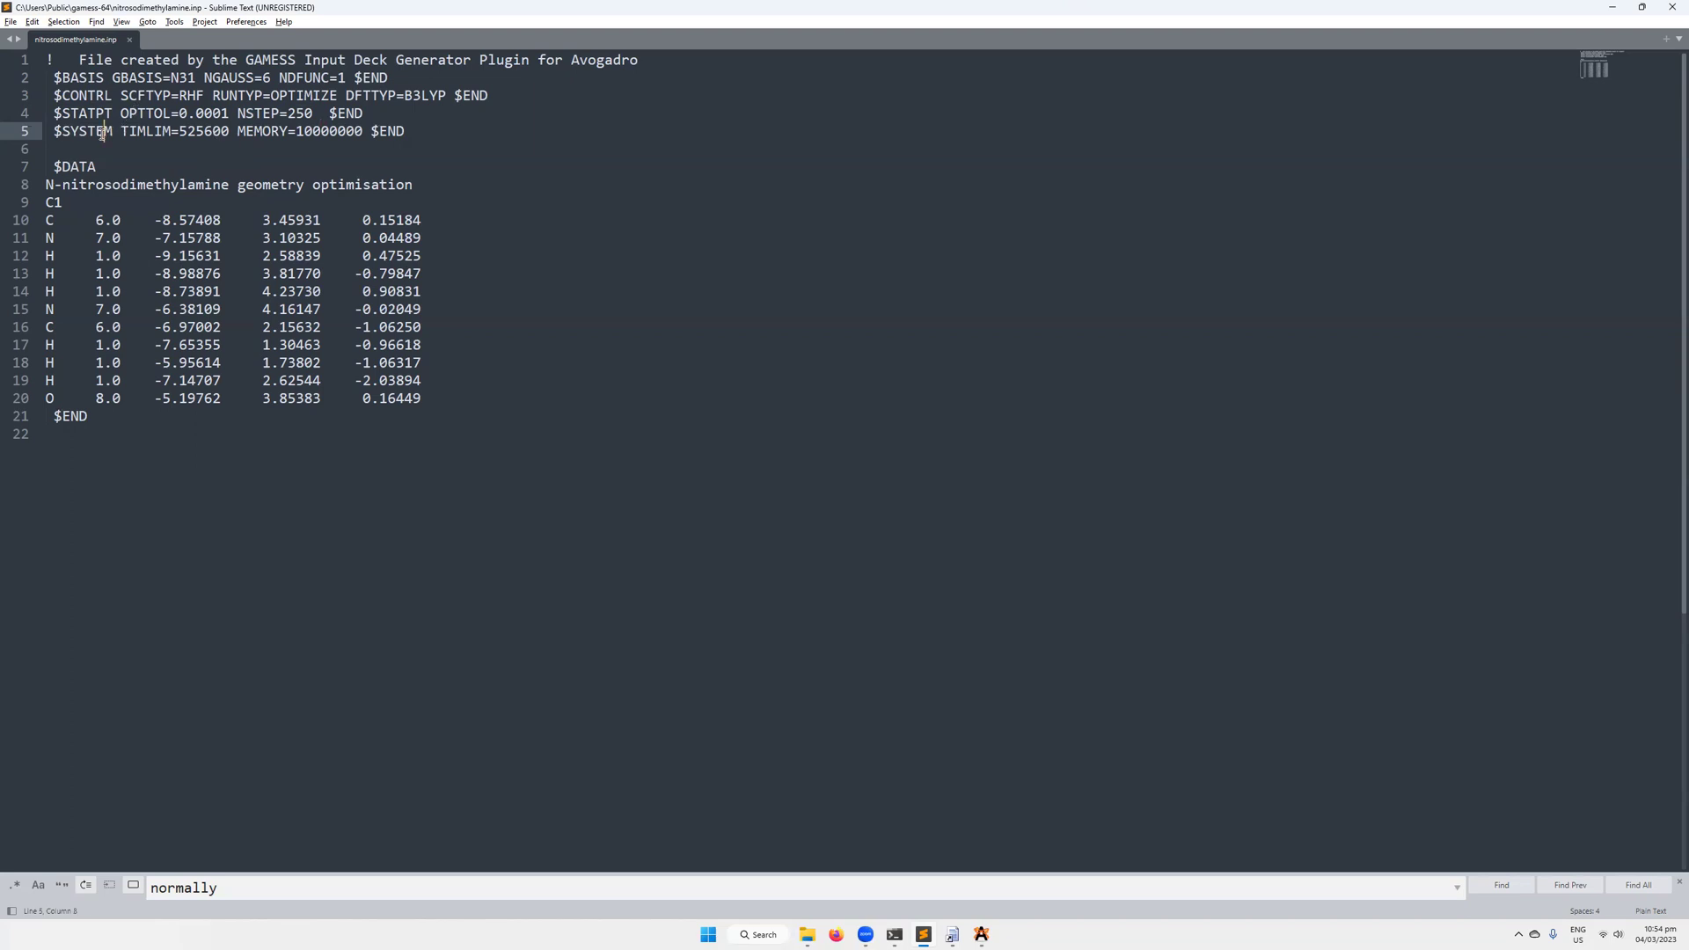
{"action": "double_click", "coordinate": [103, 133]}
{"action": "left_click_drag", "start_coordinate": [121, 130], "coordinate": [366, 132]}
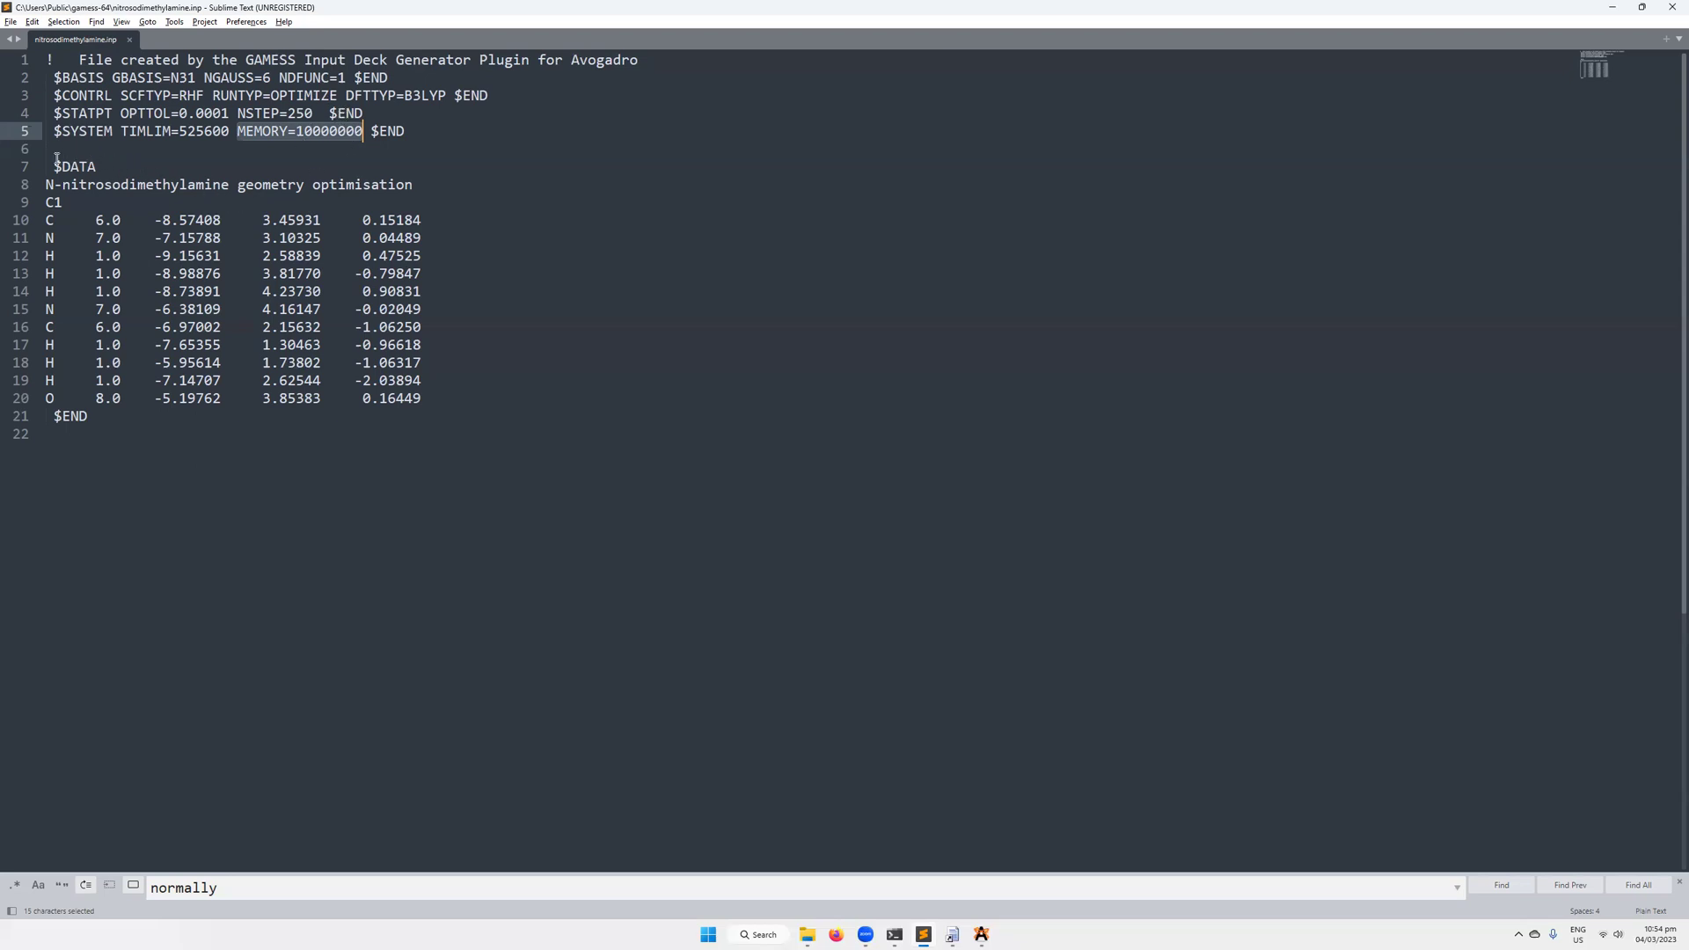
- Inspect the $DATA block's title line, C1 symmetry label and atom coordinate lines
{"action": "left_click_drag", "start_coordinate": [53, 165], "coordinate": [109, 159]}
{"action": "left_click", "coordinate": [116, 164]}
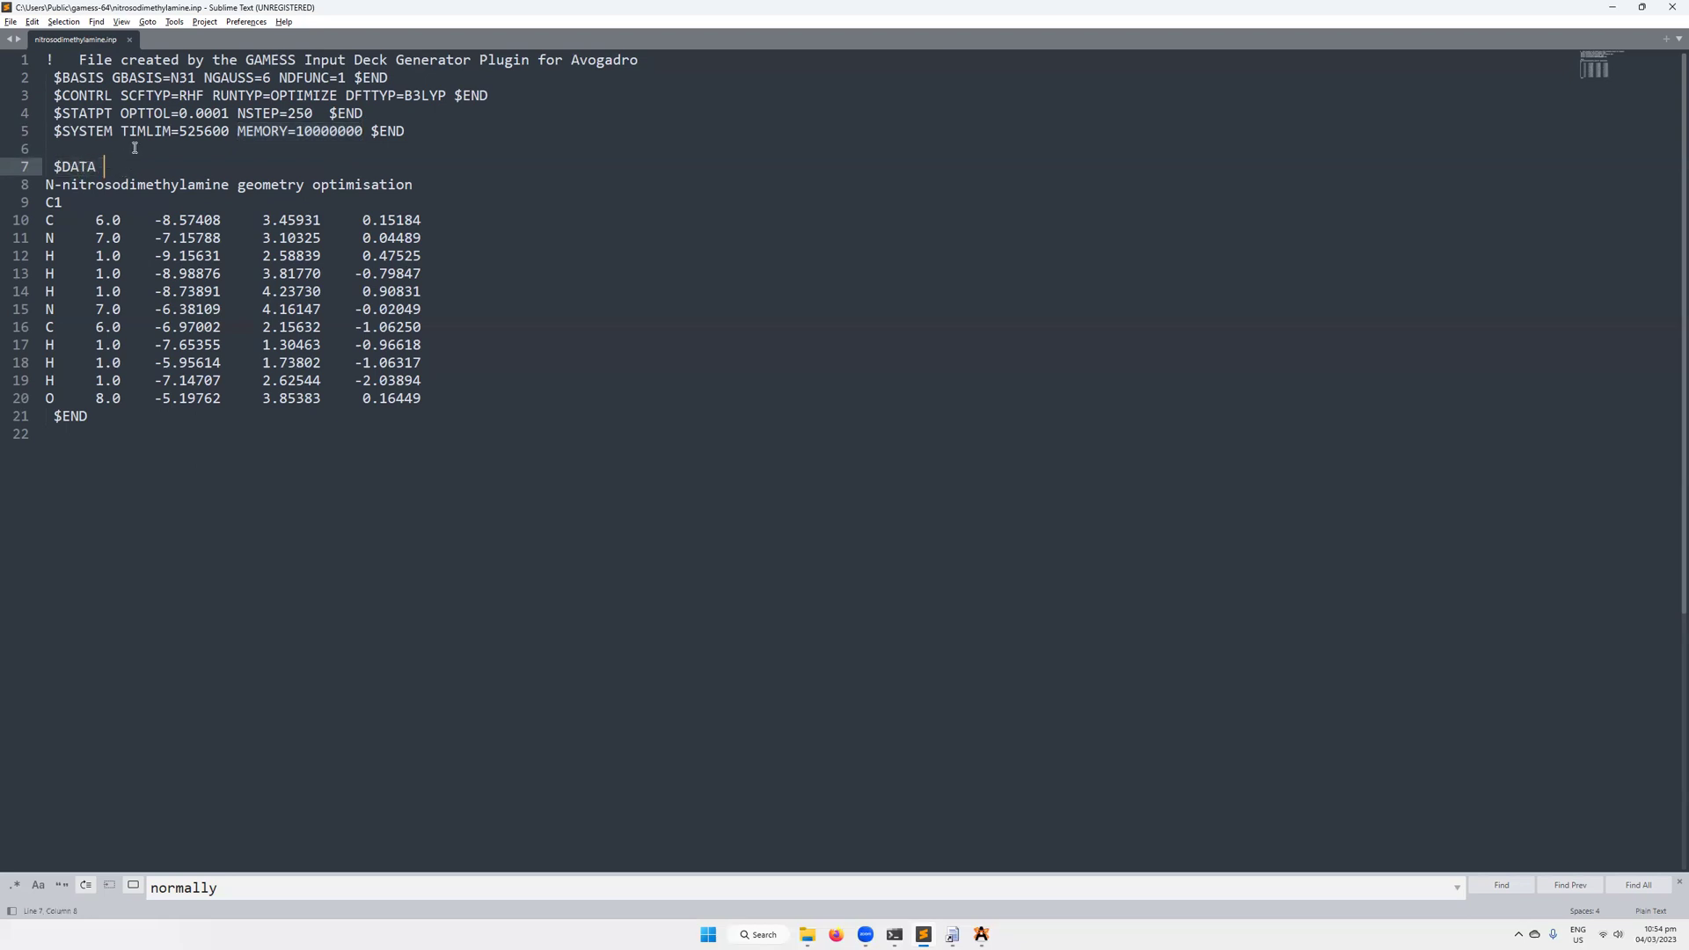
{"action": "triple_click", "coordinate": [99, 183]}
{"action": "left_click", "coordinate": [105, 185]}
{"action": "triple_click", "coordinate": [106, 186]}
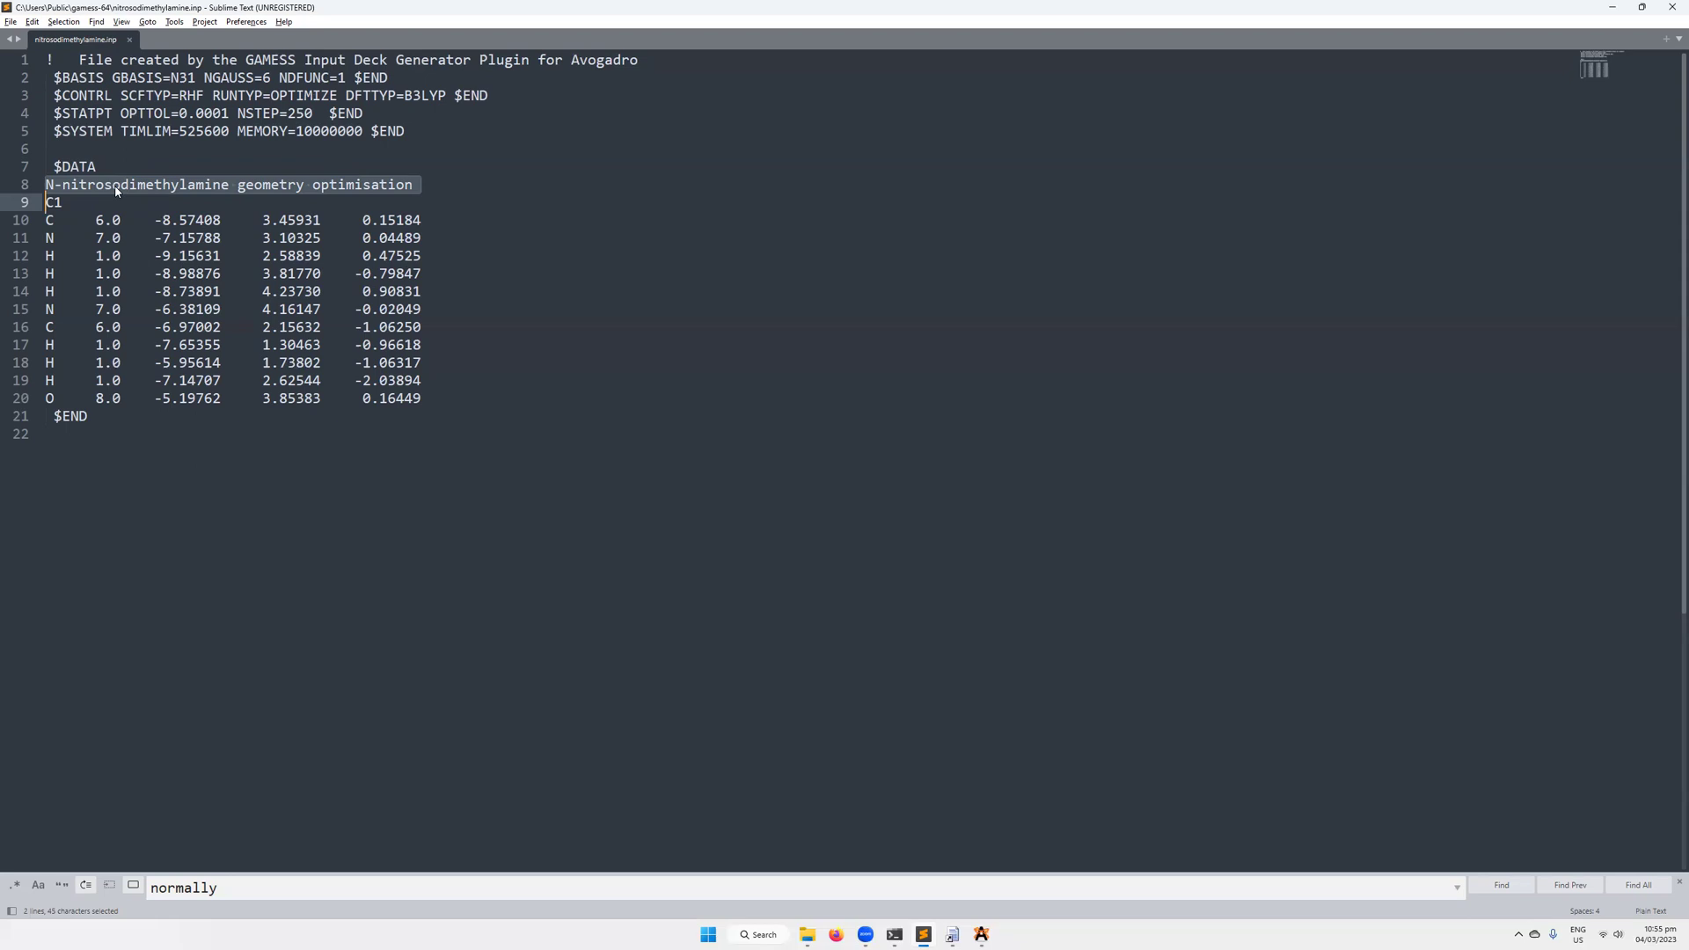
{"action": "left_click_drag", "start_coordinate": [88, 202], "coordinate": [43, 198]}
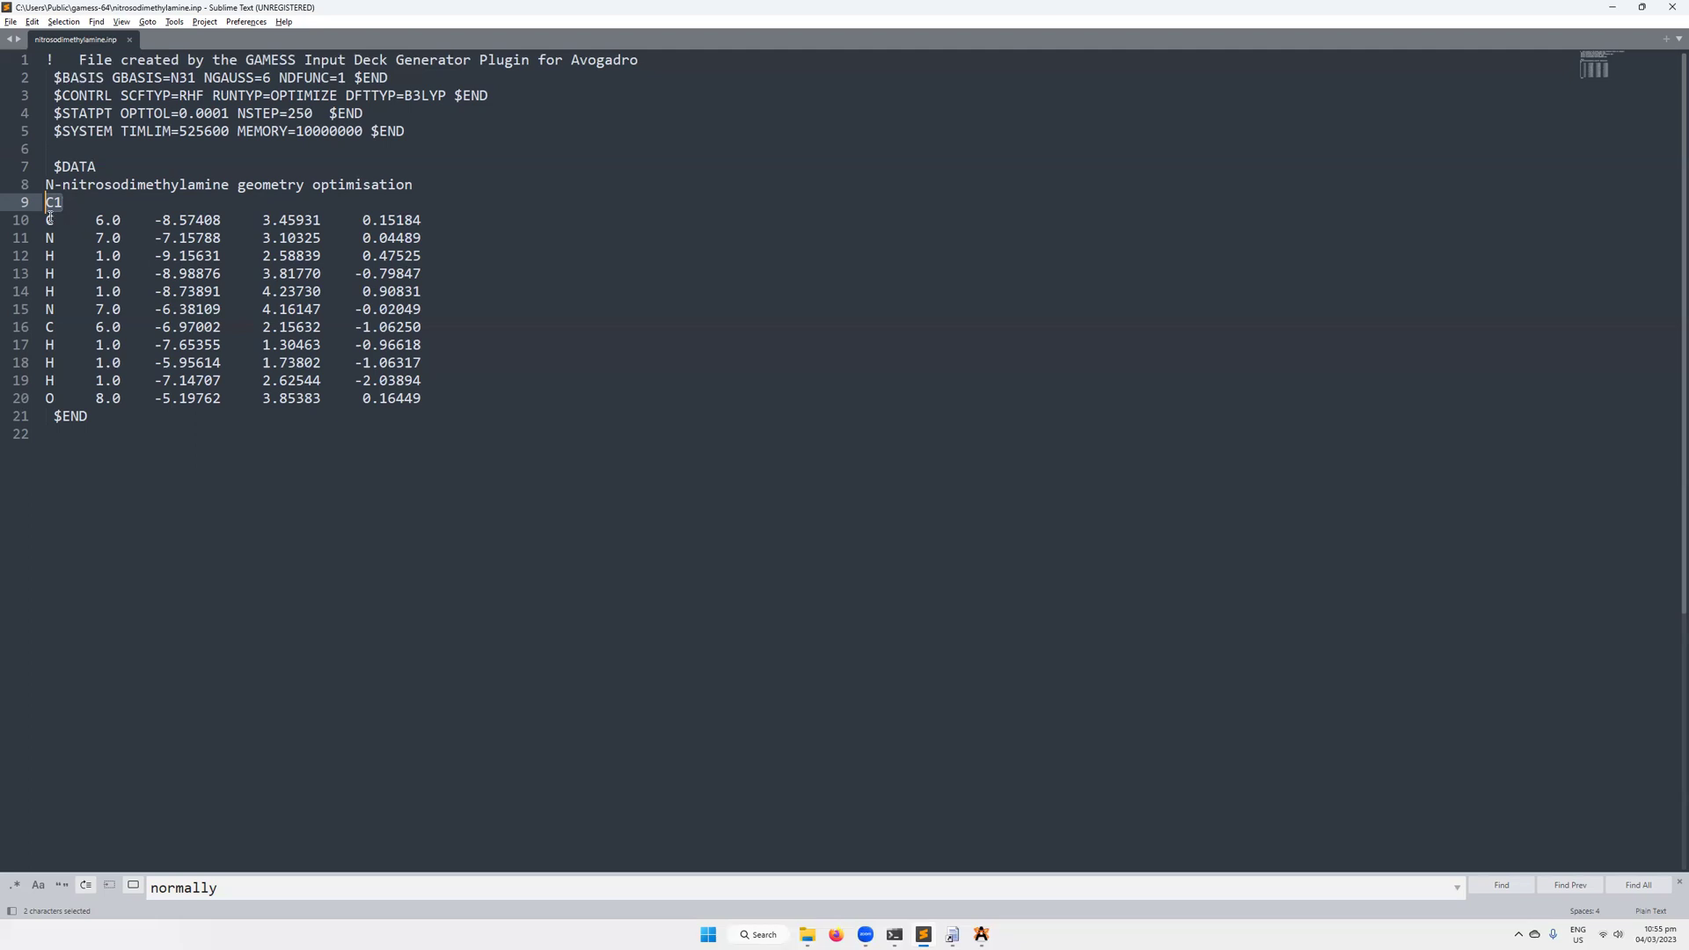
{"action": "left_click", "coordinate": [48, 220]}
{"action": "left_click", "coordinate": [55, 272]}
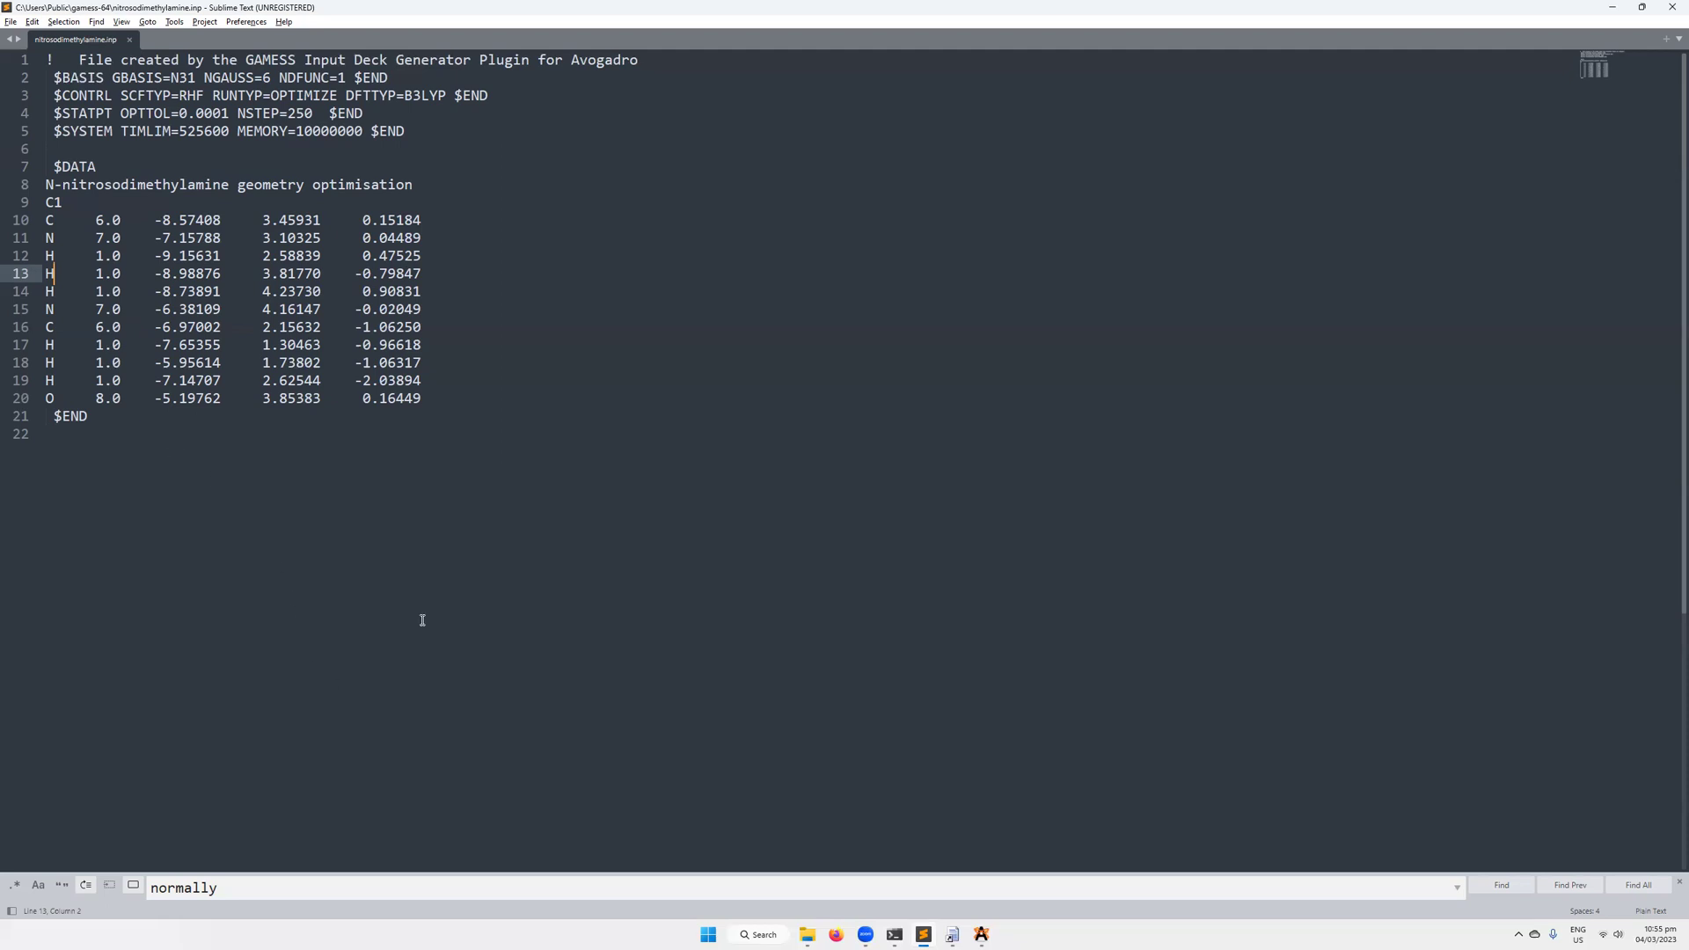
- Run rungms.bat nitrosodimethylamine.inp 2022.R2.intel 8 with output to nitrosodimethylamine.log
{"action": "left_click", "coordinate": [894, 935]}
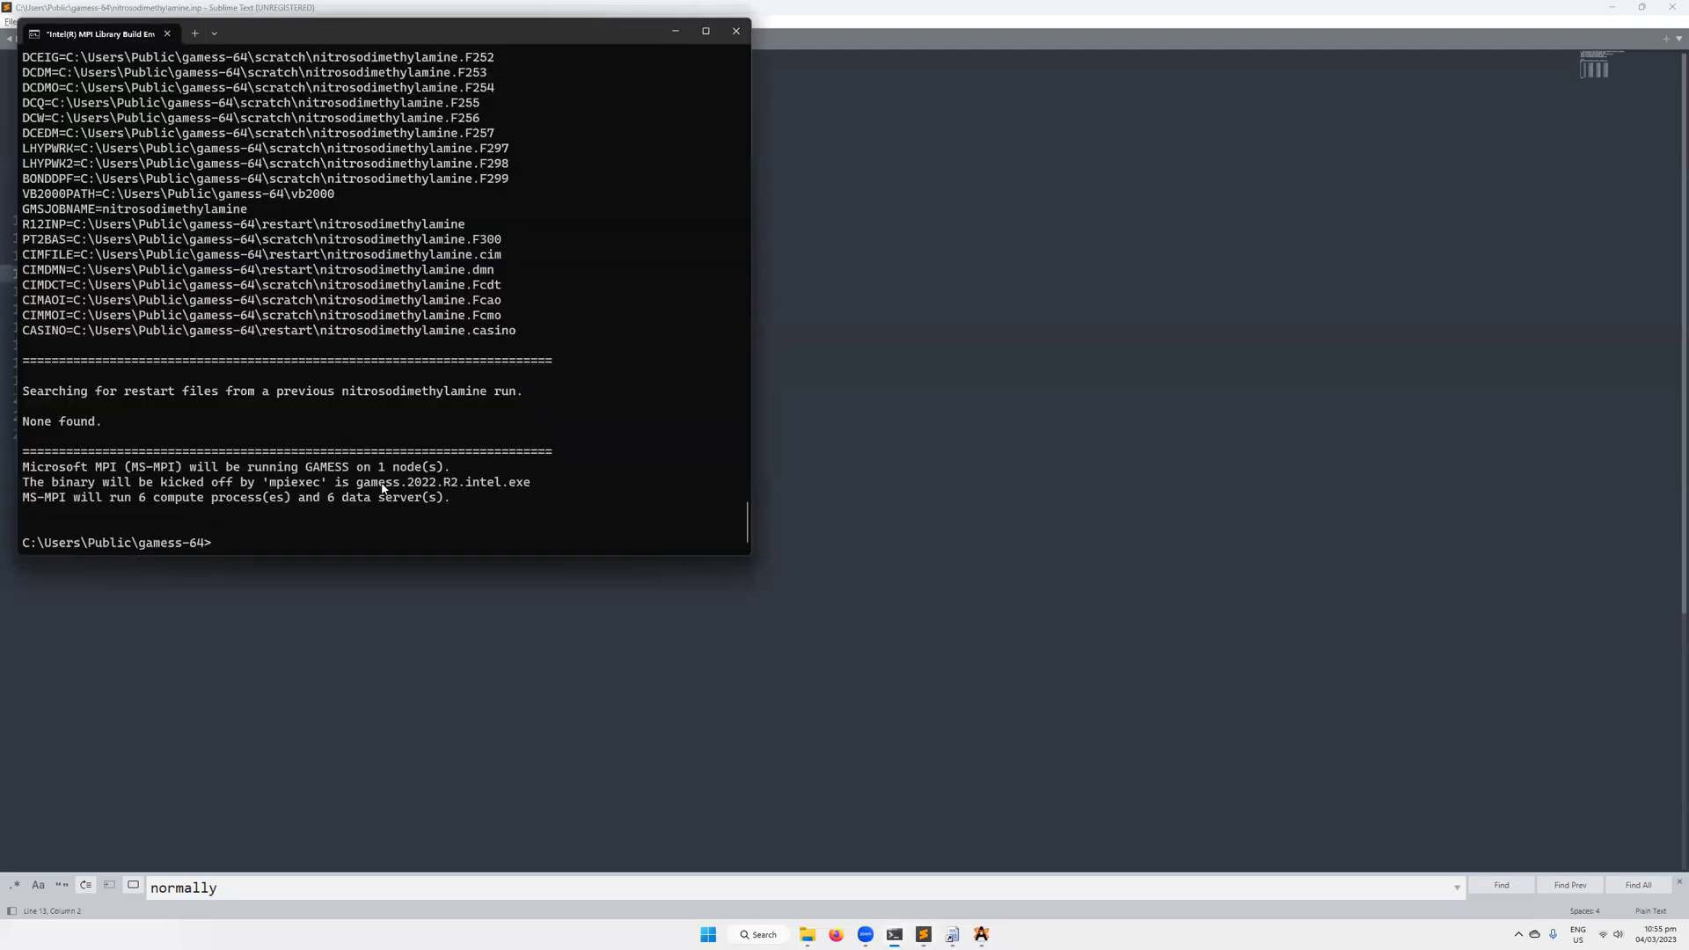
{"action": "type", "text": "rung.ms.bat nitrosodimethylamine.inp"}
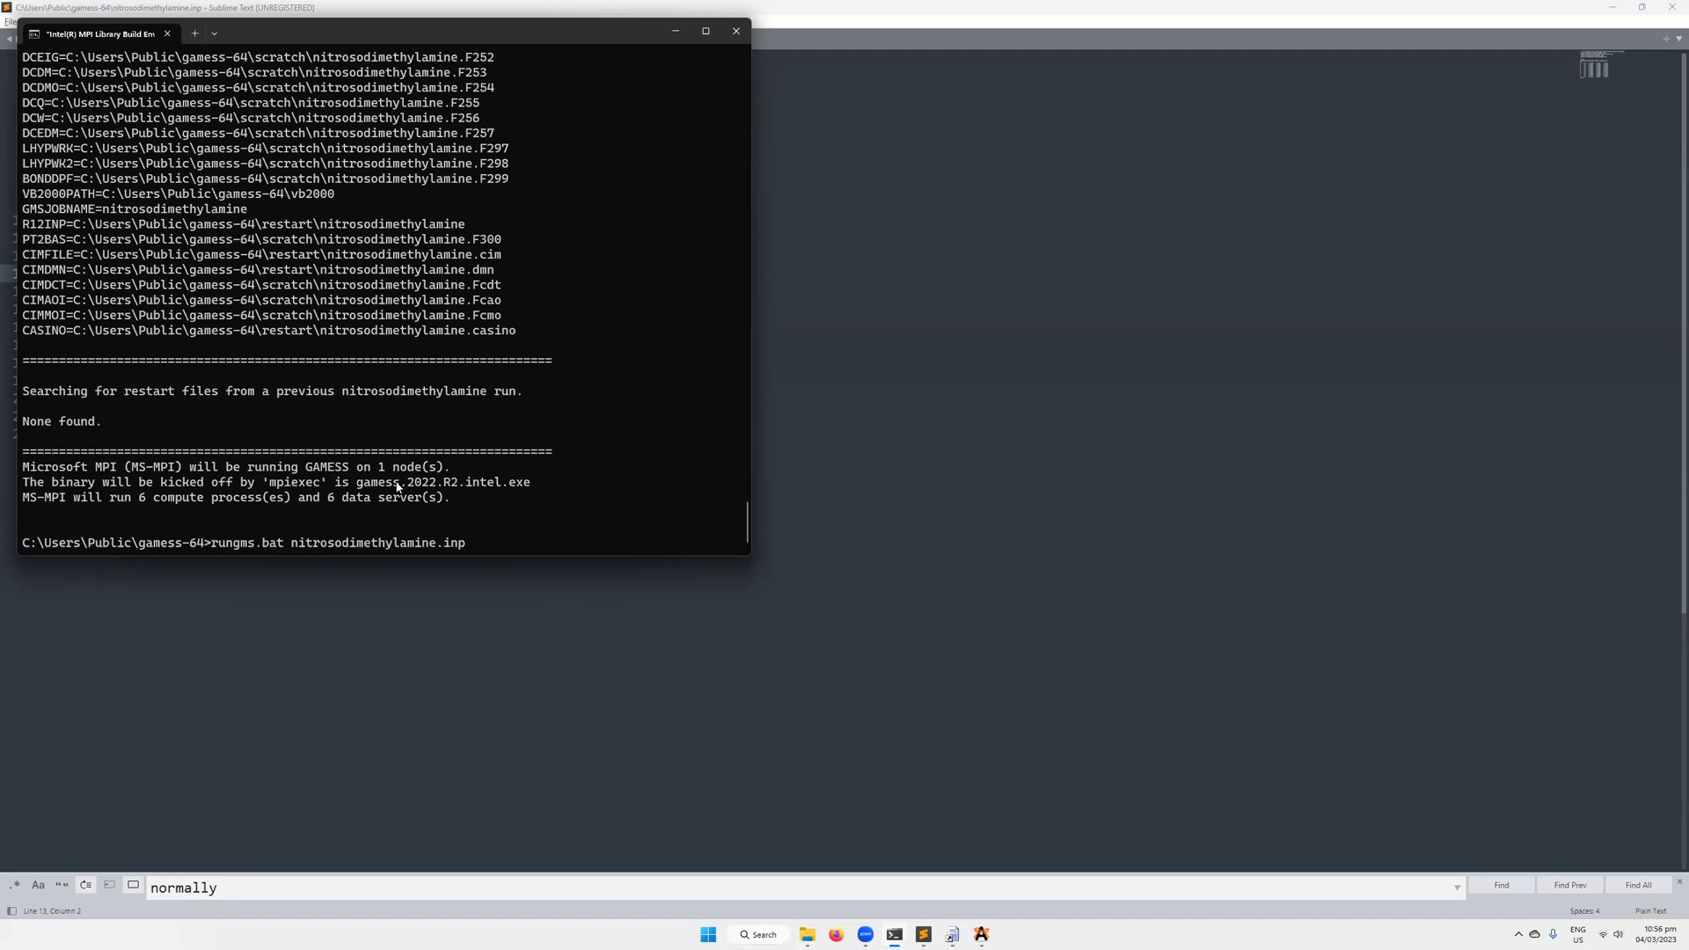
{"action": "type", "text": " 2022.R2."}
{"action": "type", "text": "intel"}
{"action": "type", "text": " 8 "}
{"action": "type", "text": "ni"}
{"action": "key", "text": "Tab"}
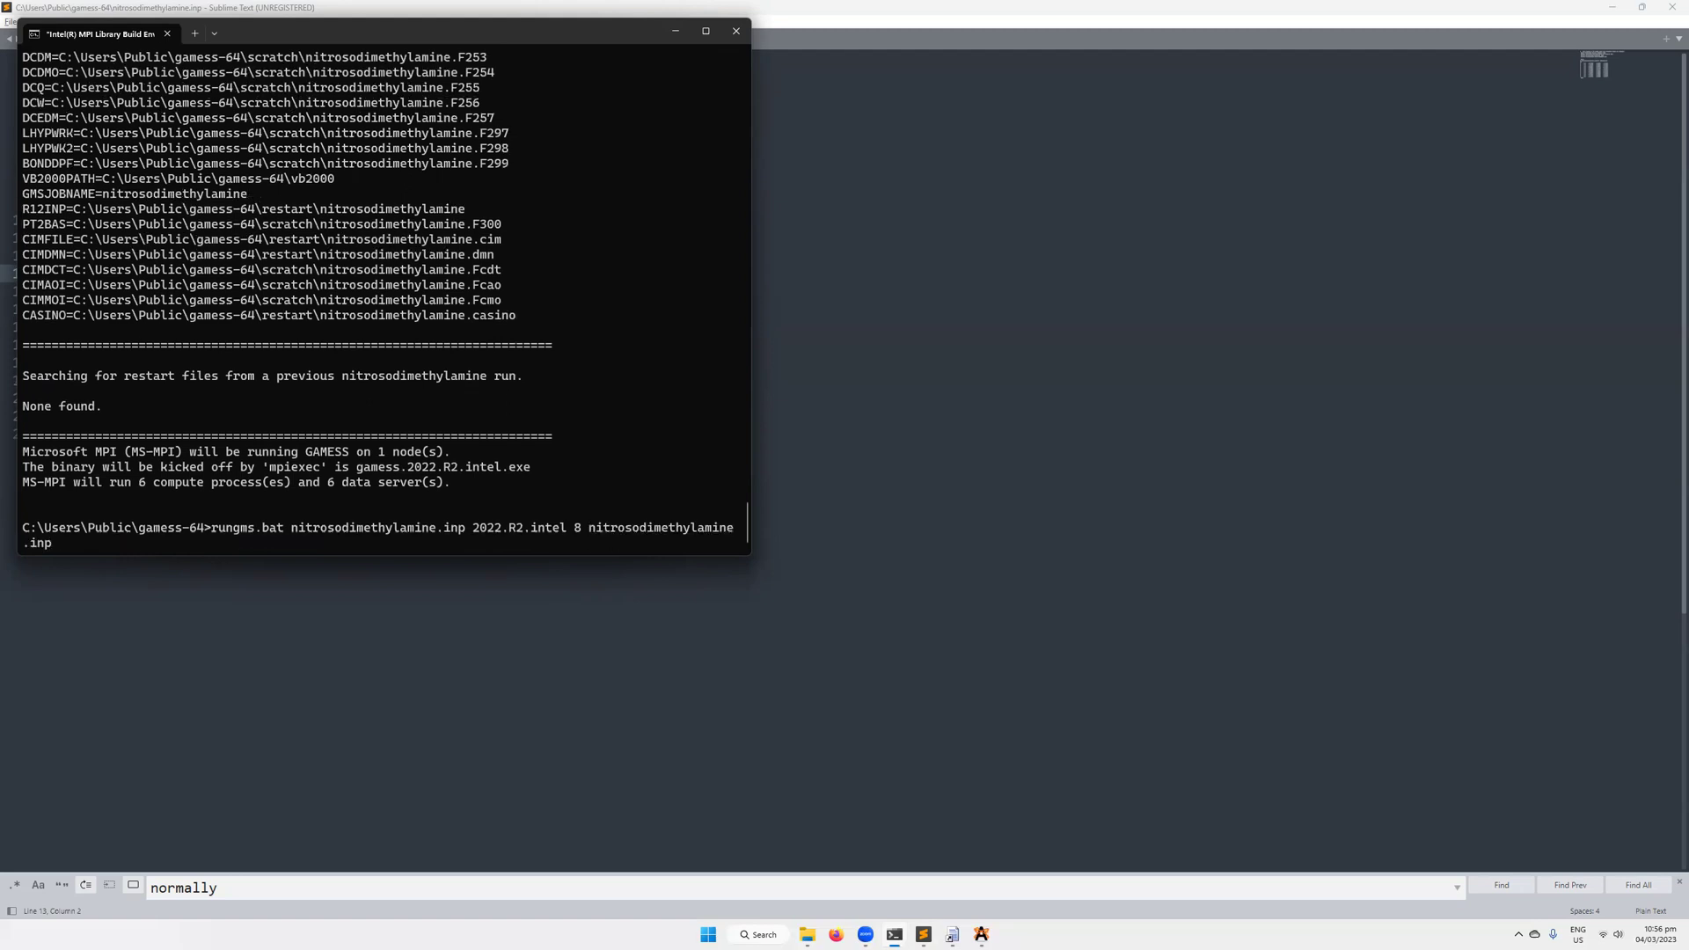
{"action": "key", "text": "BackSpace"}
{"action": "key", "text": "BackSpace"}
{"action": "key", "text": "BackSpace"}
{"action": "type", "text": "log"}
{"action": "key", "text": "Return"}
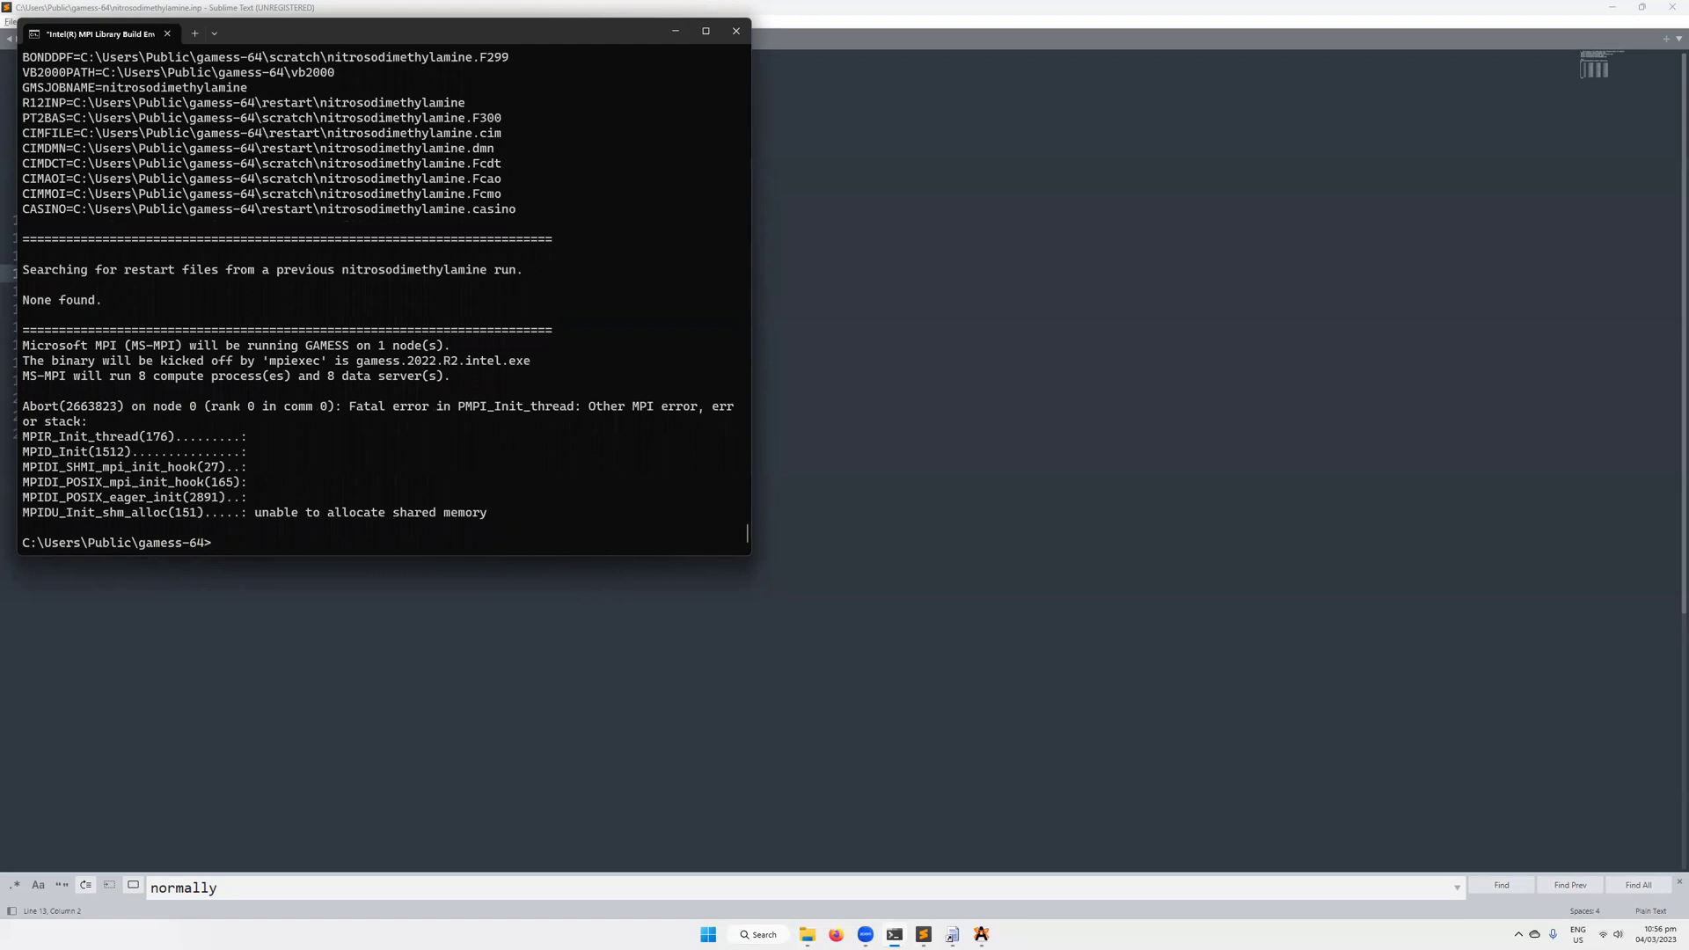
- Check the gamess-64 folder files, then rerun the previous GAMESS command in the terminal
{"action": "key", "text": "alt+Tab"}
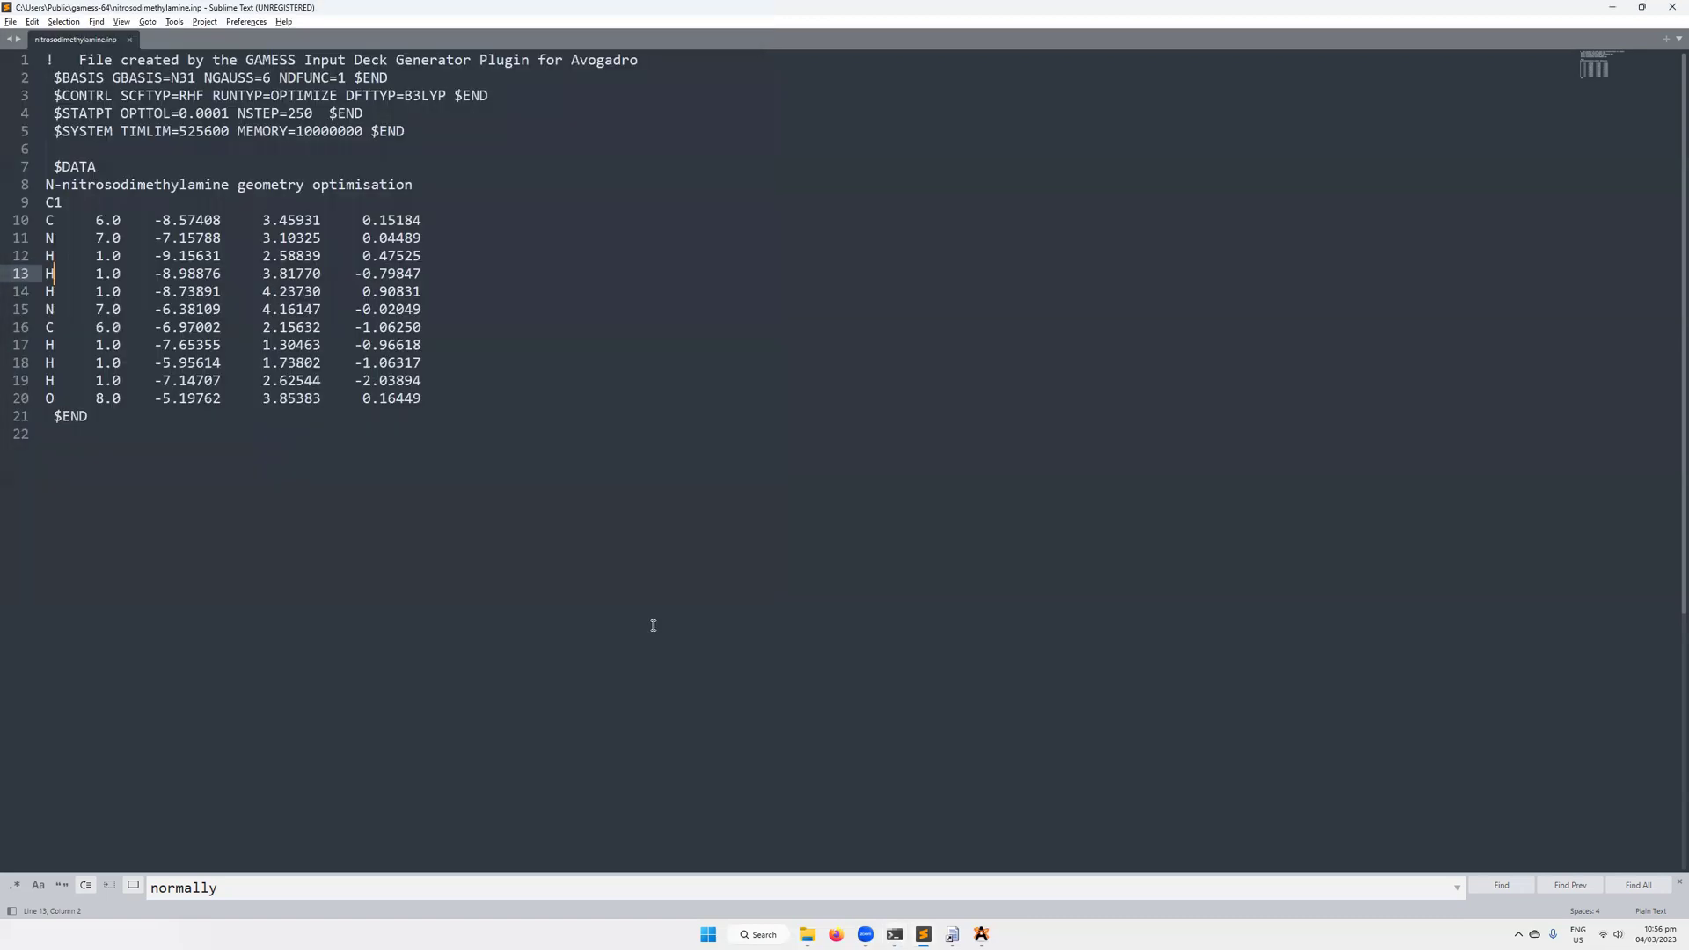
{"action": "key", "text": "alt+Tab"}
{"action": "key", "text": "alt+Tab"}
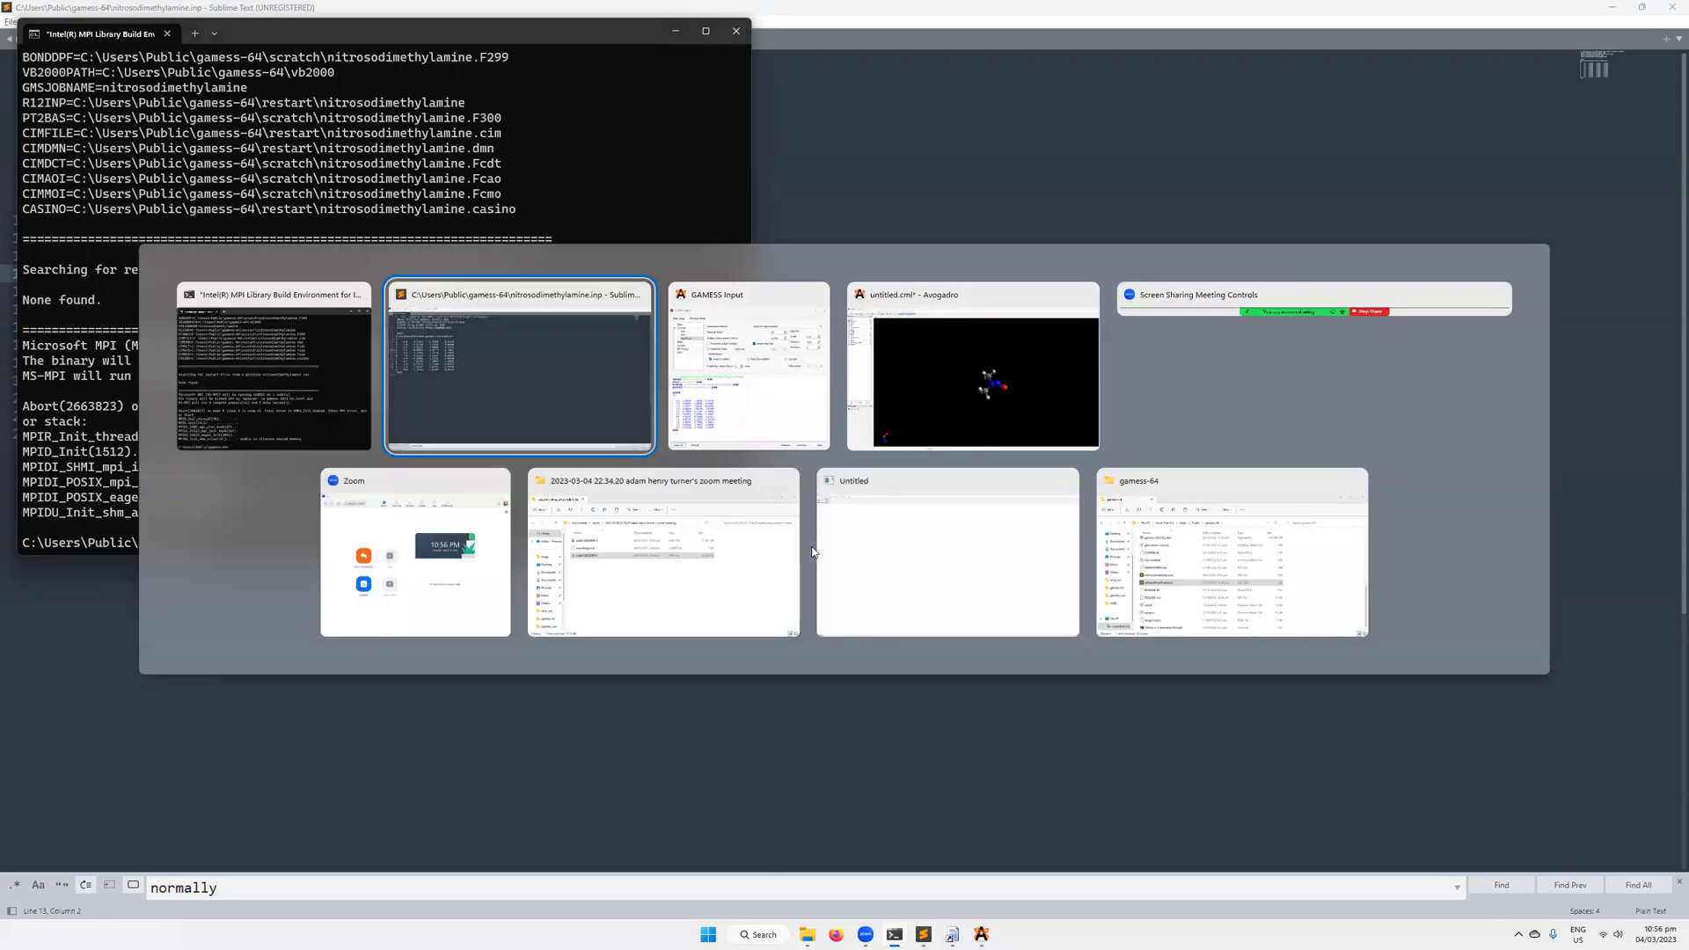
{"action": "left_click", "coordinate": [1188, 568]}
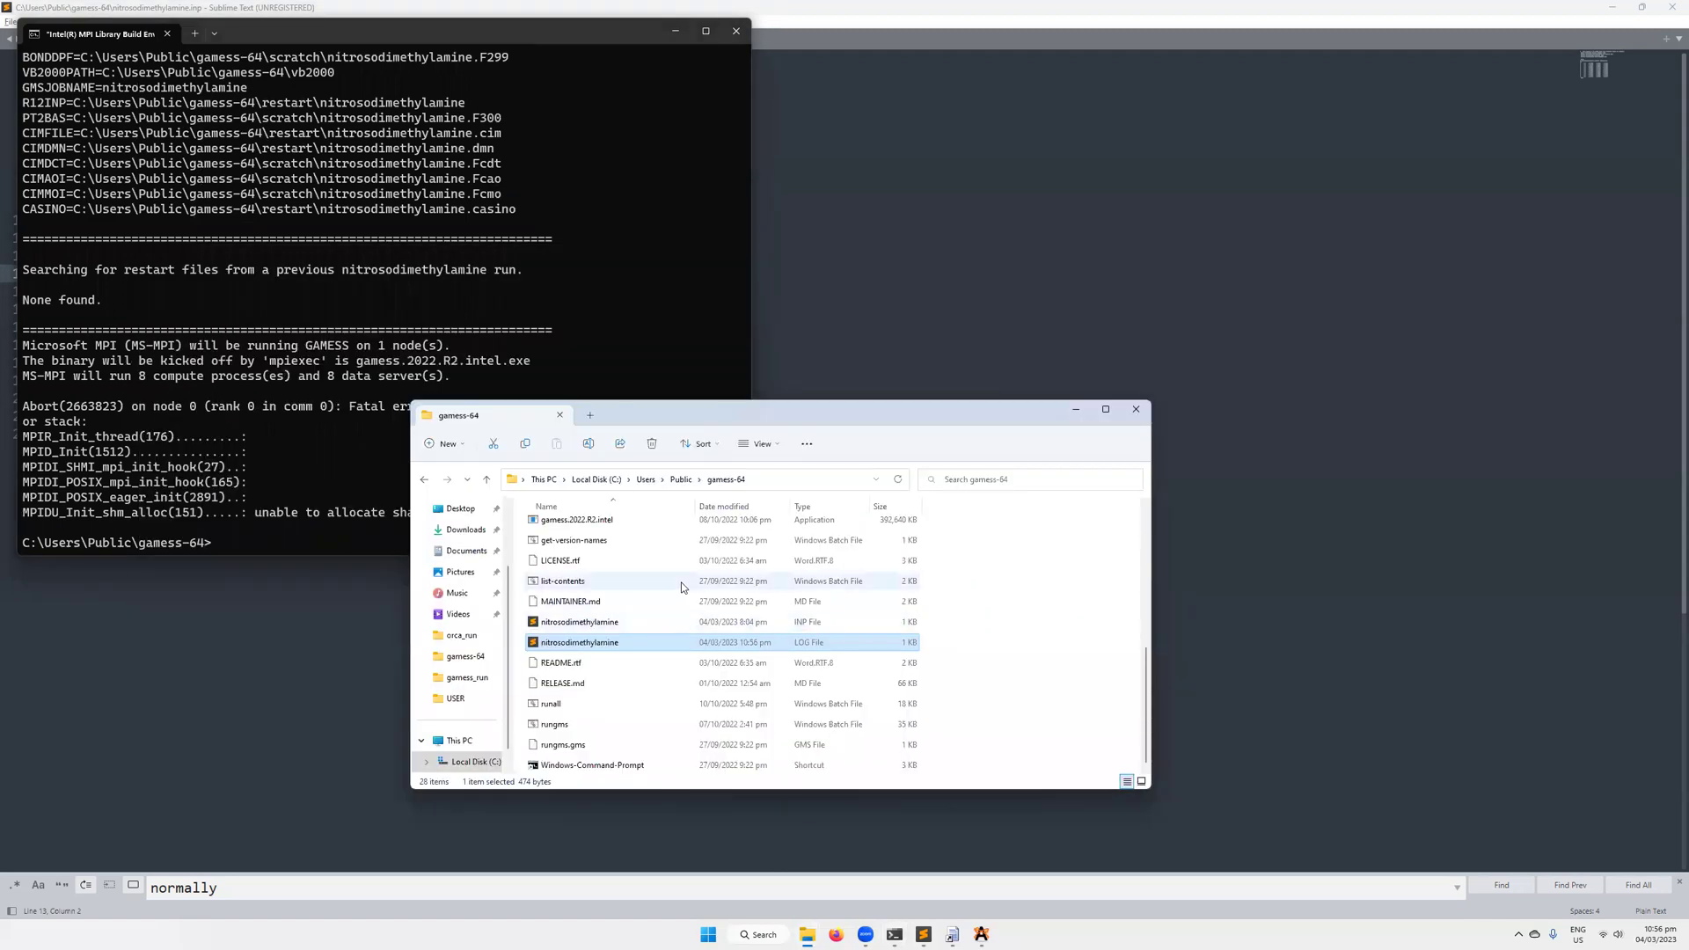
{"action": "left_click", "coordinate": [667, 656]}
{"action": "left_click", "coordinate": [666, 643]}
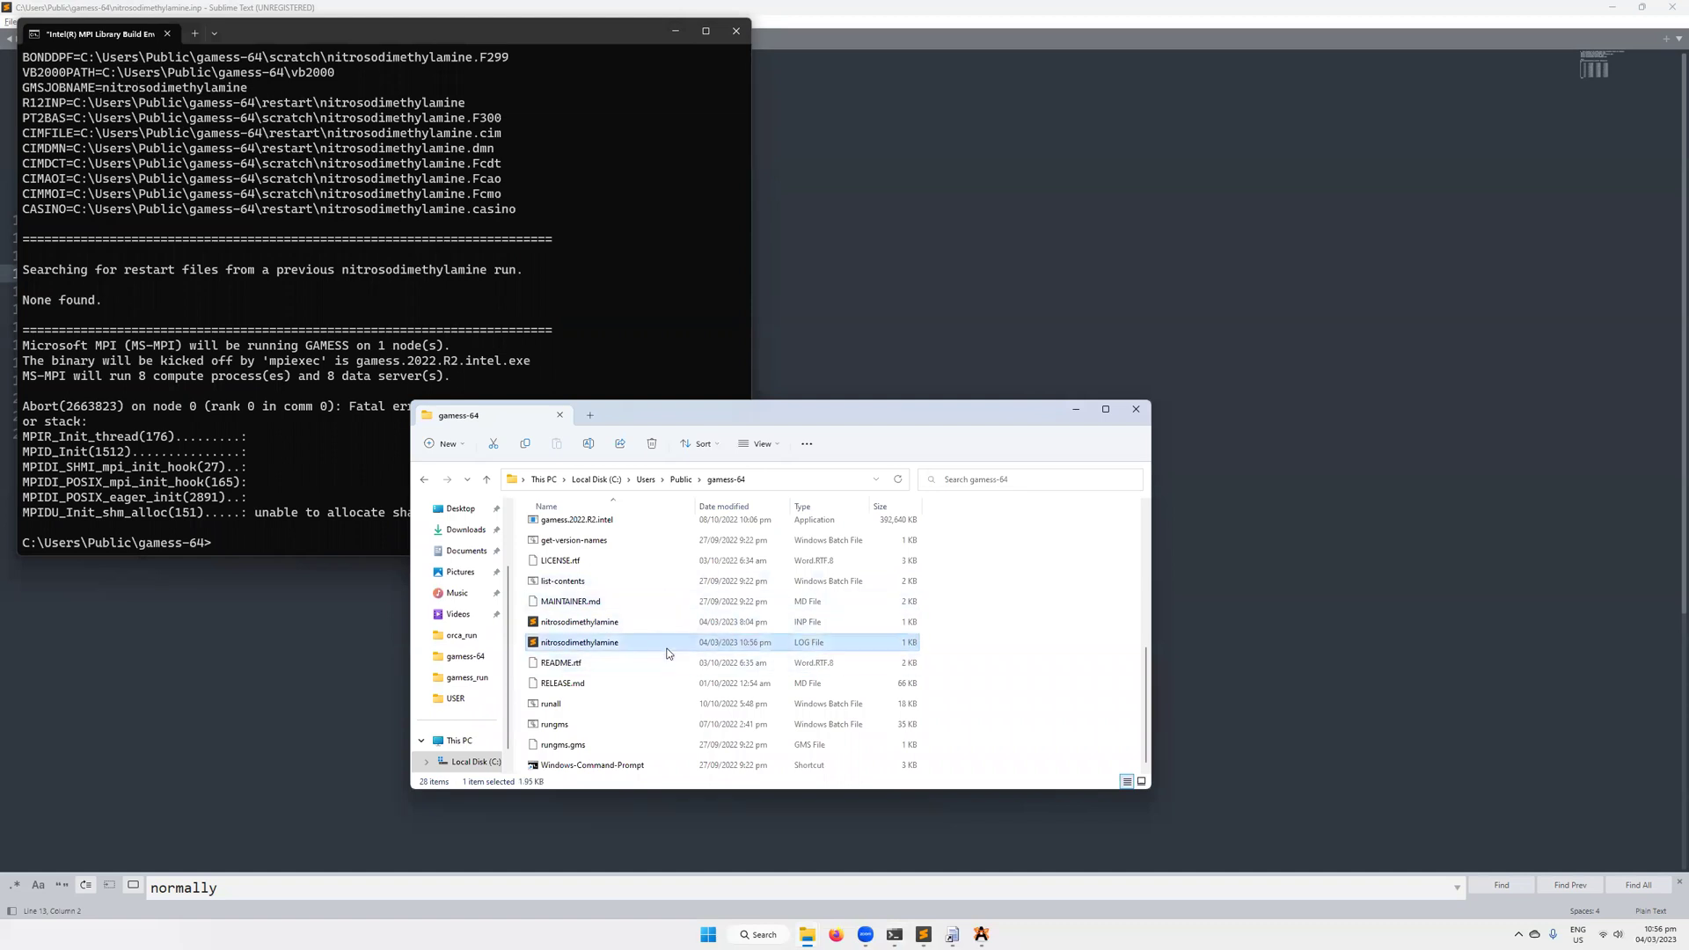
{"action": "left_click", "coordinate": [289, 435]}
{"action": "key", "text": "Up"}
{"action": "key", "text": "Return"}
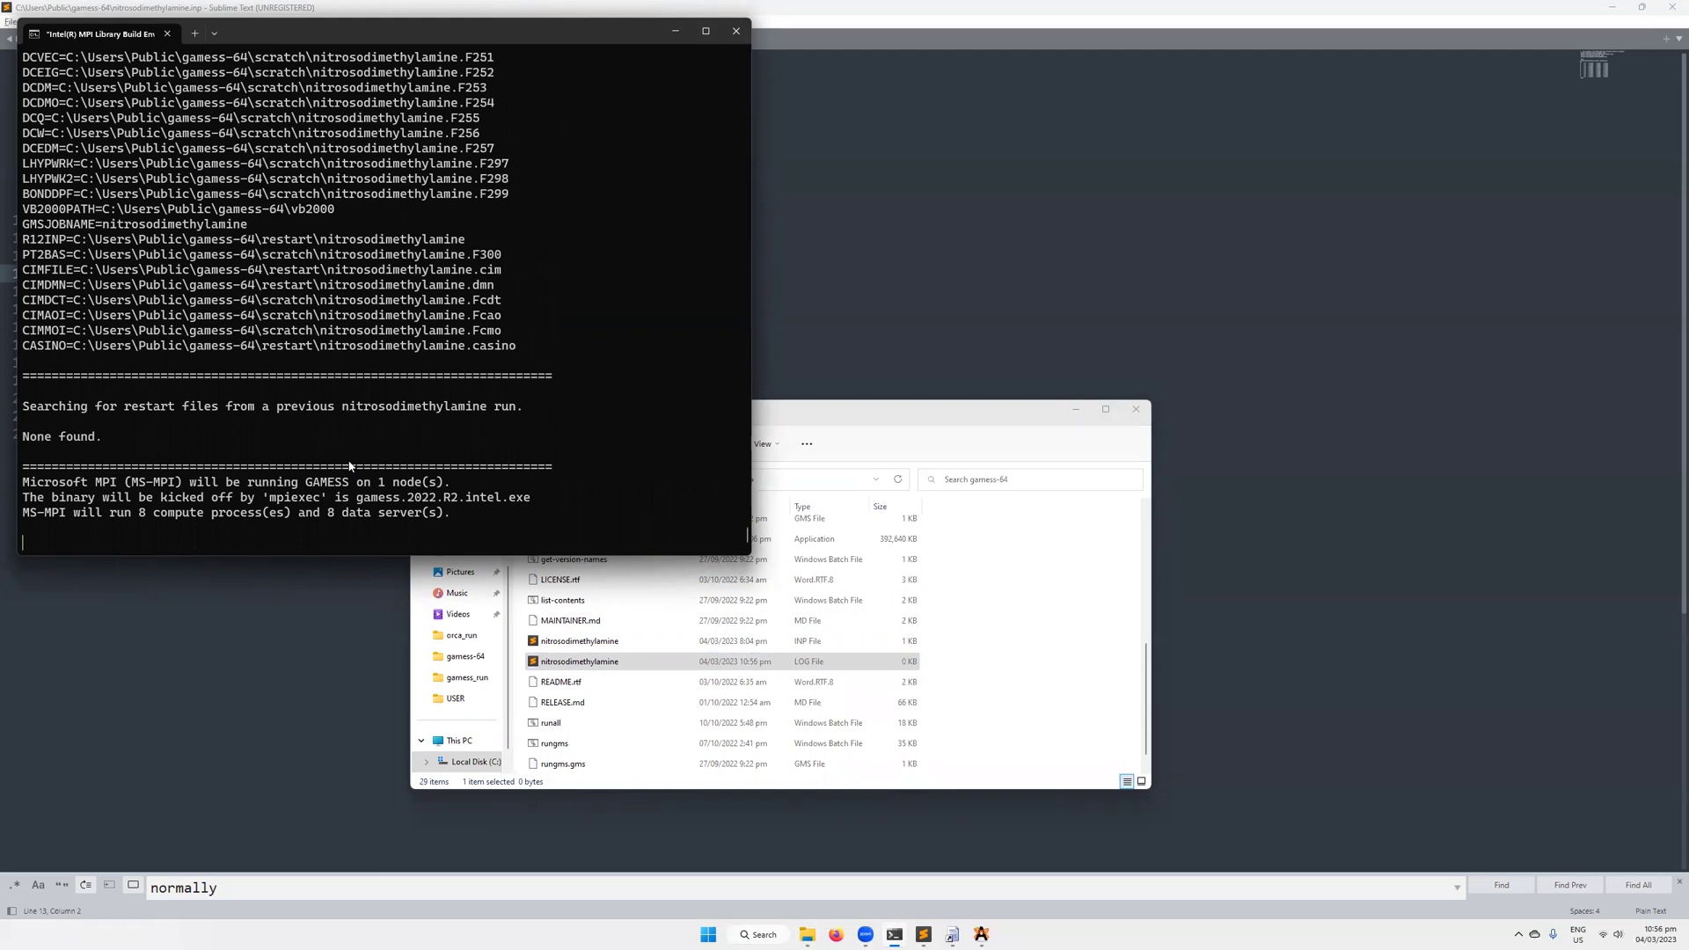
- Look inside the restart folder, return to gamess-64 and open the nitrosodimethylamine log
{"action": "left_click", "coordinate": [604, 698]}
{"action": "scroll", "coordinate": [603, 698], "scroll_direction": "up", "scroll_amount": 2}
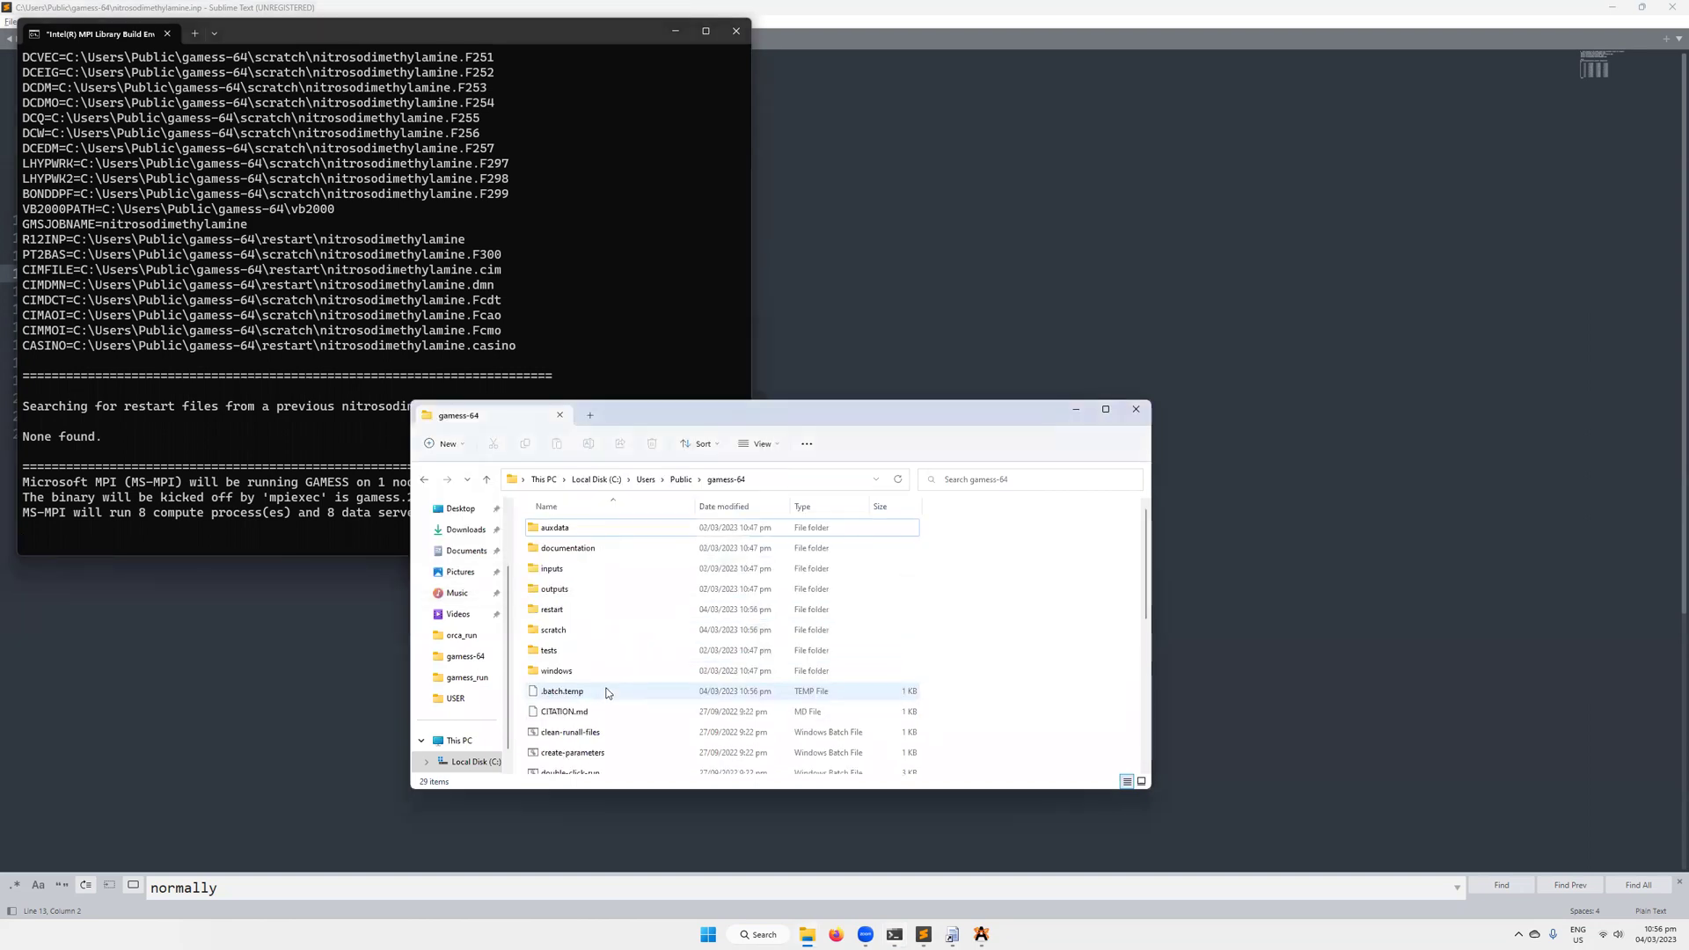
{"action": "scroll", "coordinate": [604, 692], "scroll_direction": "down", "scroll_amount": 2}
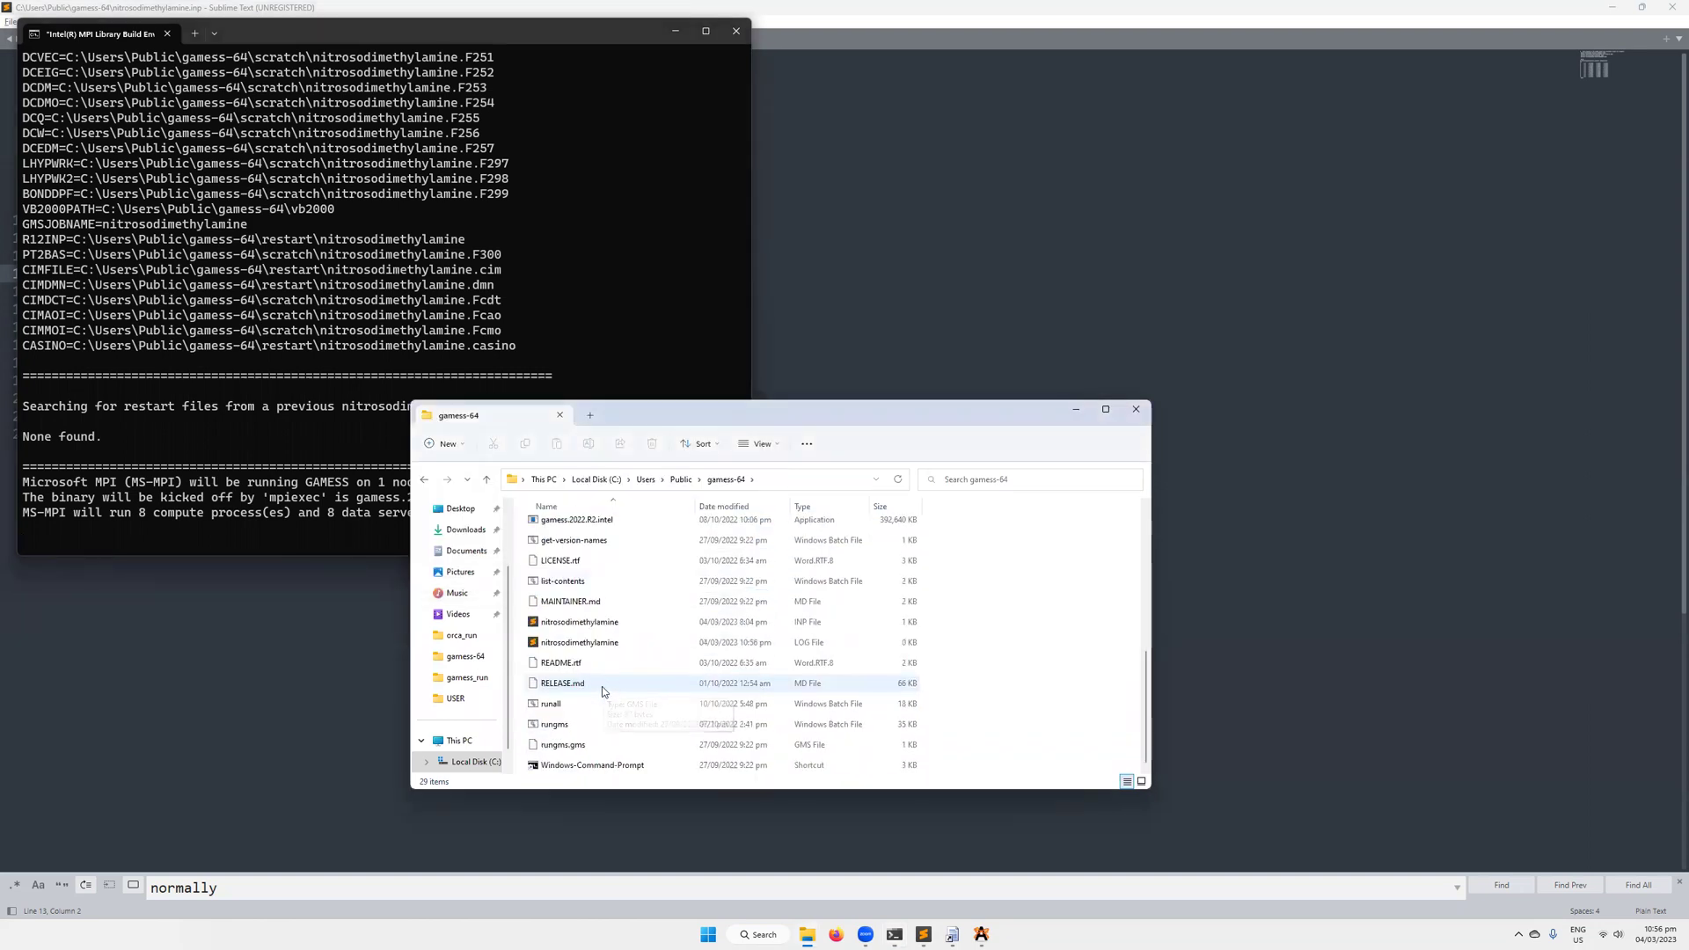
{"action": "left_click", "coordinate": [560, 624]}
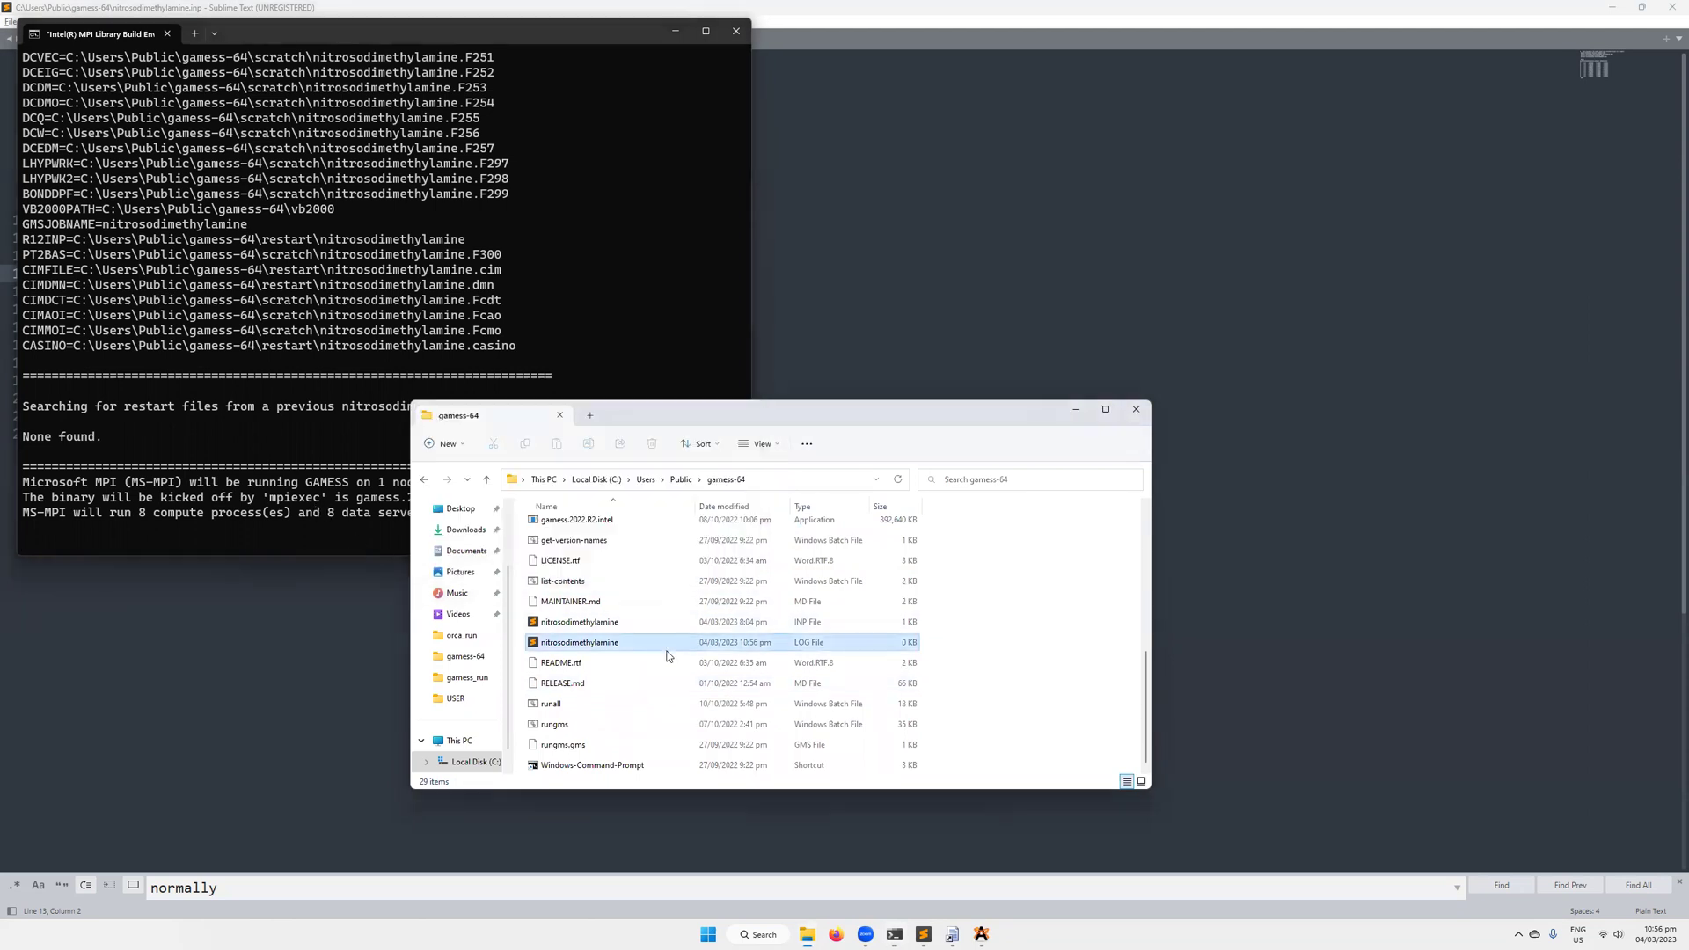
{"action": "scroll", "coordinate": [660, 647], "scroll_direction": "up", "scroll_amount": 5}
{"action": "left_click", "coordinate": [605, 611]}
{"action": "double_click", "coordinate": [605, 613]}
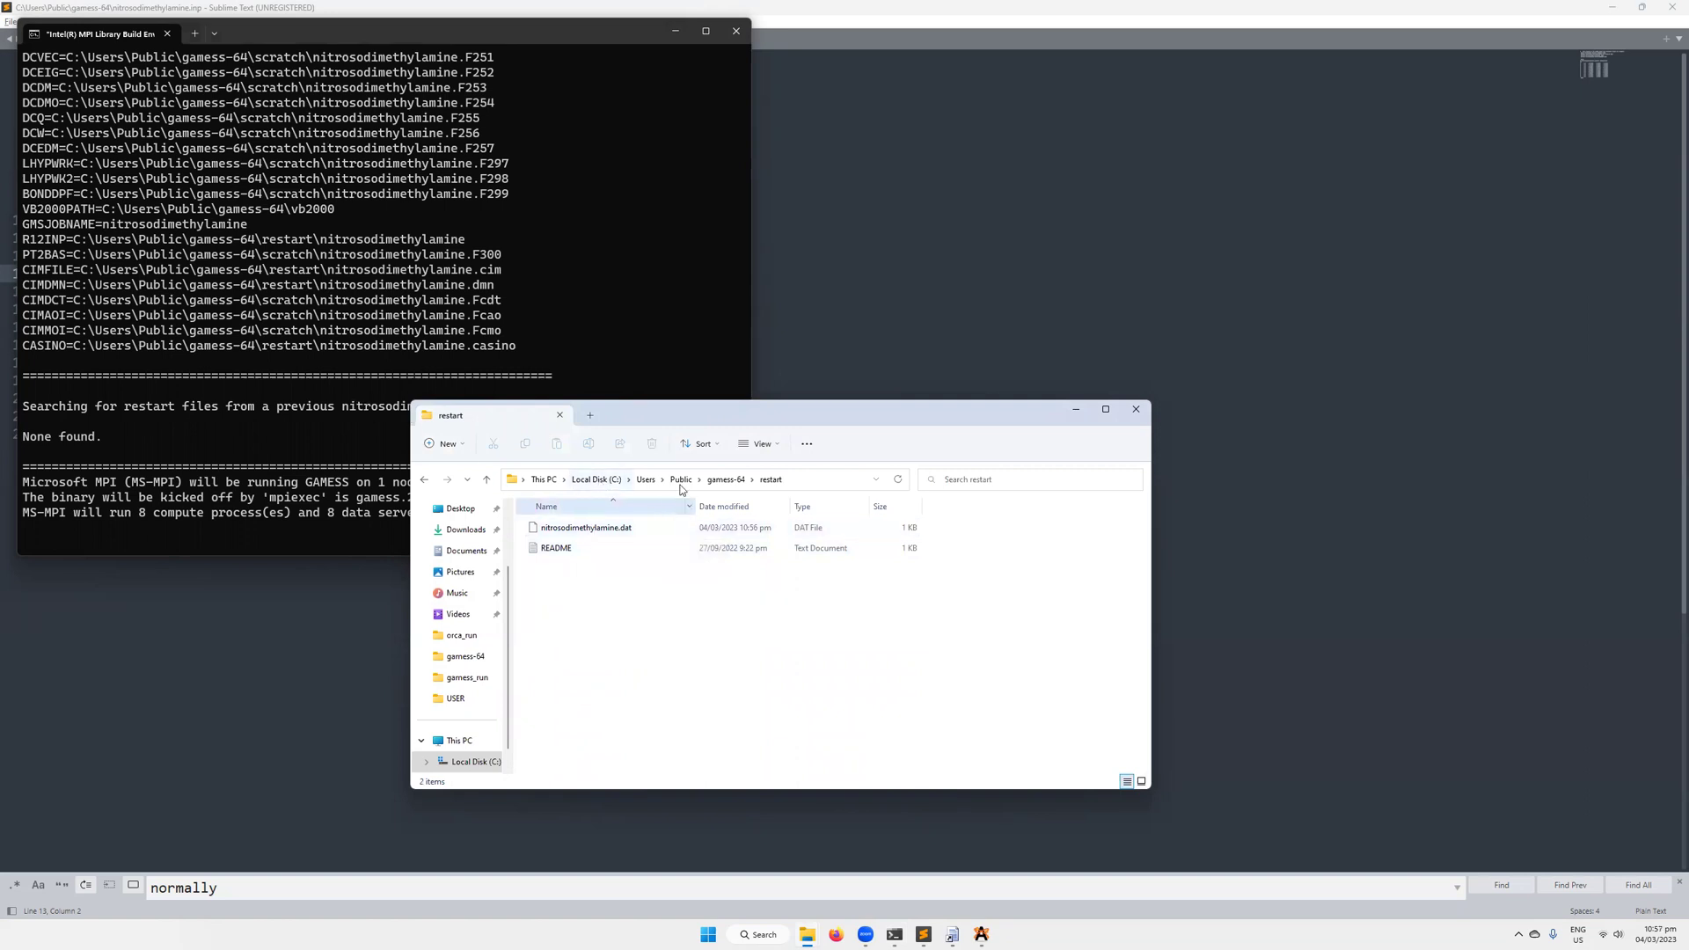
{"action": "left_click", "coordinate": [735, 489]}
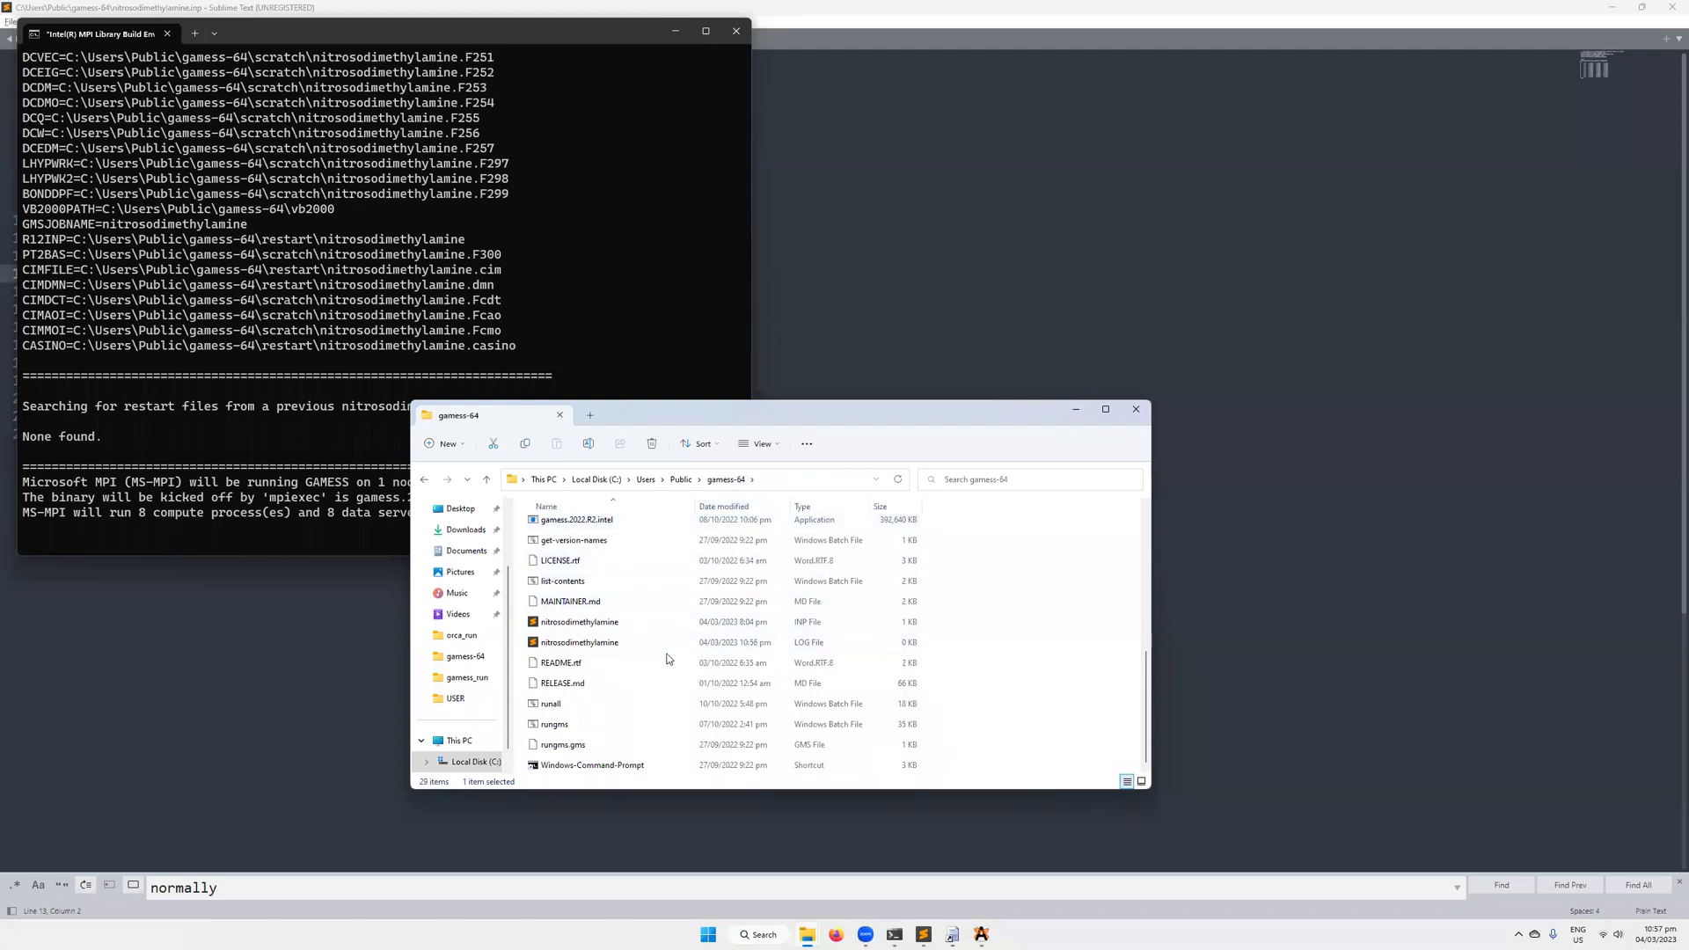
{"action": "double_click", "coordinate": [669, 642]}
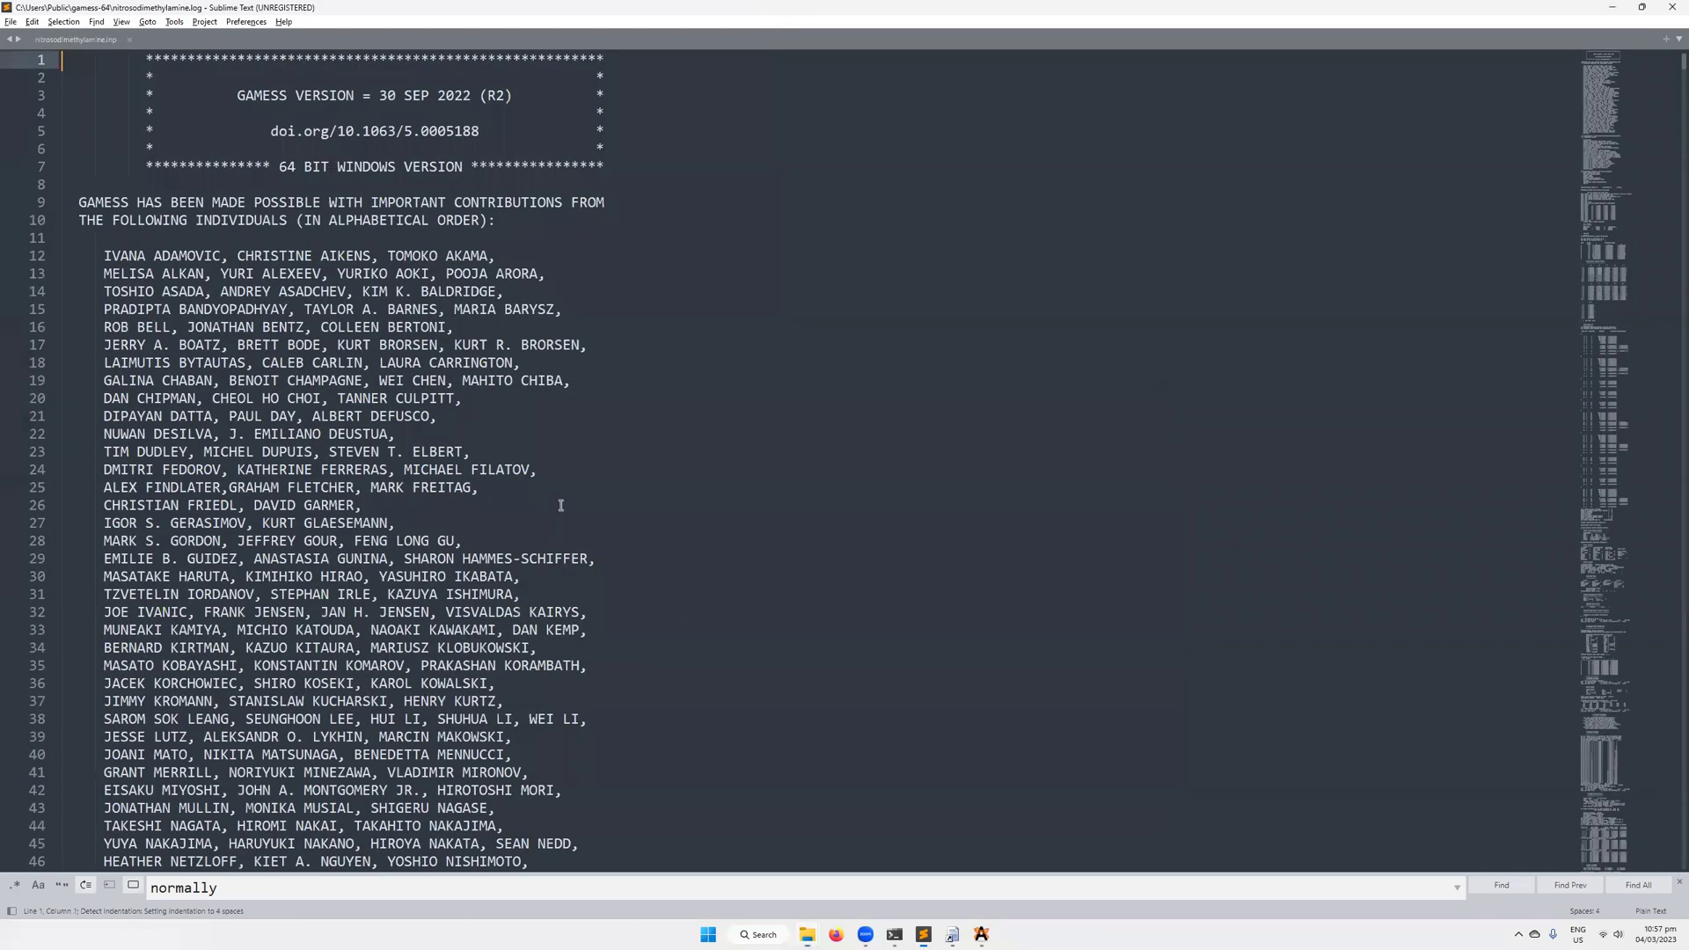
- Scroll the partially loaded log, switch back to the .inp tab and return to the terminal
{"action": "scroll", "coordinate": [557, 527], "scroll_direction": "down", "scroll_amount": 20}
{"action": "scroll", "coordinate": [550, 492], "scroll_direction": "down", "scroll_amount": 20}
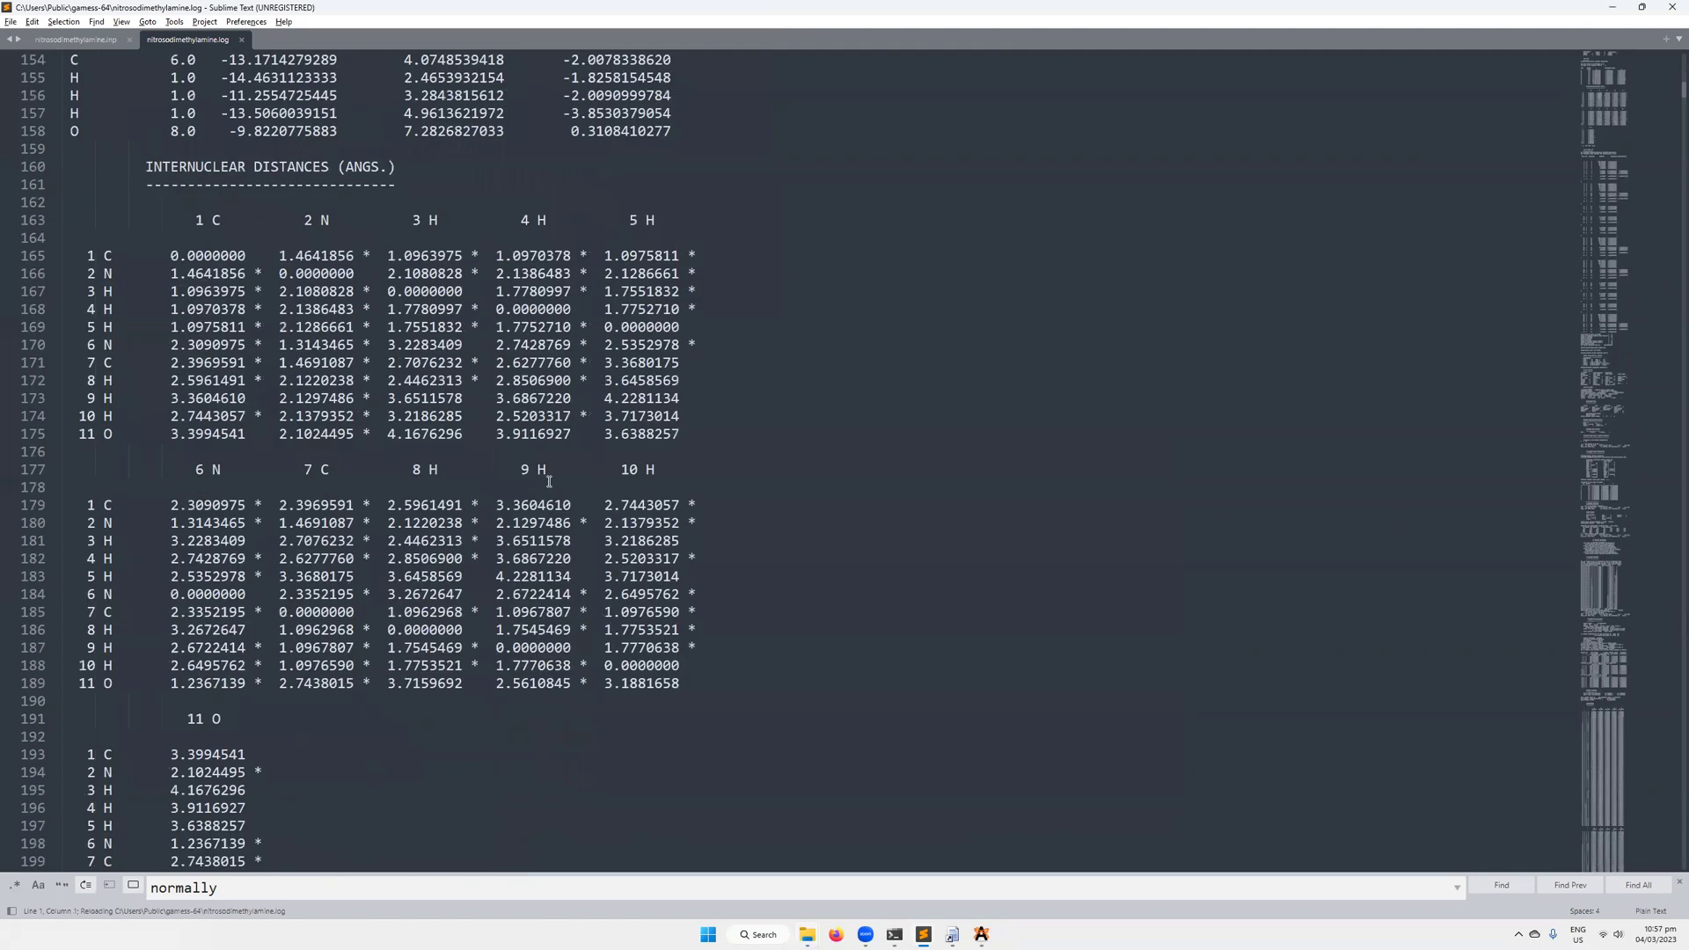
{"action": "scroll", "coordinate": [546, 475], "scroll_direction": "down", "scroll_amount": 15}
{"action": "scroll", "coordinate": [435, 254], "scroll_direction": "down", "scroll_amount": 5}
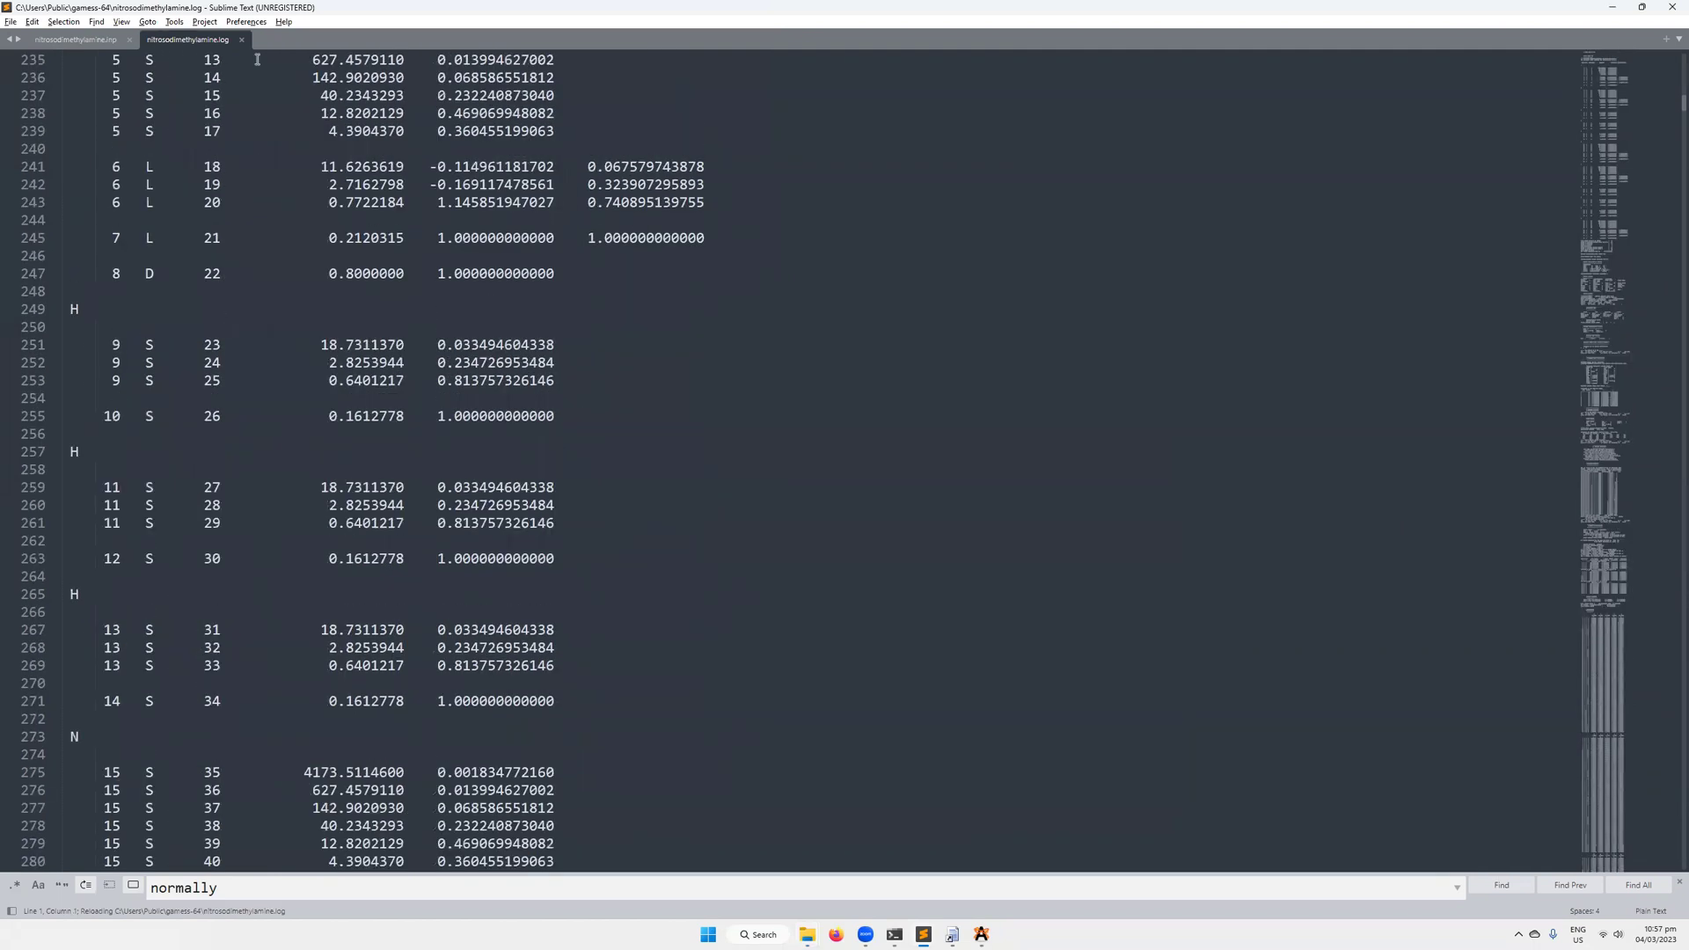
{"action": "key", "text": "ctrl+Page_Up"}
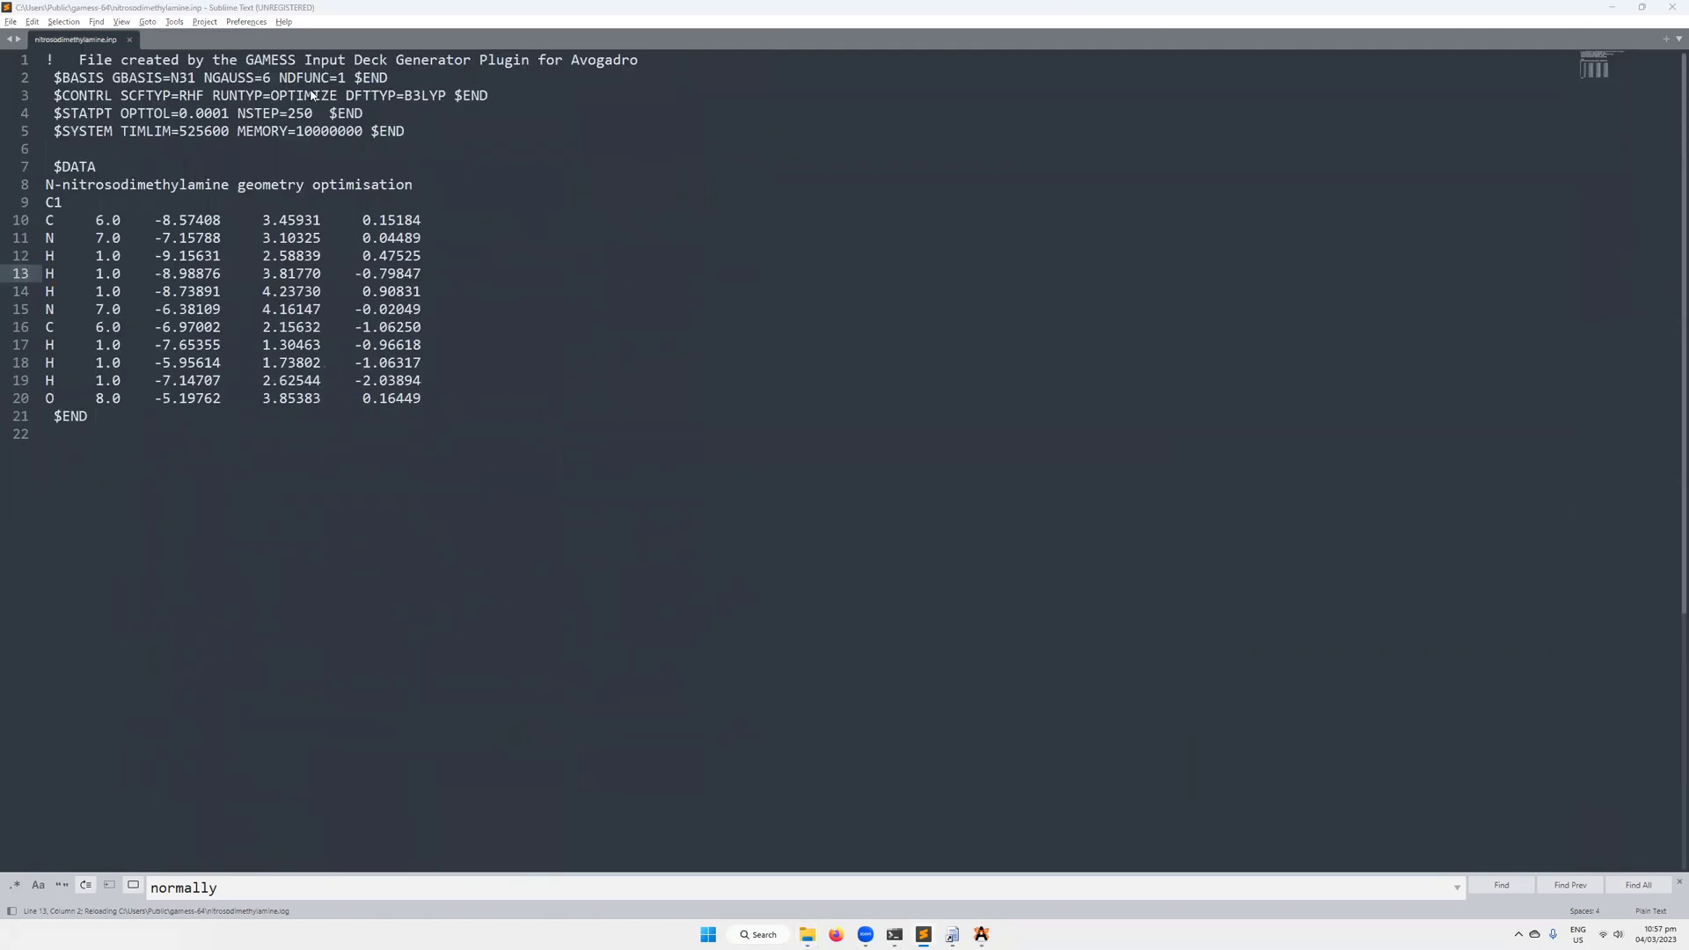
{"action": "key", "text": "alt+Tab"}
{"action": "key", "text": "alt+Tab"}
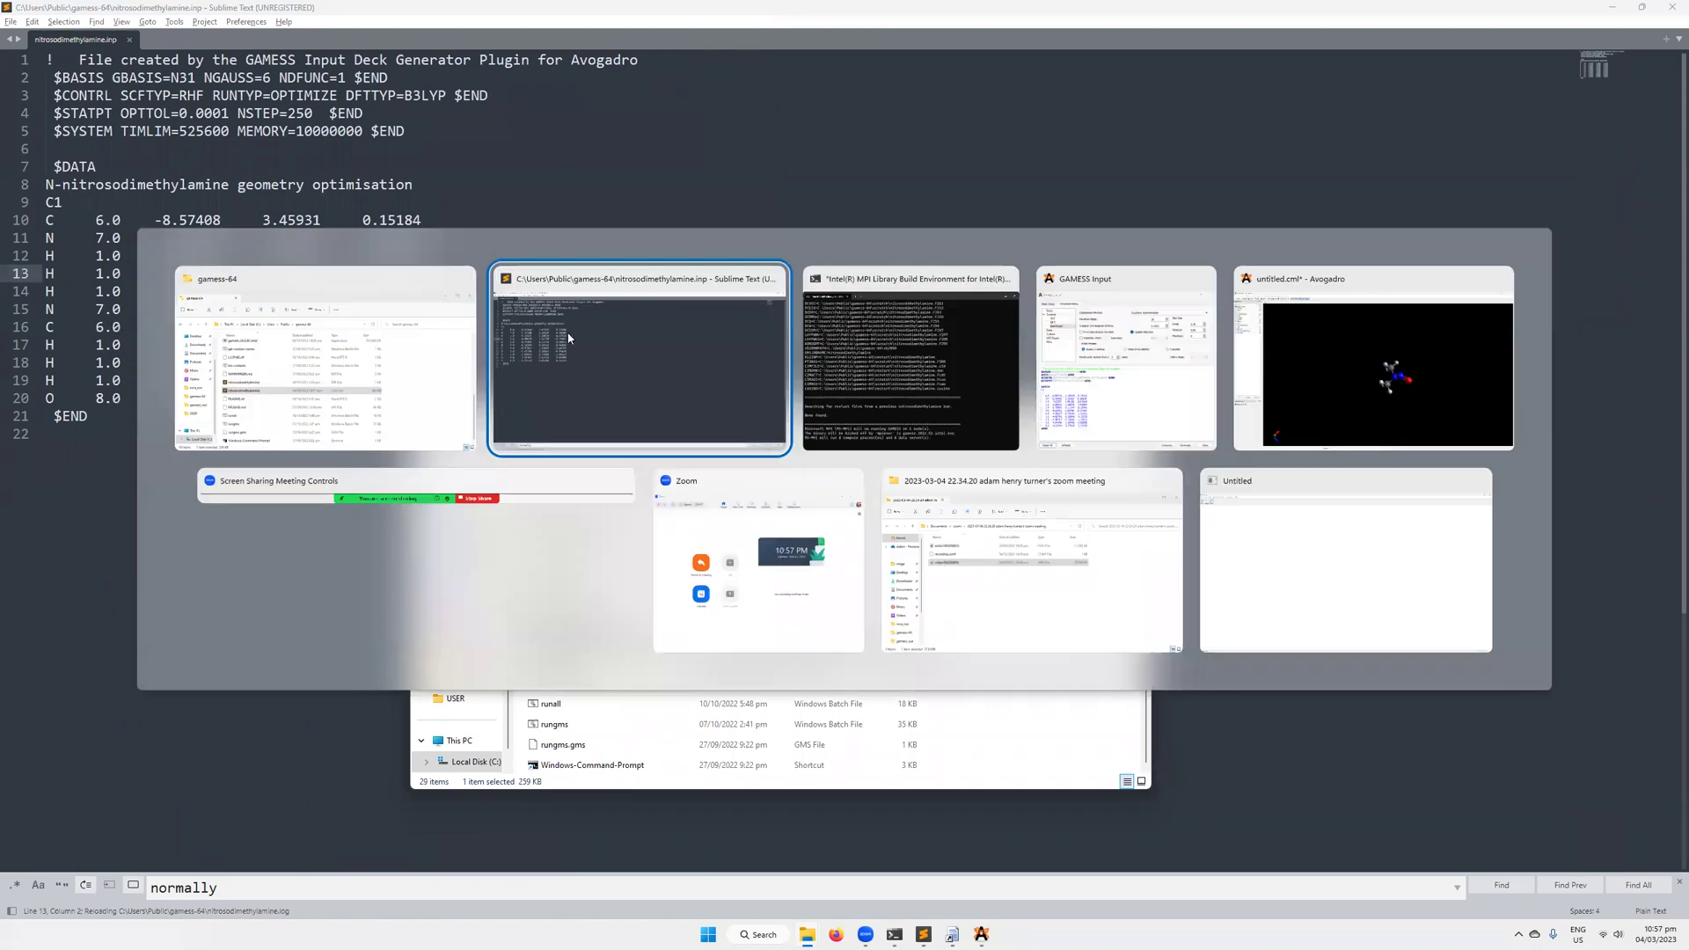
{"action": "key", "text": "alt+Tab"}
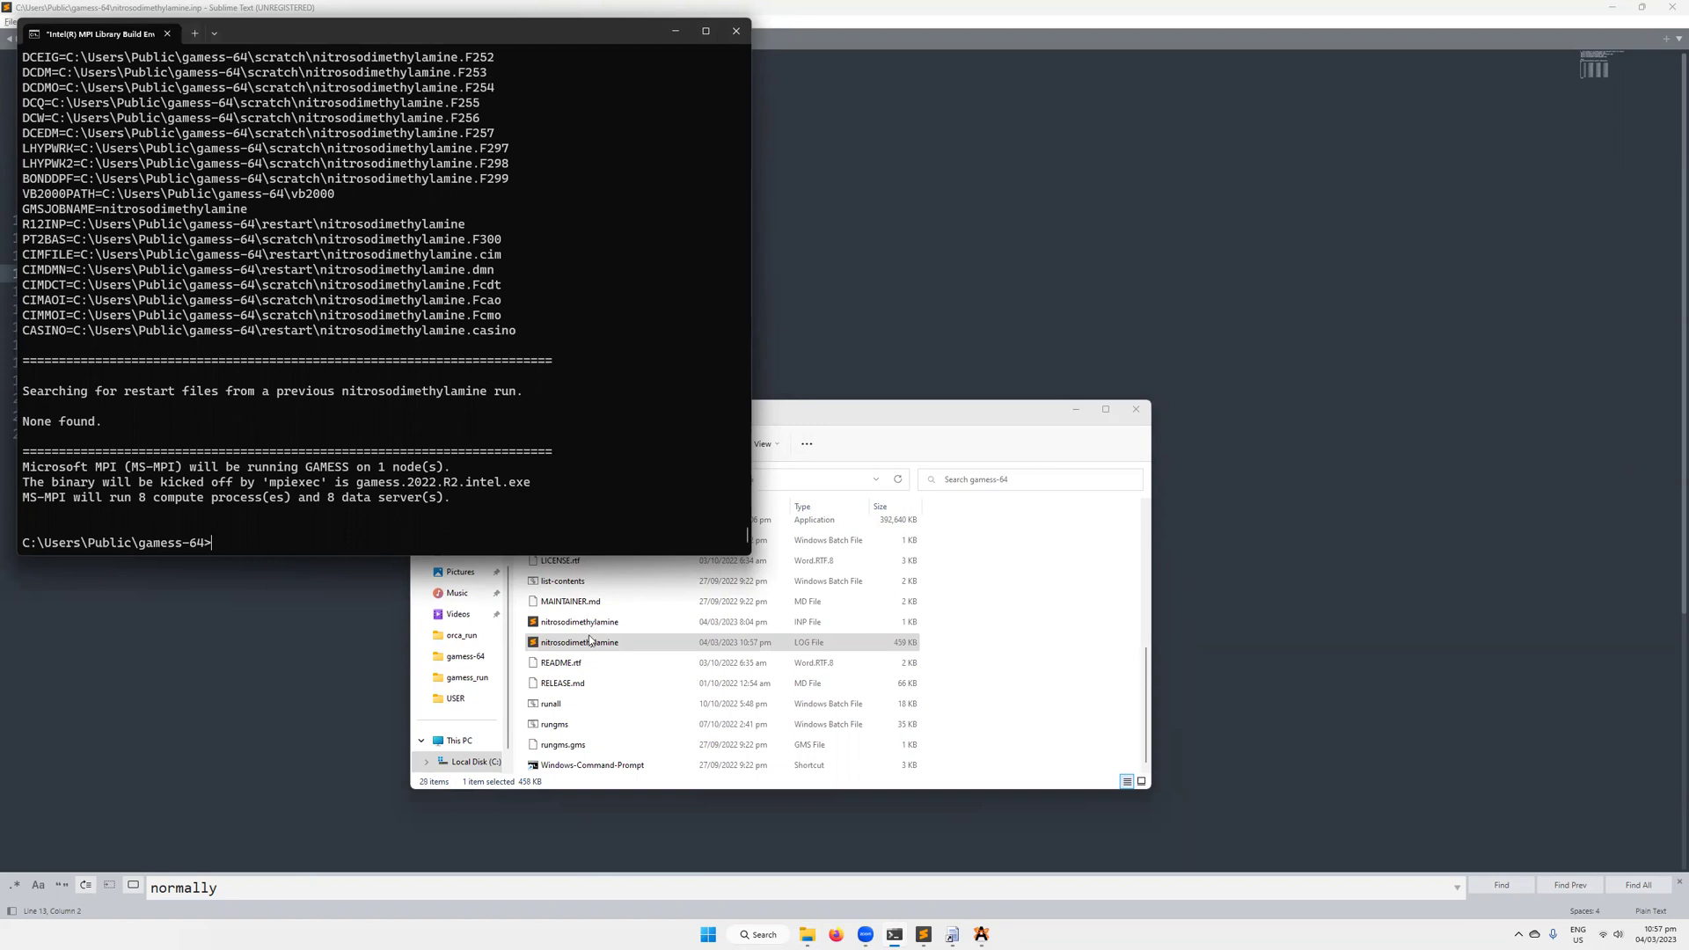
- Open the finished log and search it for 'equilibri', then 'normally'
{"action": "double_click", "coordinate": [619, 644]}
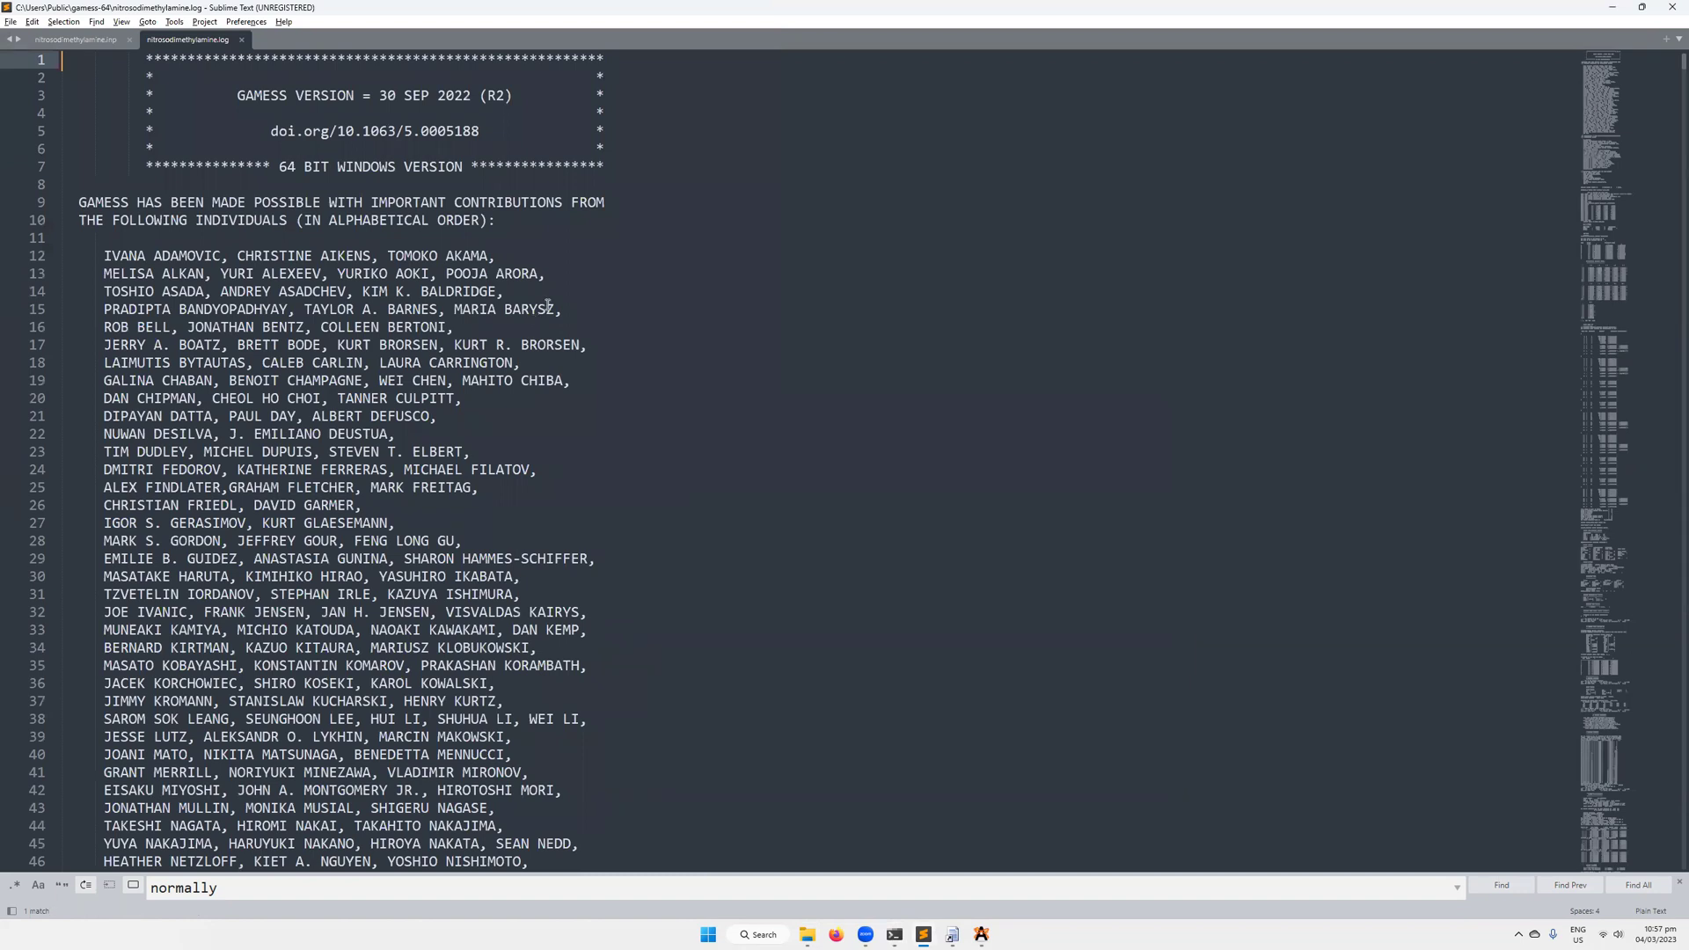
{"action": "key", "text": "ctrl+f"}
{"action": "type", "text": "eq"}
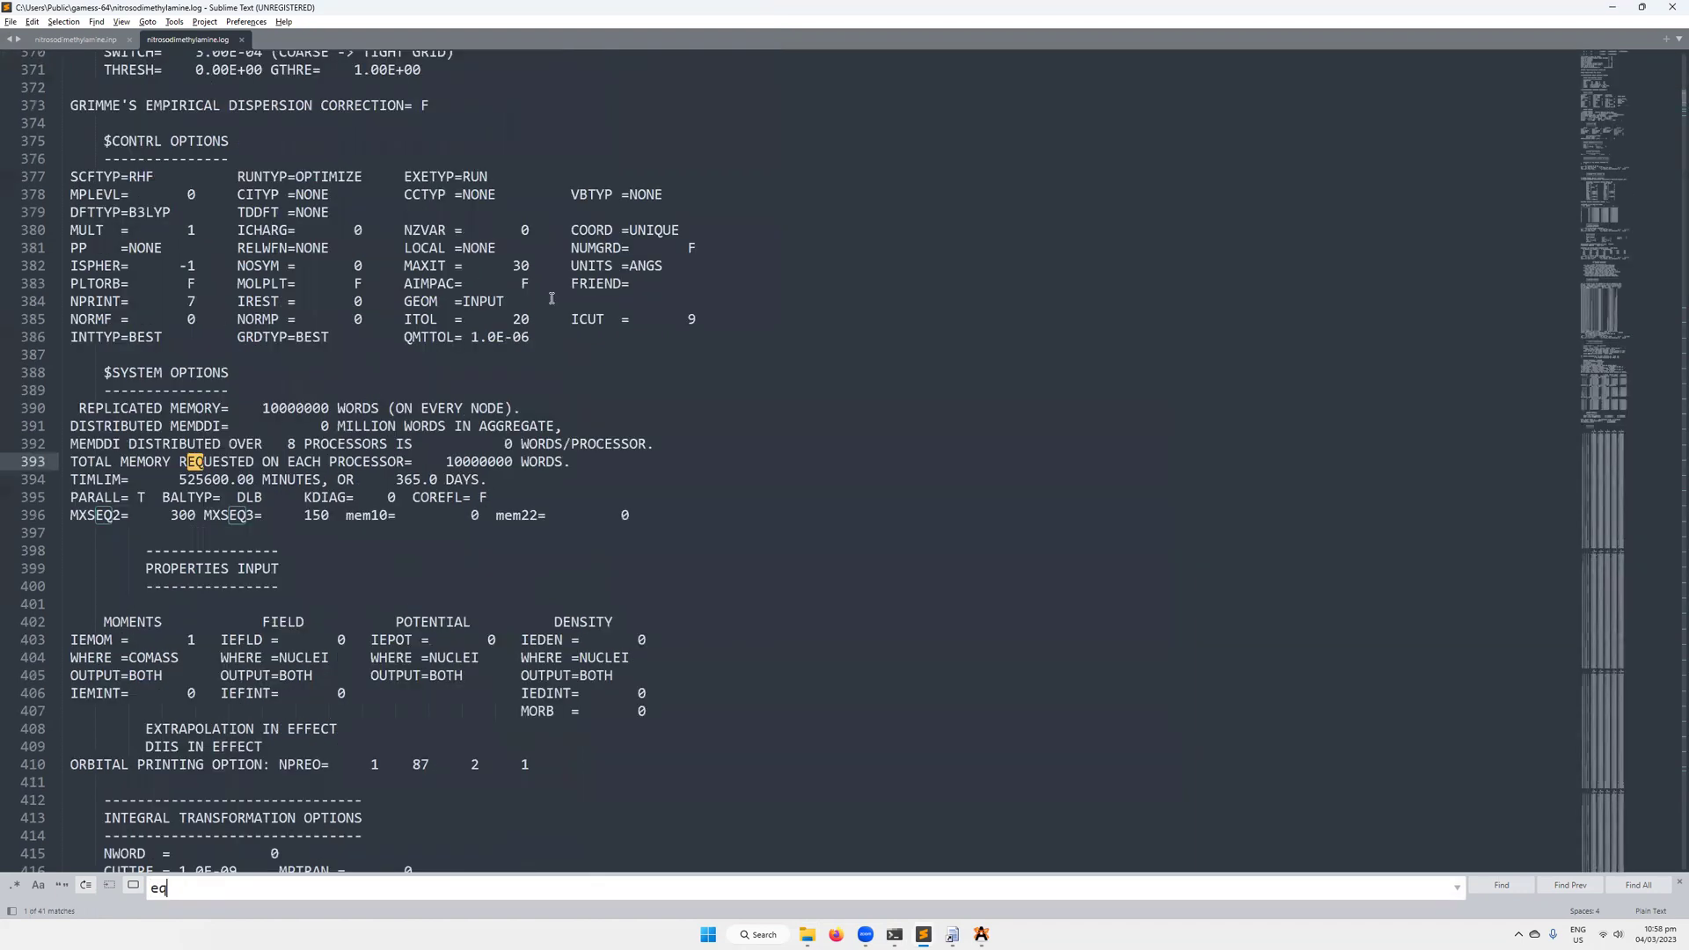
{"action": "type", "text": "uilibri"}
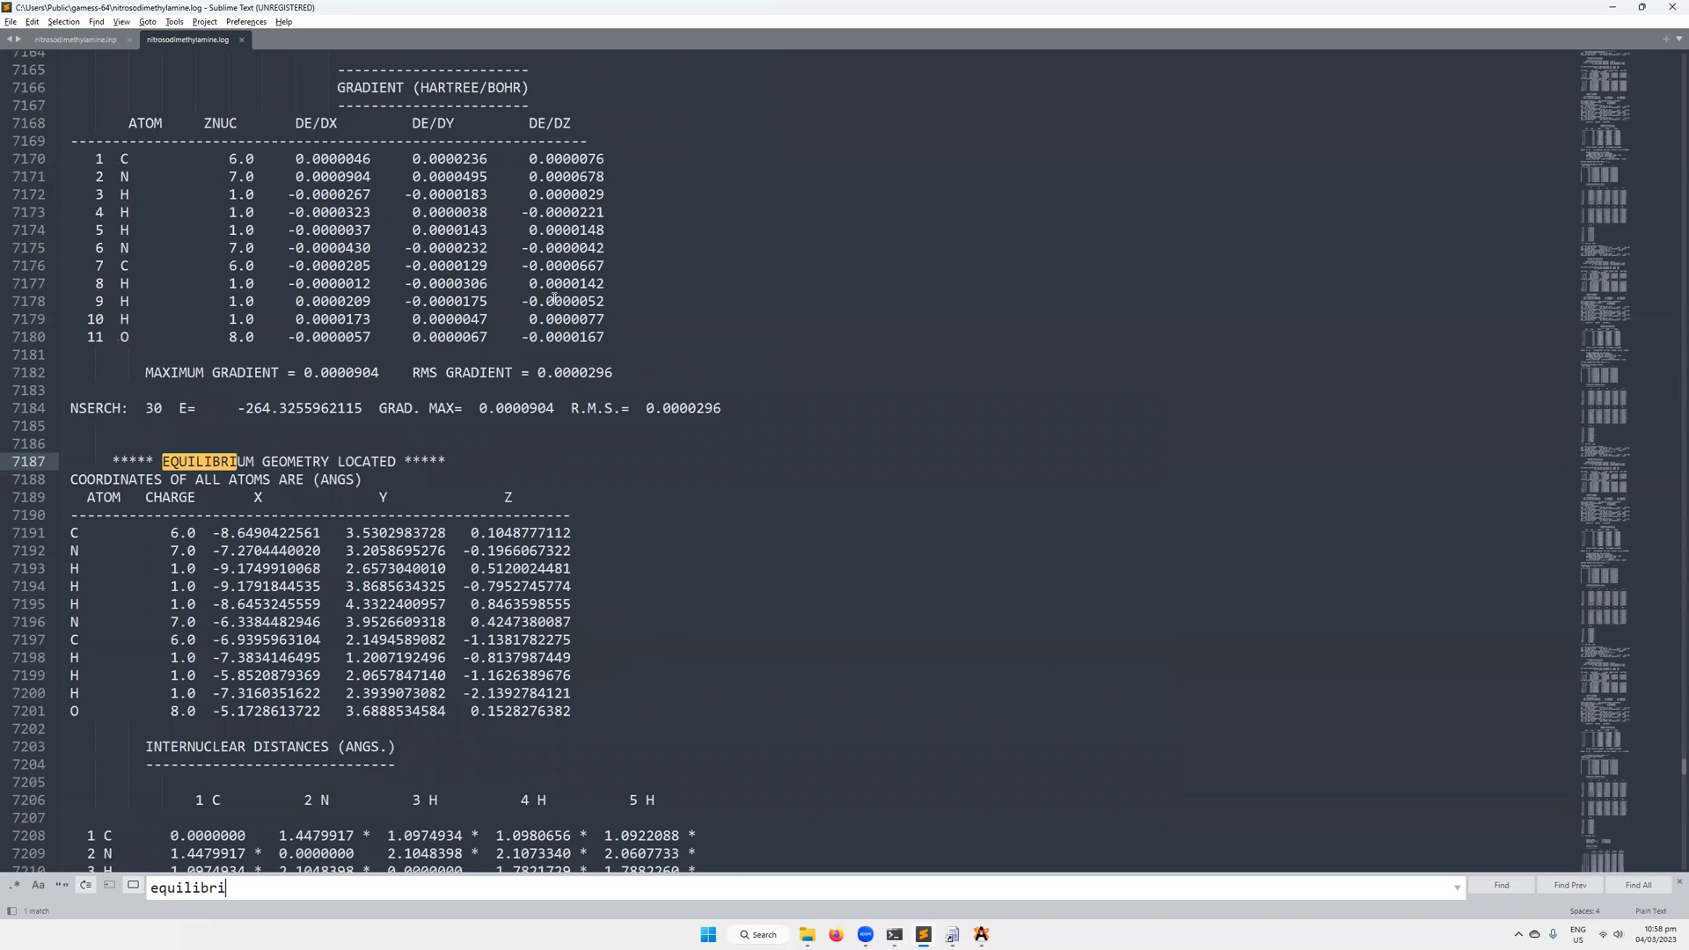
{"action": "key", "text": "BackSpace"}
{"action": "key", "text": "BackSpace"}
{"action": "key", "text": "BackSpace"}
{"action": "key", "text": "BackSpace"}
{"action": "key", "text": "BackSpace"}
{"action": "key", "text": "BackSpace"}
{"action": "key", "text": "BackSpace"}
{"action": "key", "text": "BackSpace"}
{"action": "key", "text": "BackSpace"}
{"action": "type", "text": "normally"}
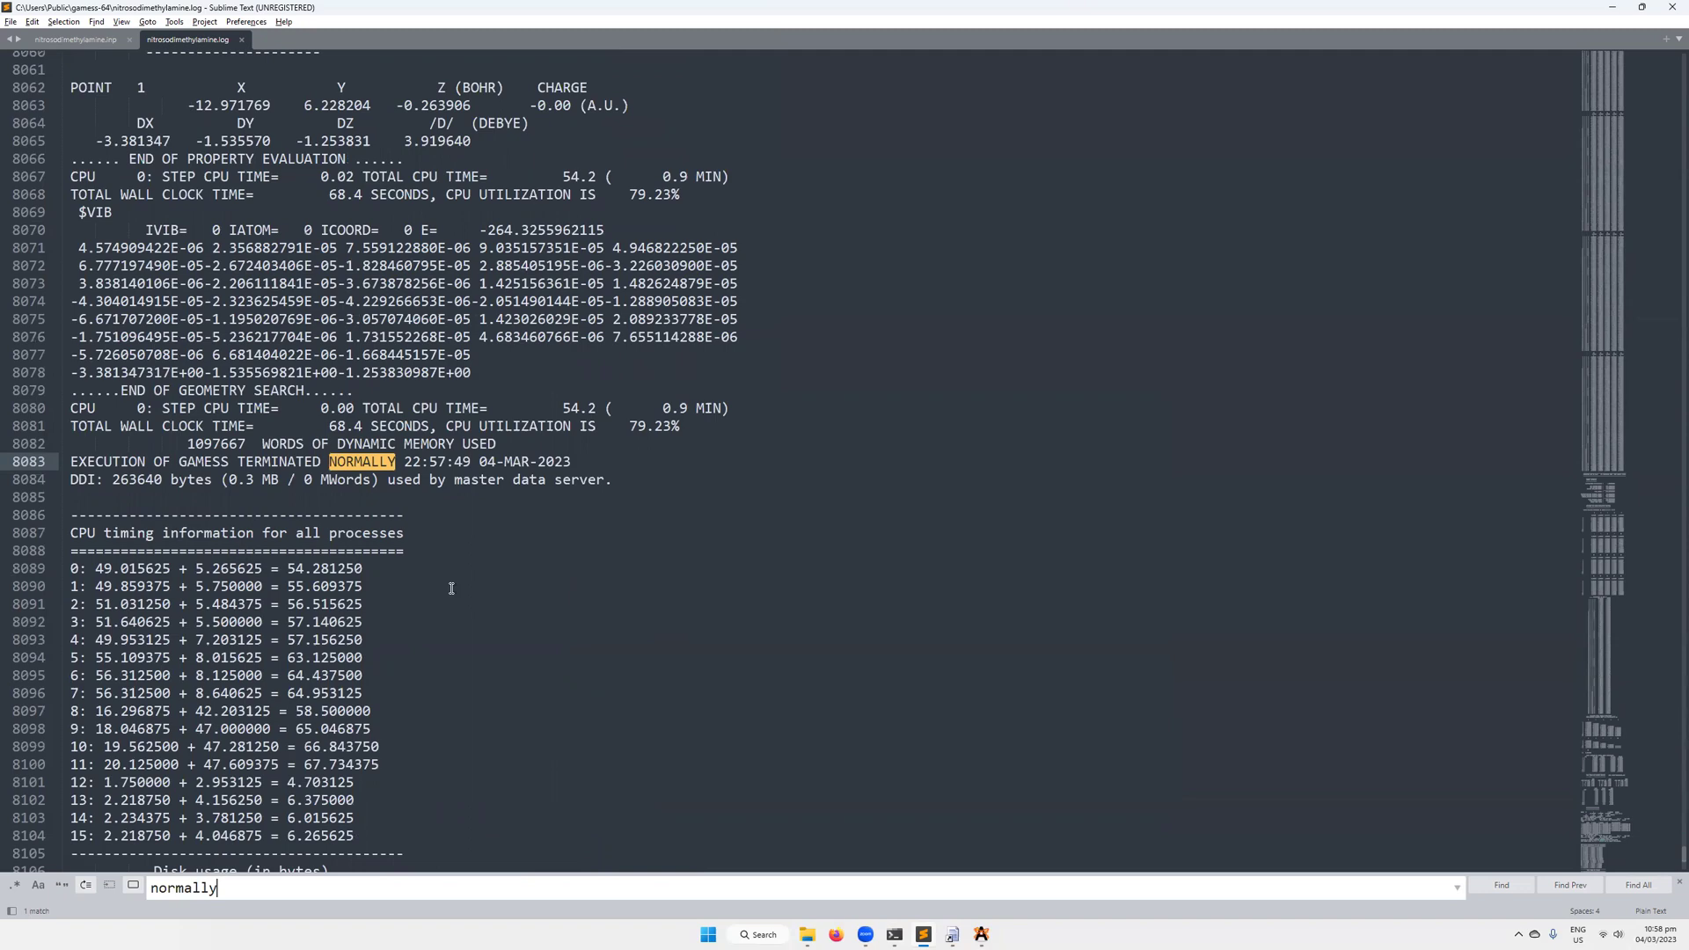
- Open nitrosodimethylamine.log in wxMacMolPlt via File > Open
{"action": "left_click", "coordinate": [954, 935]}
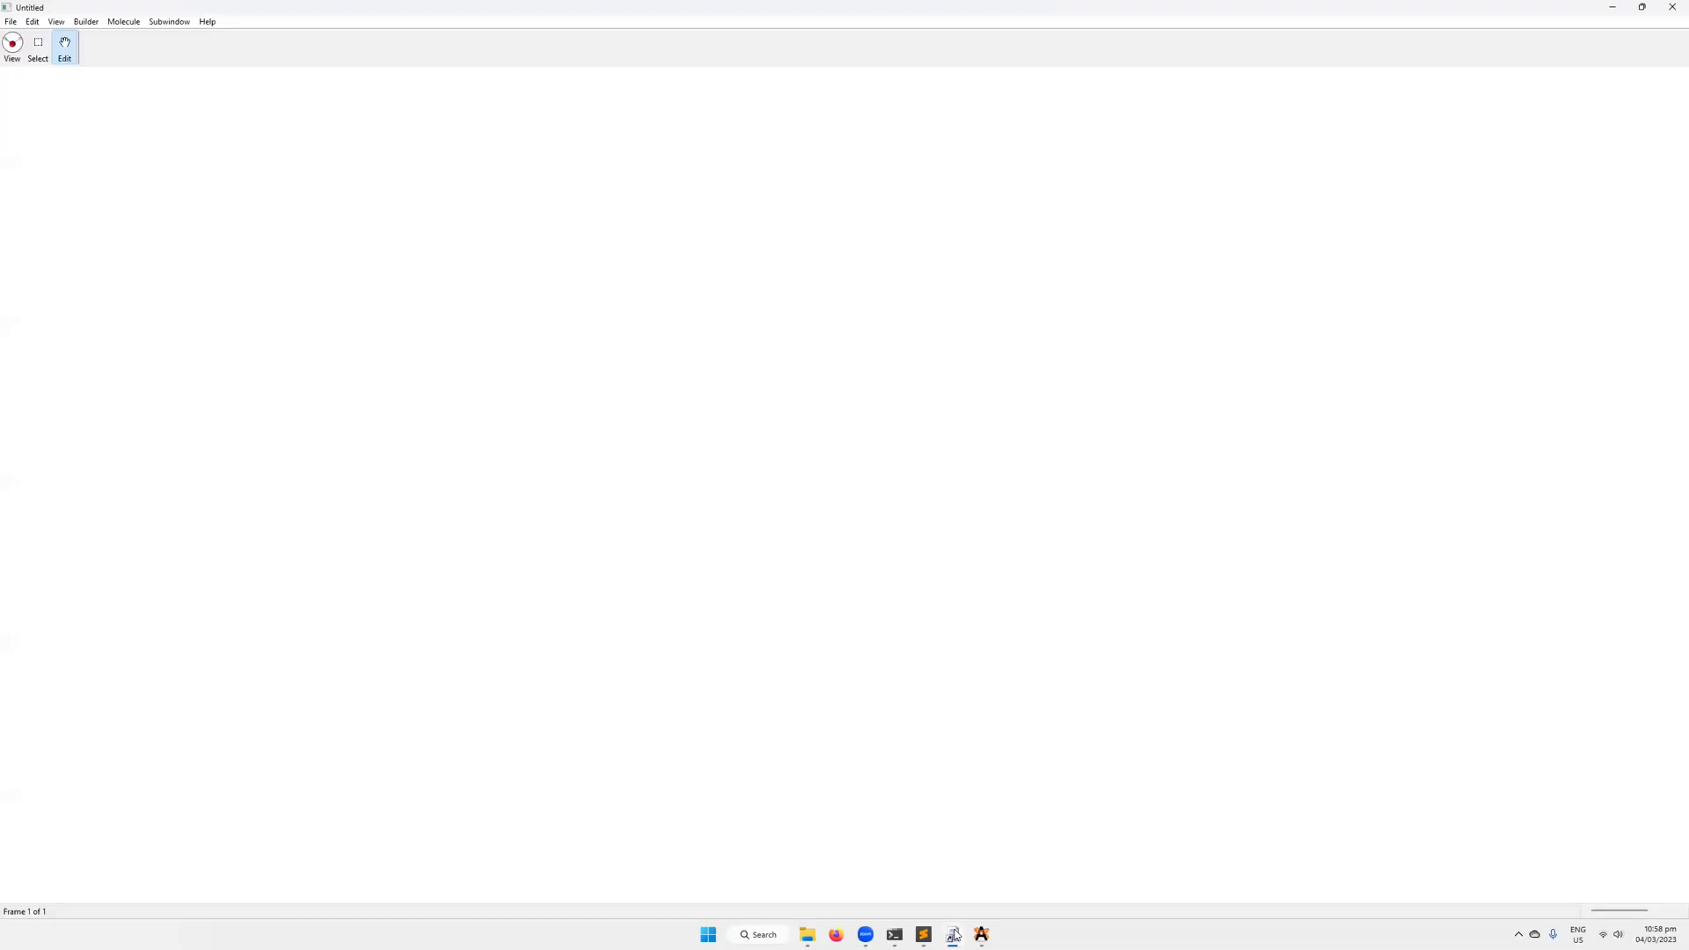
{"action": "left_click", "coordinate": [11, 21]}
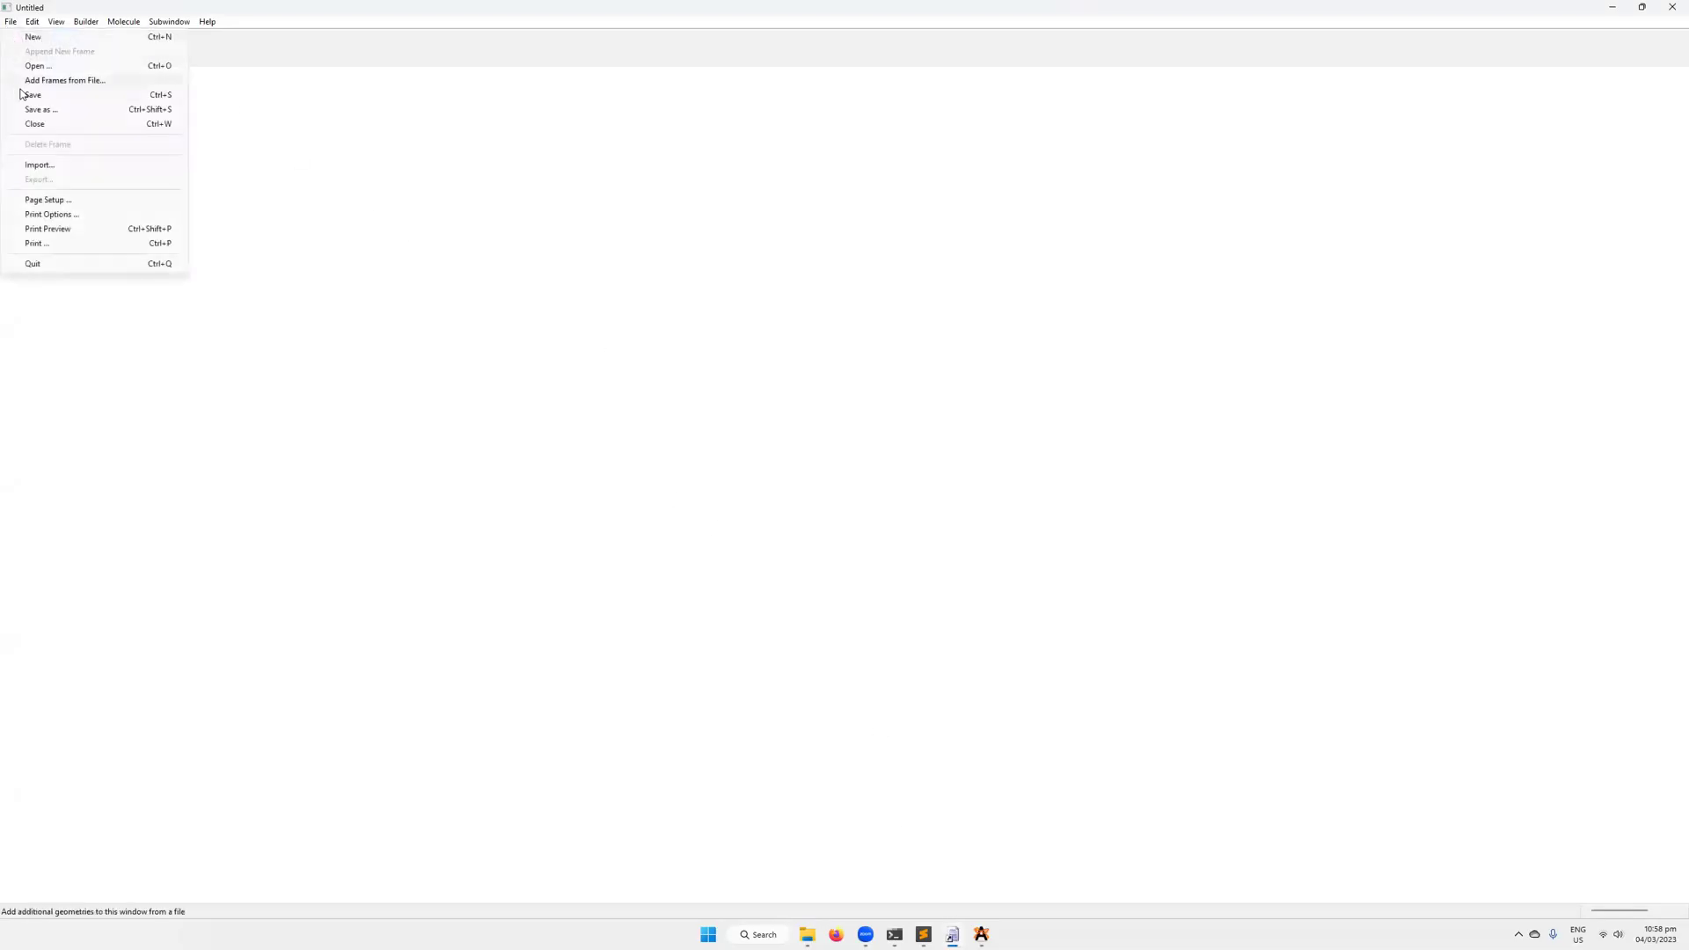
{"action": "left_click", "coordinate": [36, 72]}
{"action": "scroll", "coordinate": [251, 388], "scroll_direction": "down", "scroll_amount": 5}
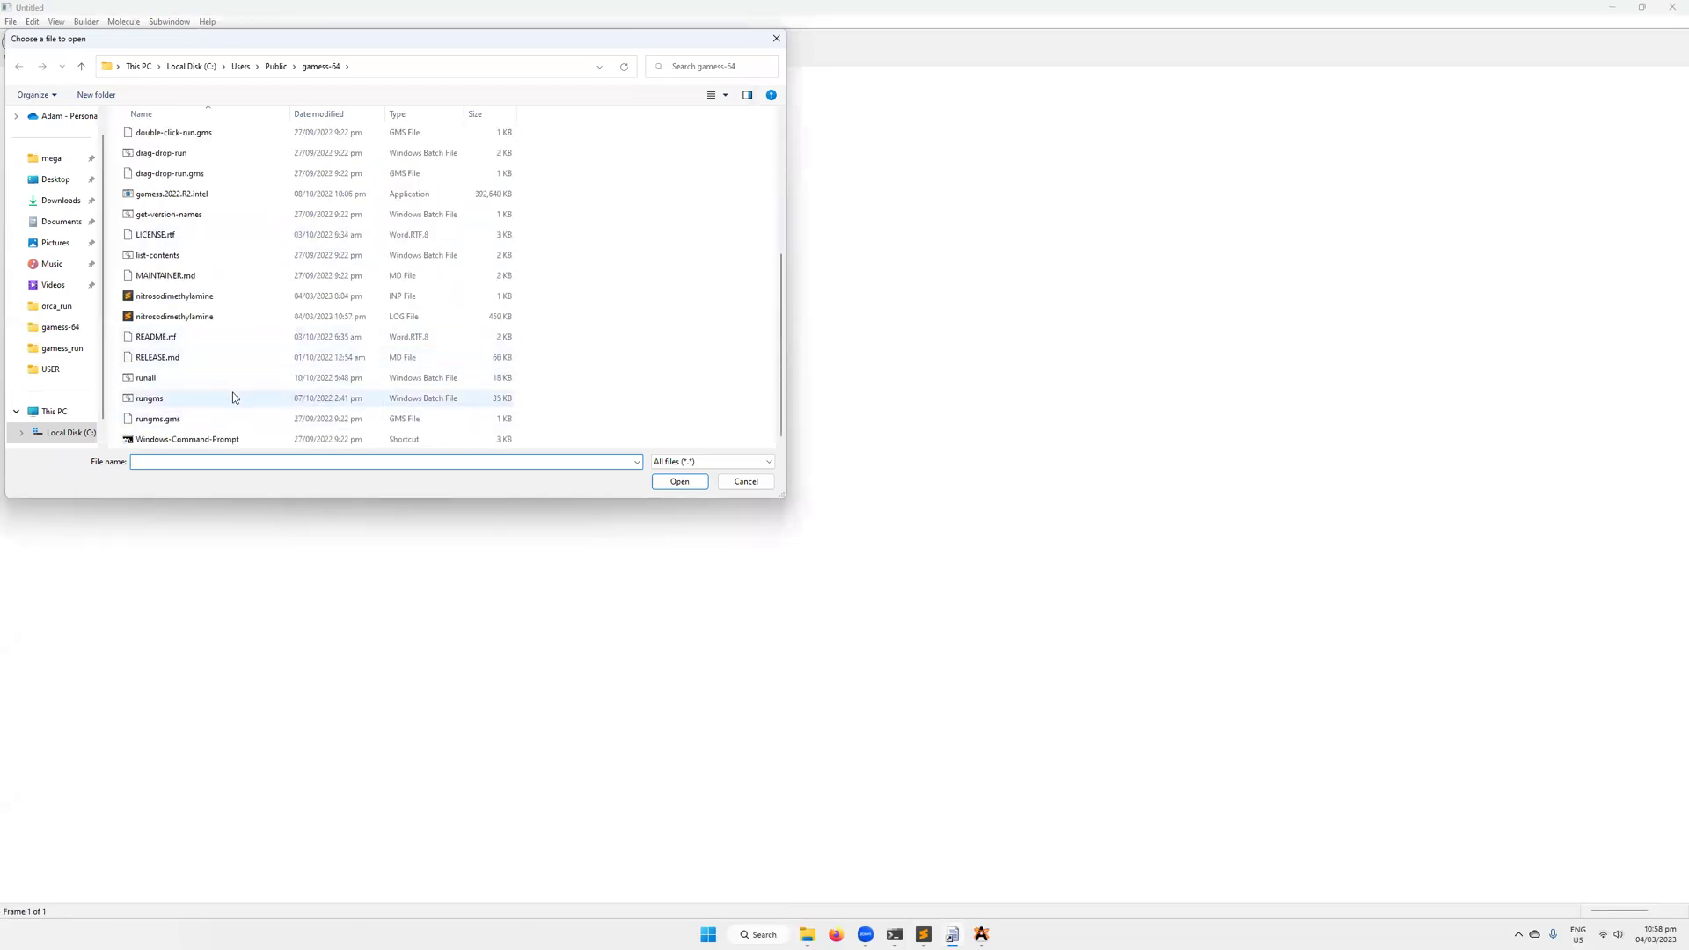
{"action": "scroll", "coordinate": [234, 387], "scroll_direction": "up", "scroll_amount": 1}
{"action": "double_click", "coordinate": [225, 377]}
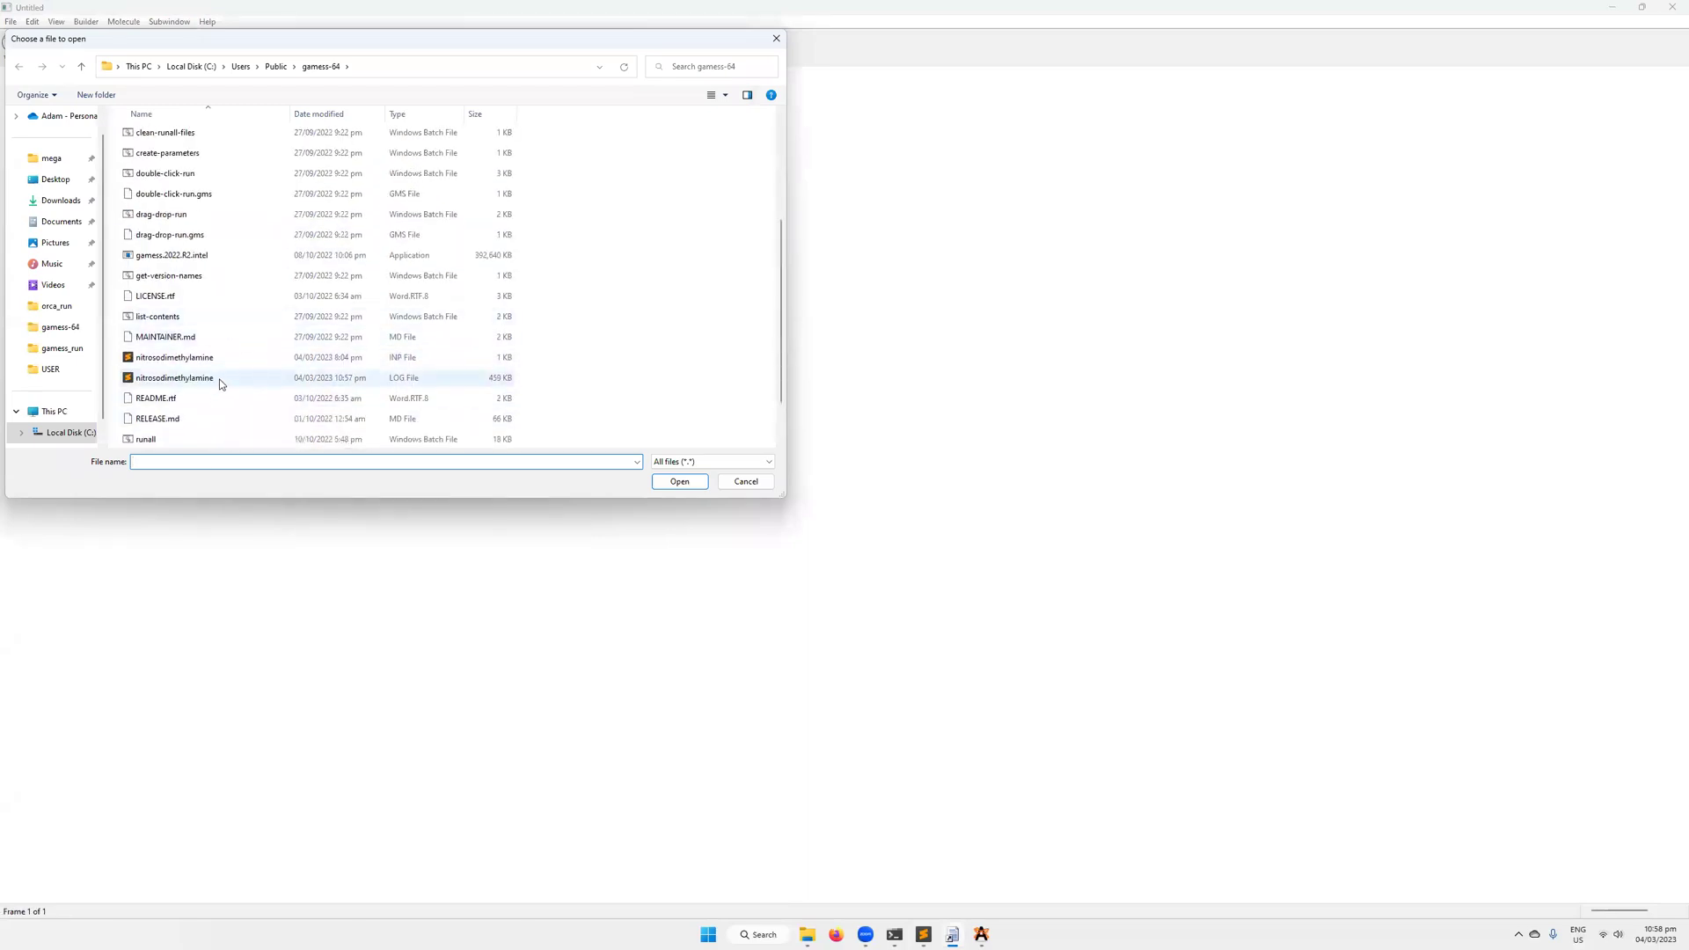
- Maximise the window, zoom out and play the optimisation to frame 31 of 31
{"action": "left_click", "coordinate": [254, 30]}
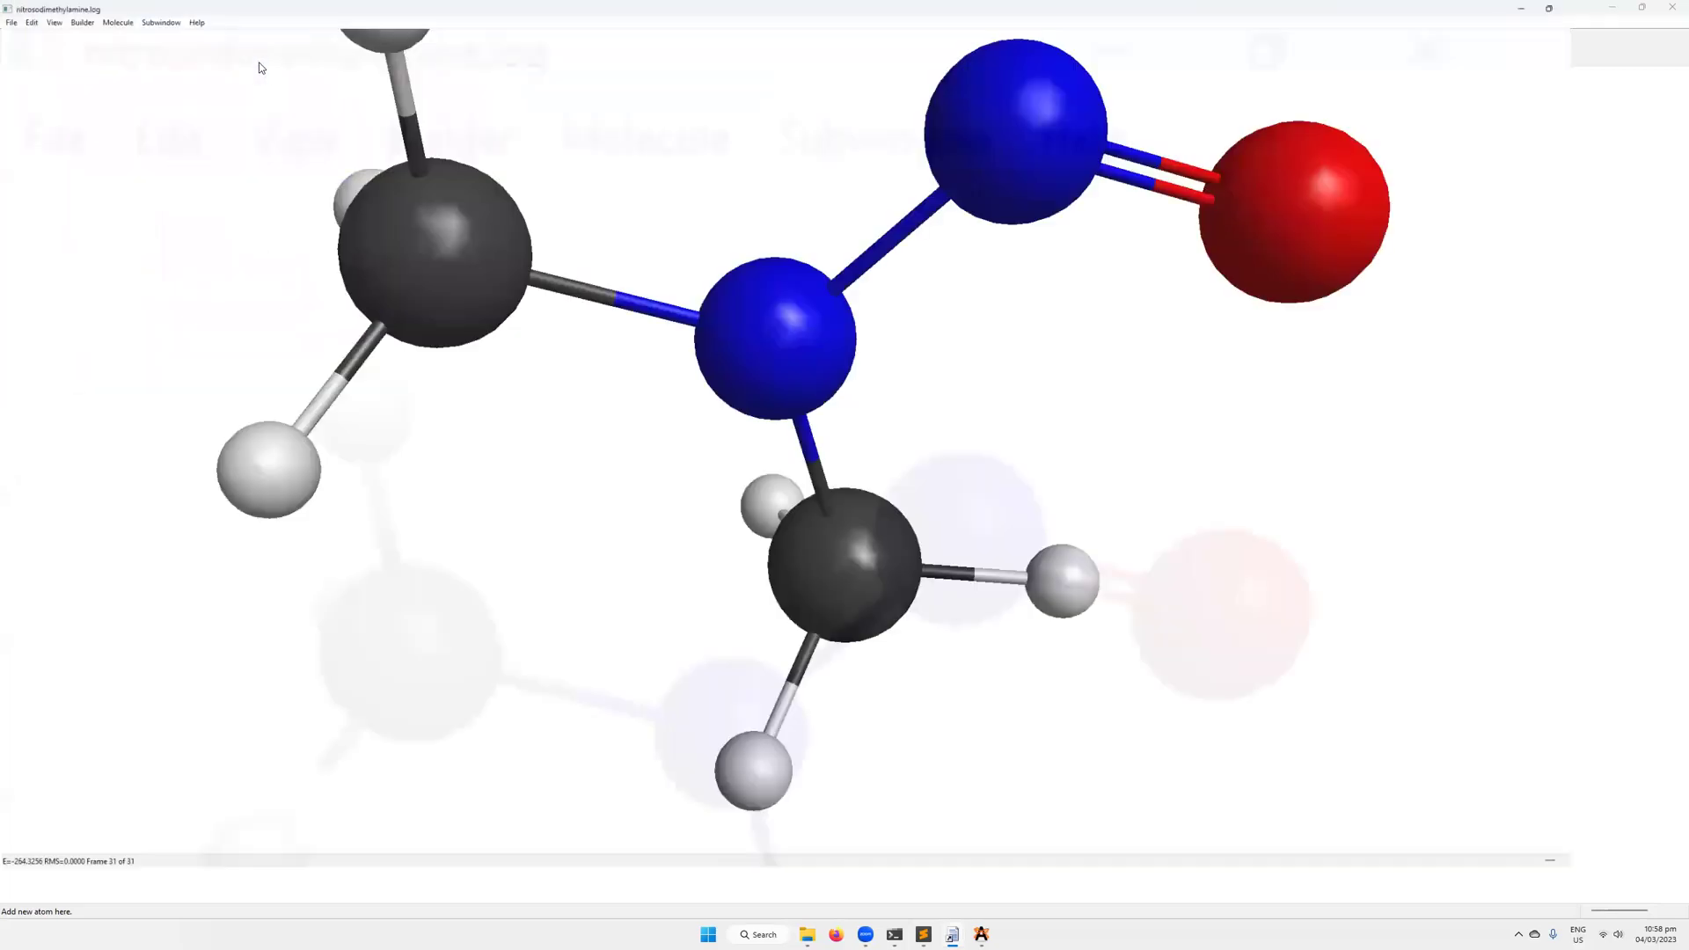
{"action": "scroll", "coordinate": [631, 587], "scroll_direction": "down", "scroll_amount": 5}
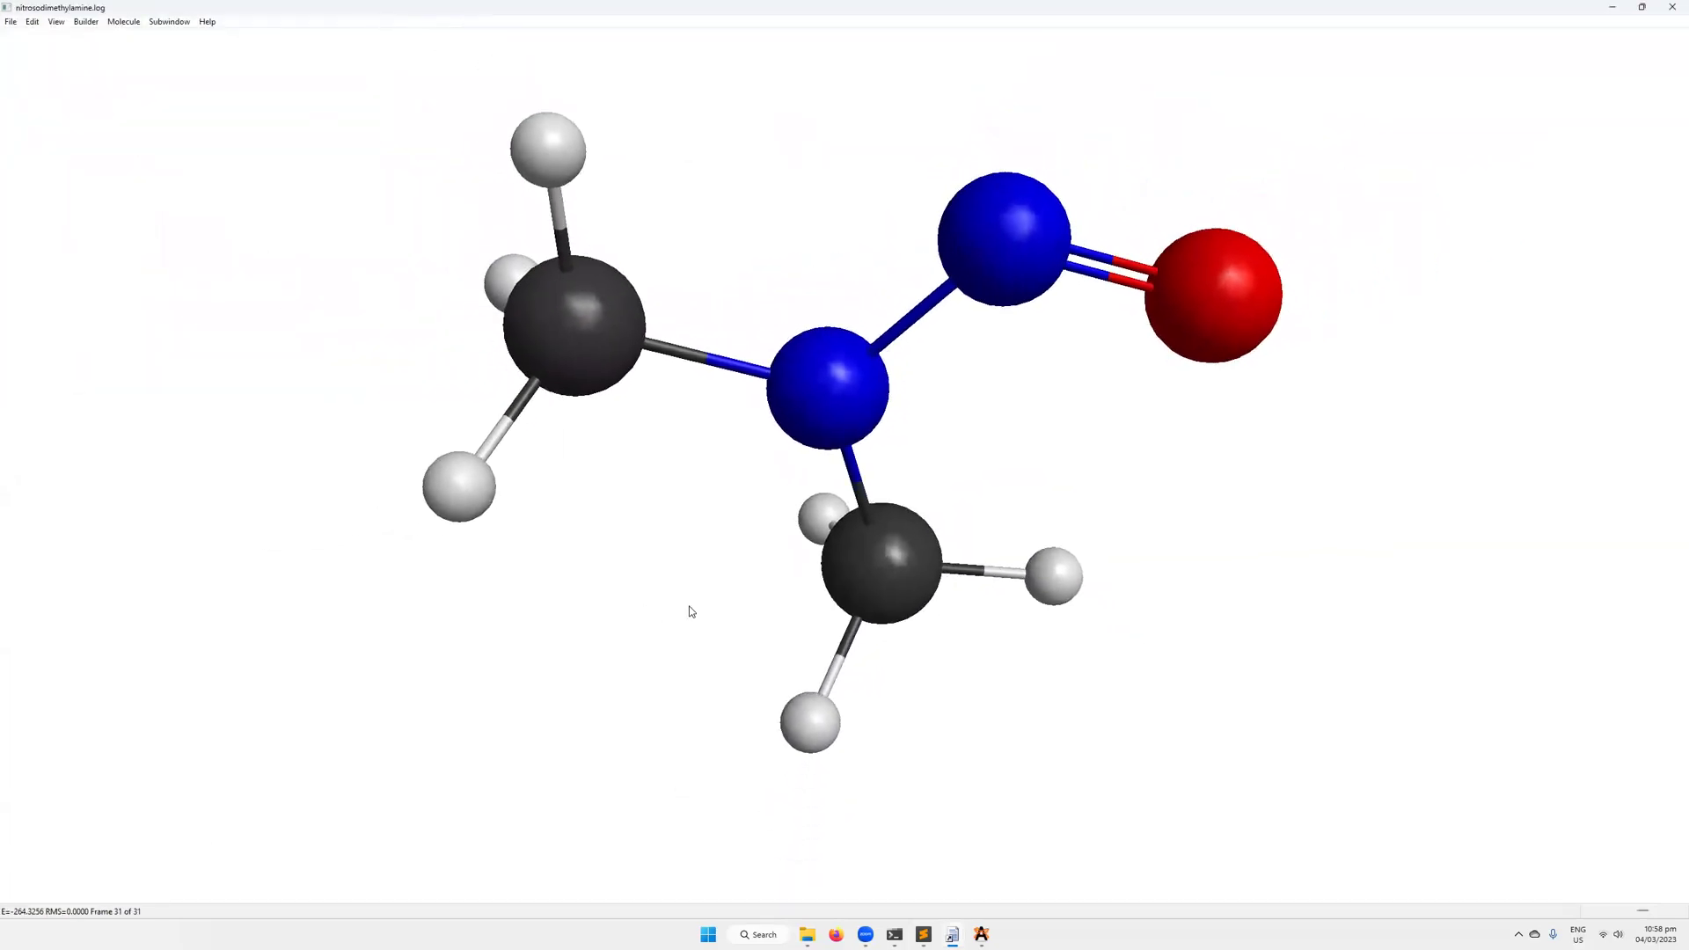
{"action": "scroll", "coordinate": [693, 617], "scroll_direction": "down", "scroll_amount": 2}
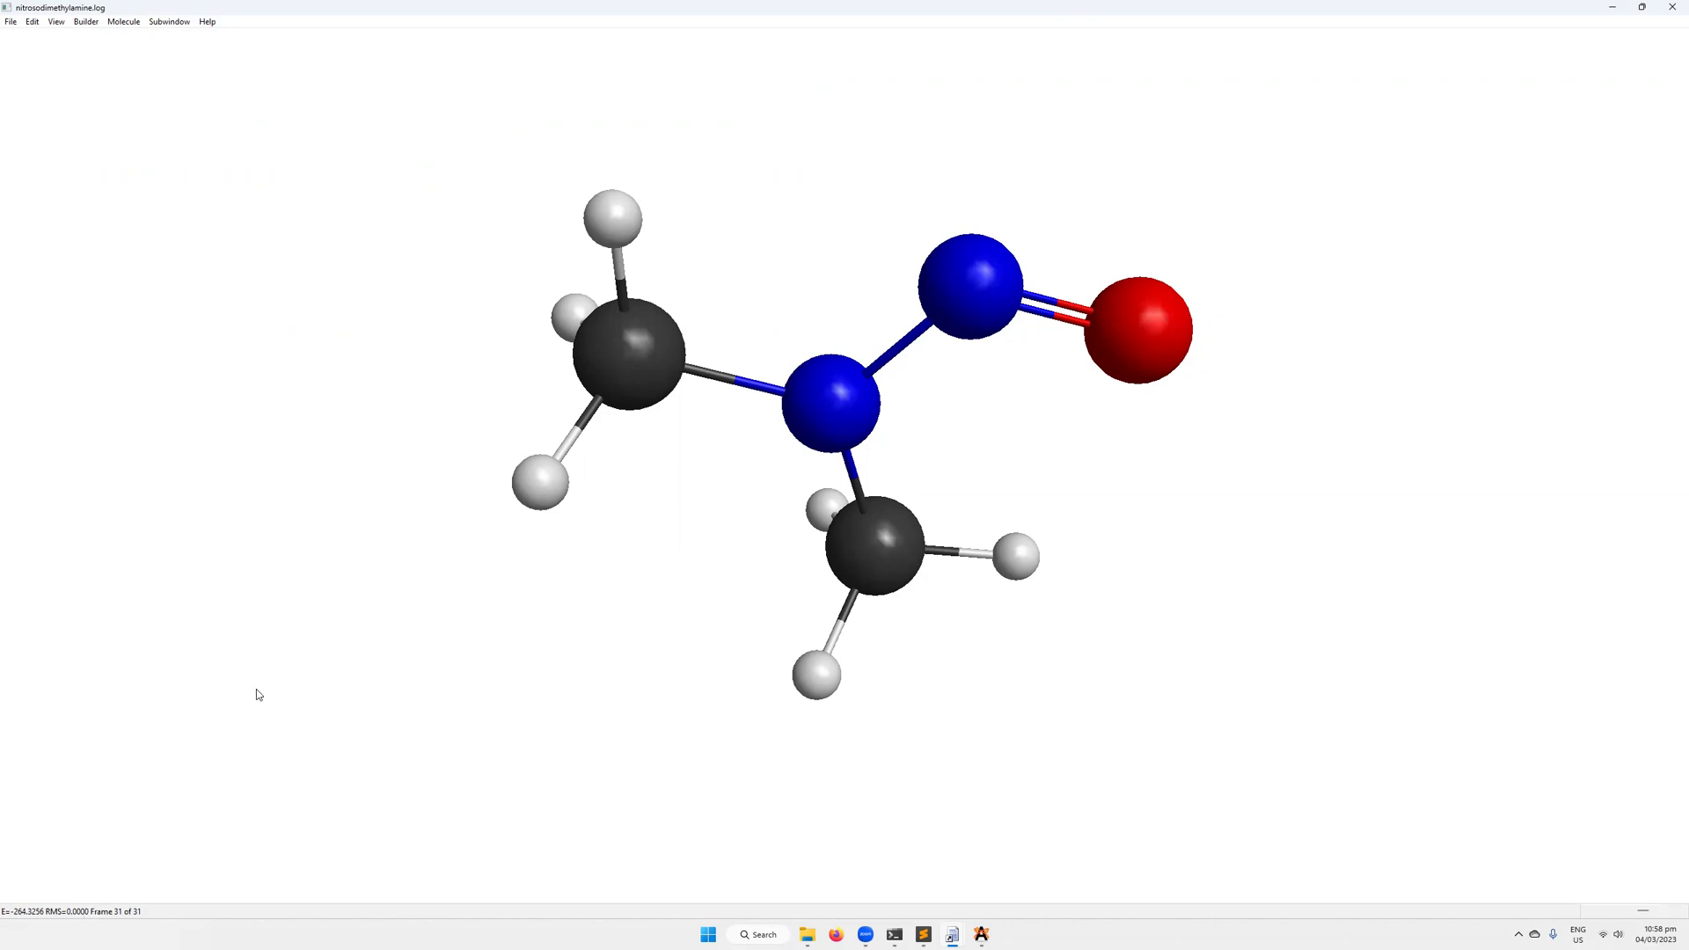
{"action": "key", "text": "space"}
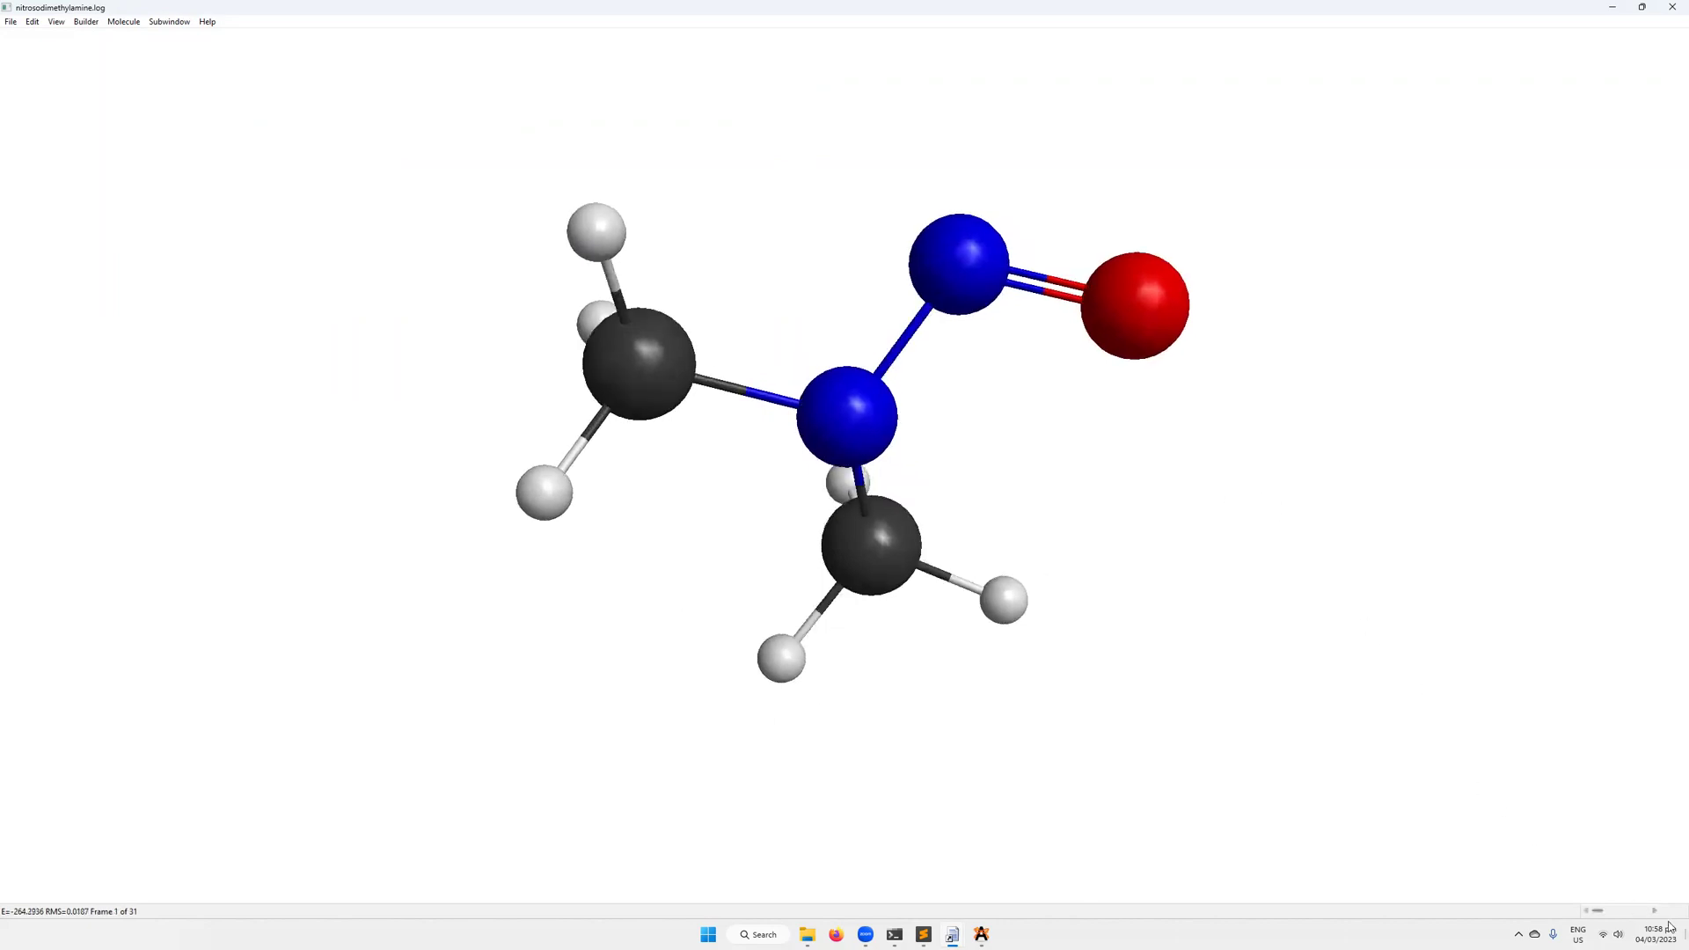
{"action": "left_click_drag", "start_coordinate": [1598, 912], "coordinate": [1660, 886]}
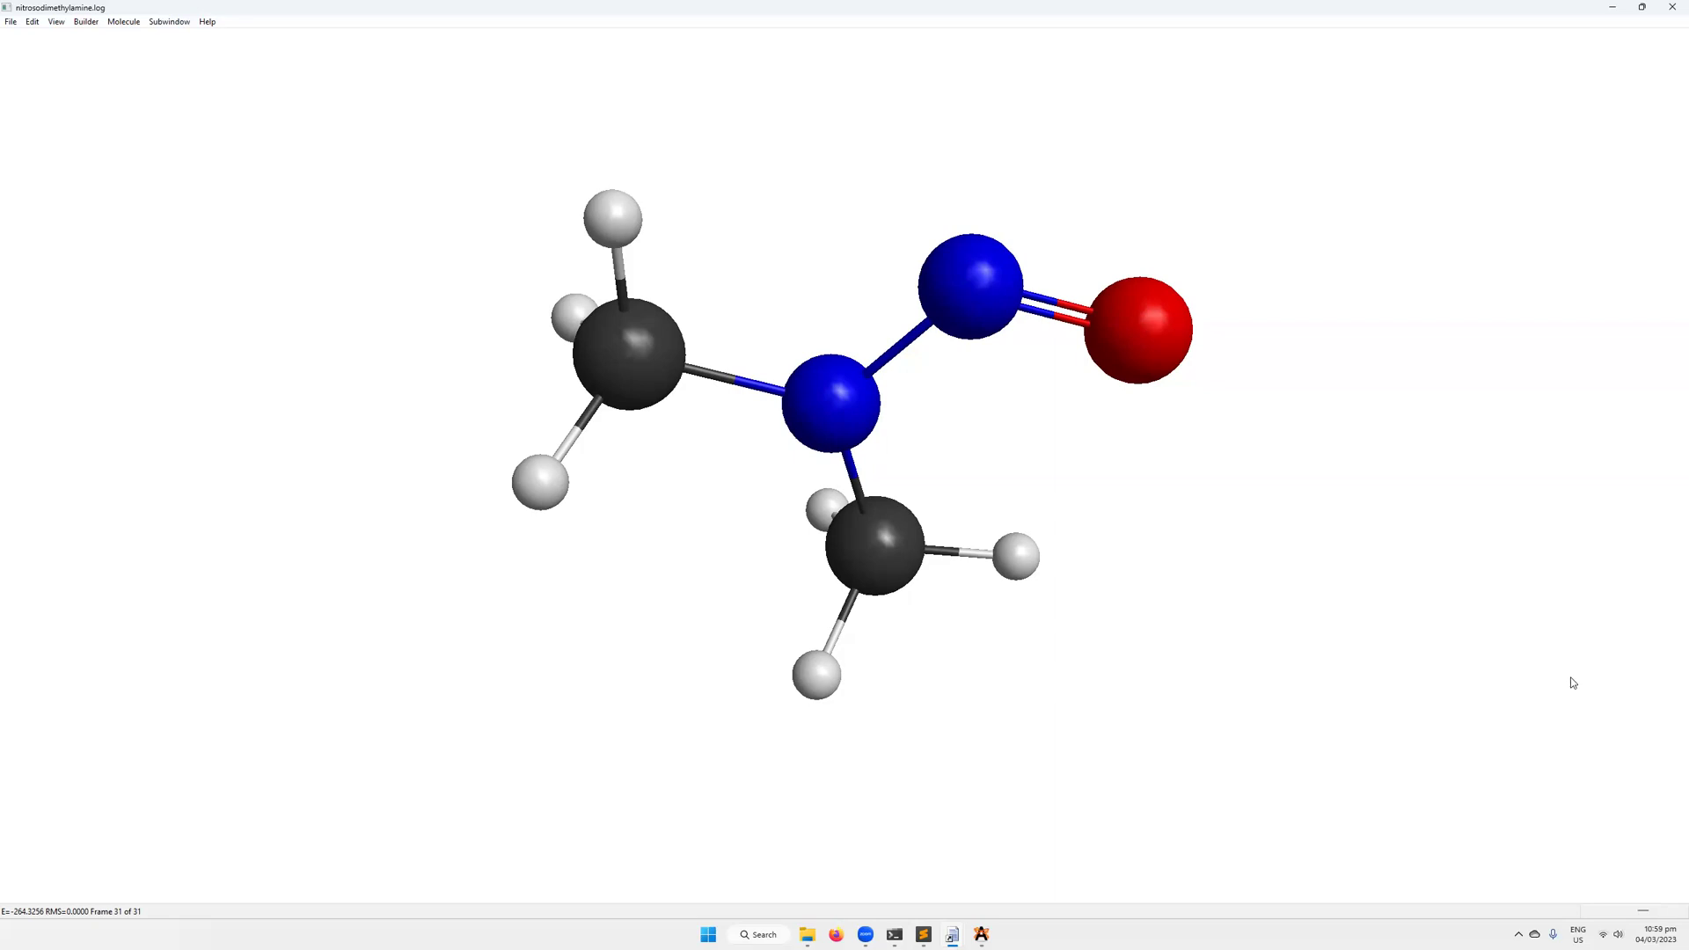
- View the optimisation energy plot widened, then bring the nitrosodimethylamine molecule view back in front
{"action": "left_click", "coordinate": [164, 24]}
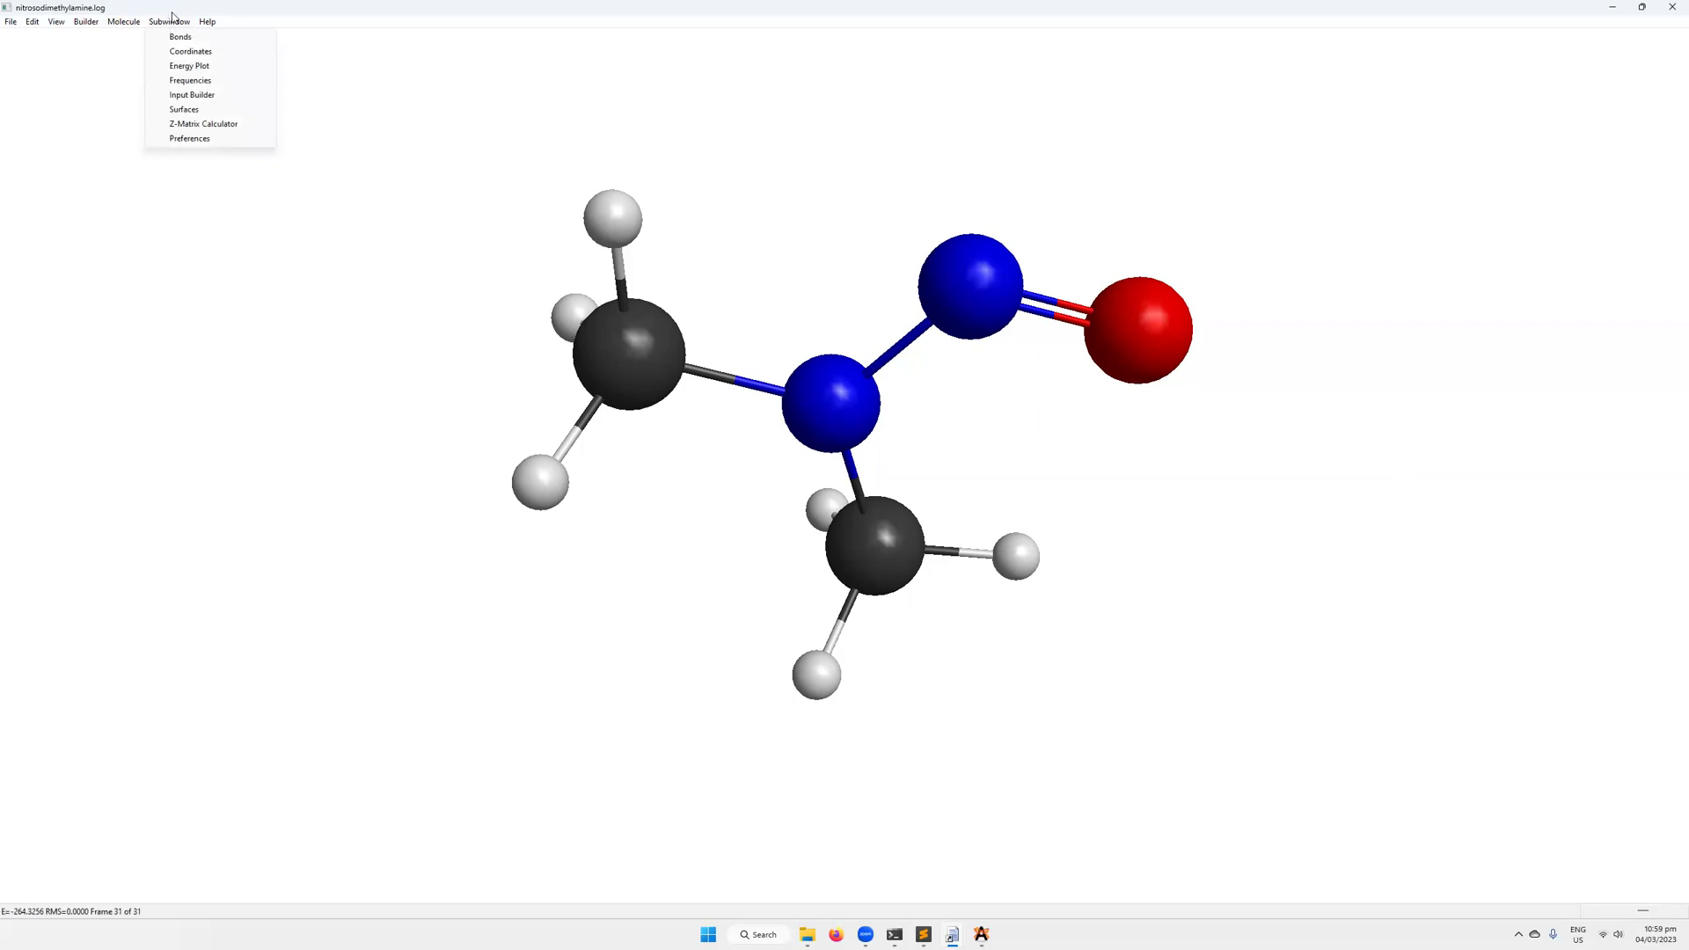
{"action": "left_click", "coordinate": [176, 66]}
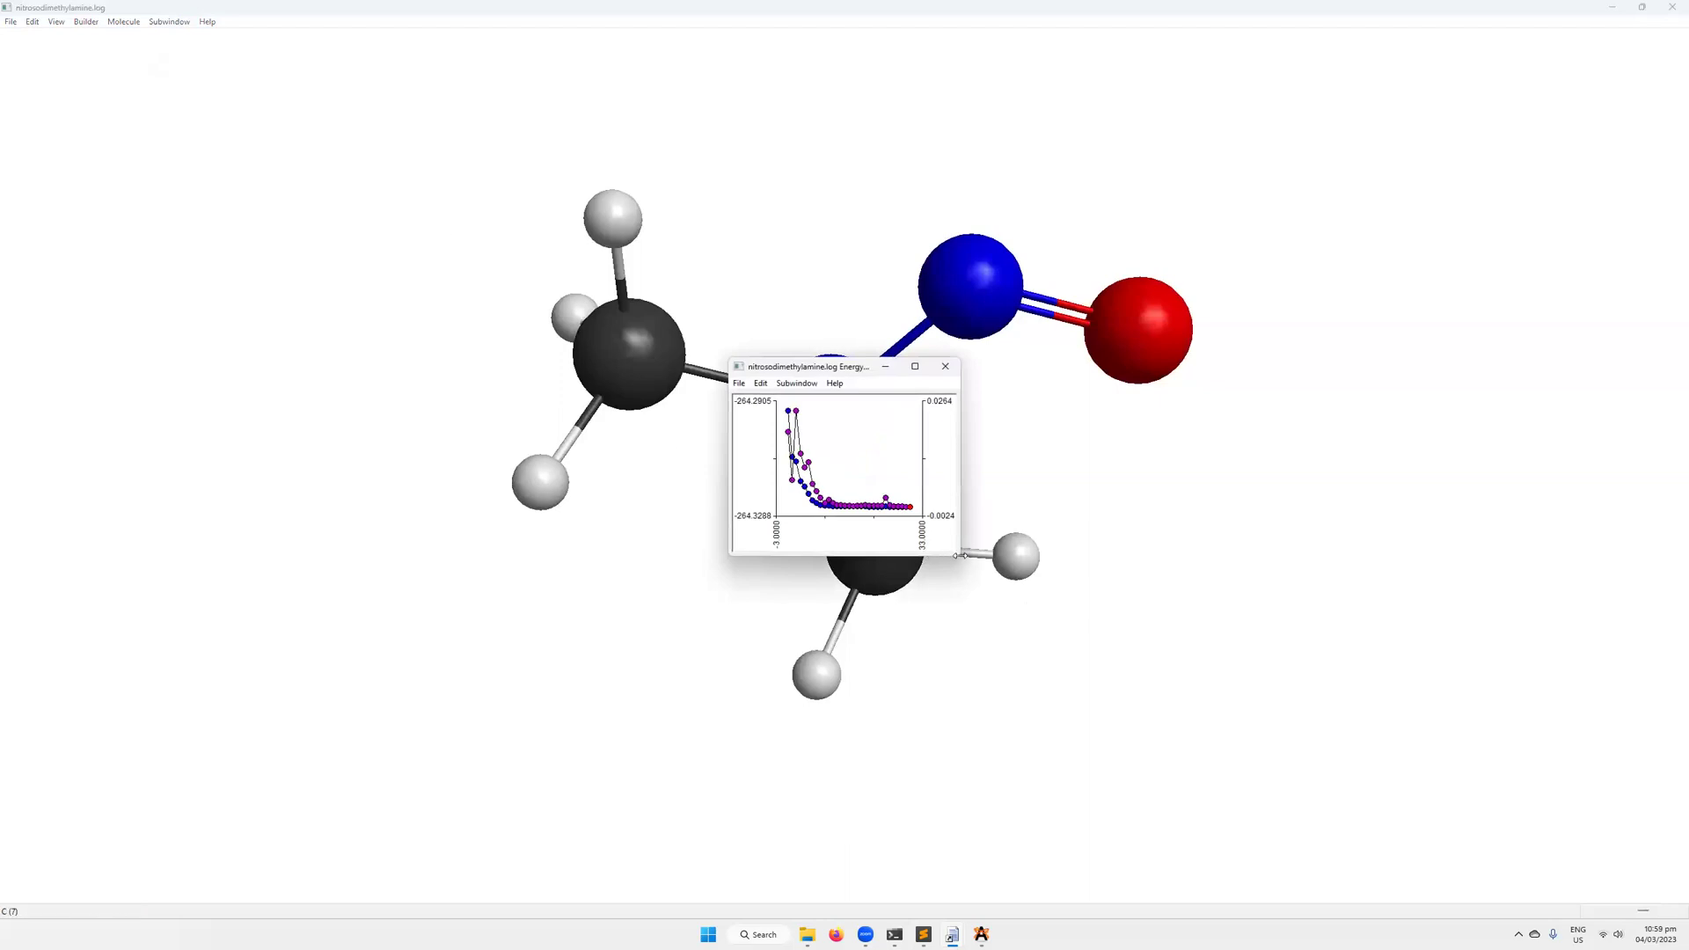
{"action": "left_click_drag", "start_coordinate": [959, 555], "coordinate": [1115, 569]}
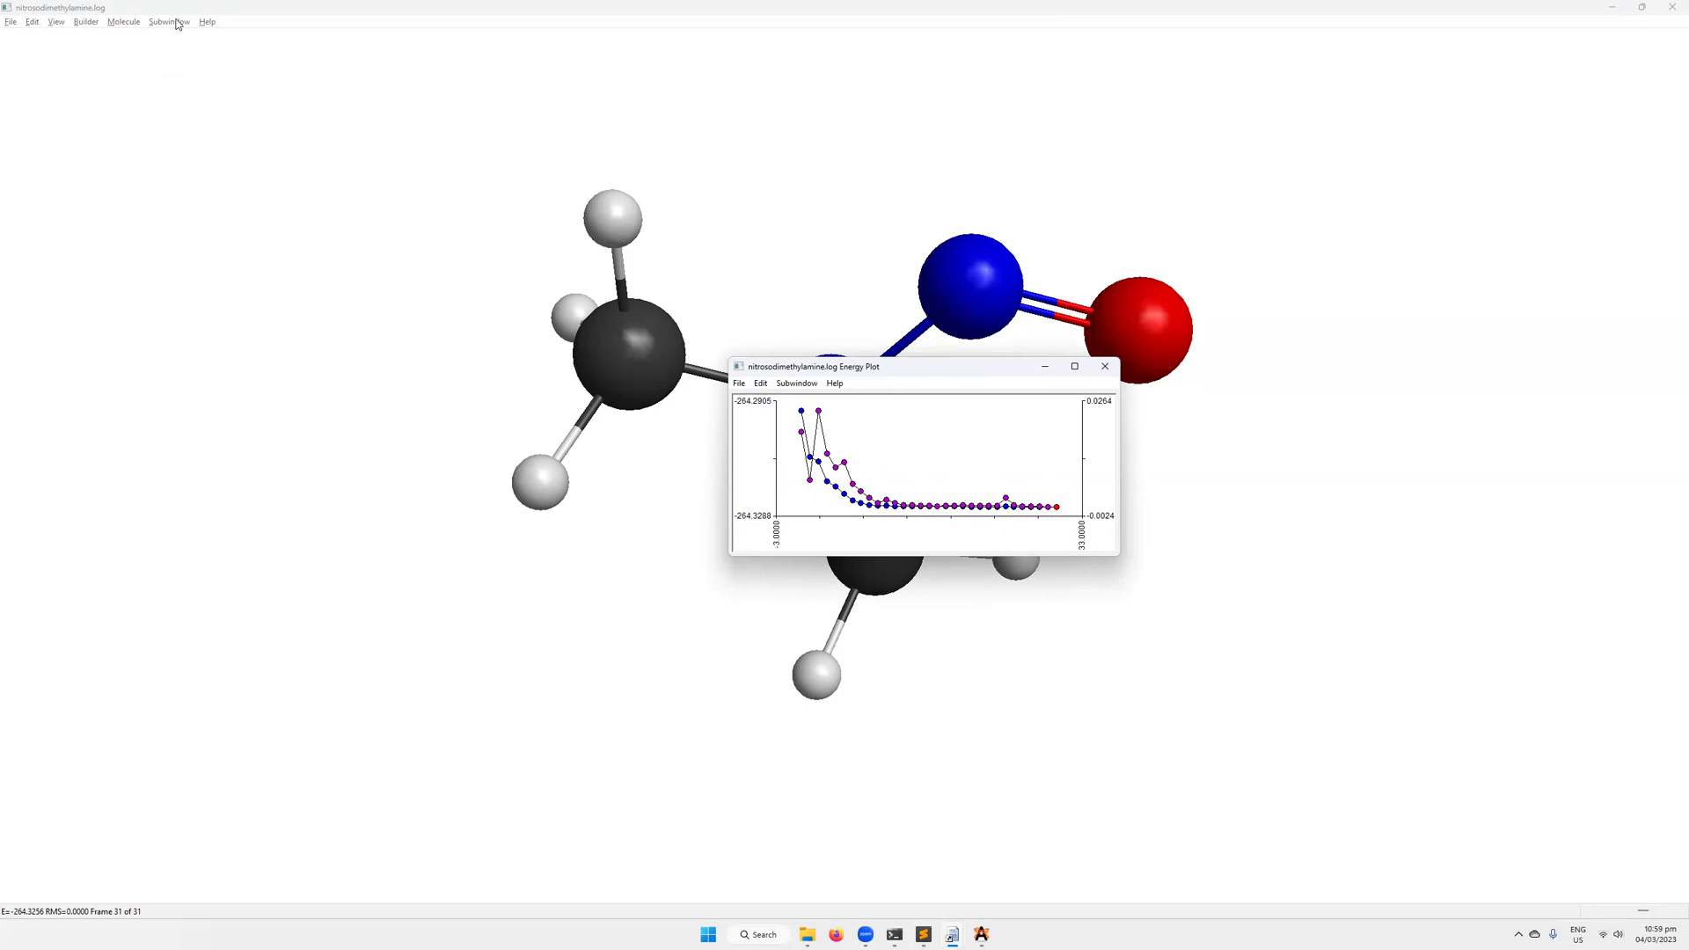
{"action": "left_click", "coordinate": [227, 222]}
- Add a new 3D Orbital surface and move the Surfaces window aside
{"action": "scroll", "coordinate": [577, 514], "scroll_direction": "down", "scroll_amount": 8}
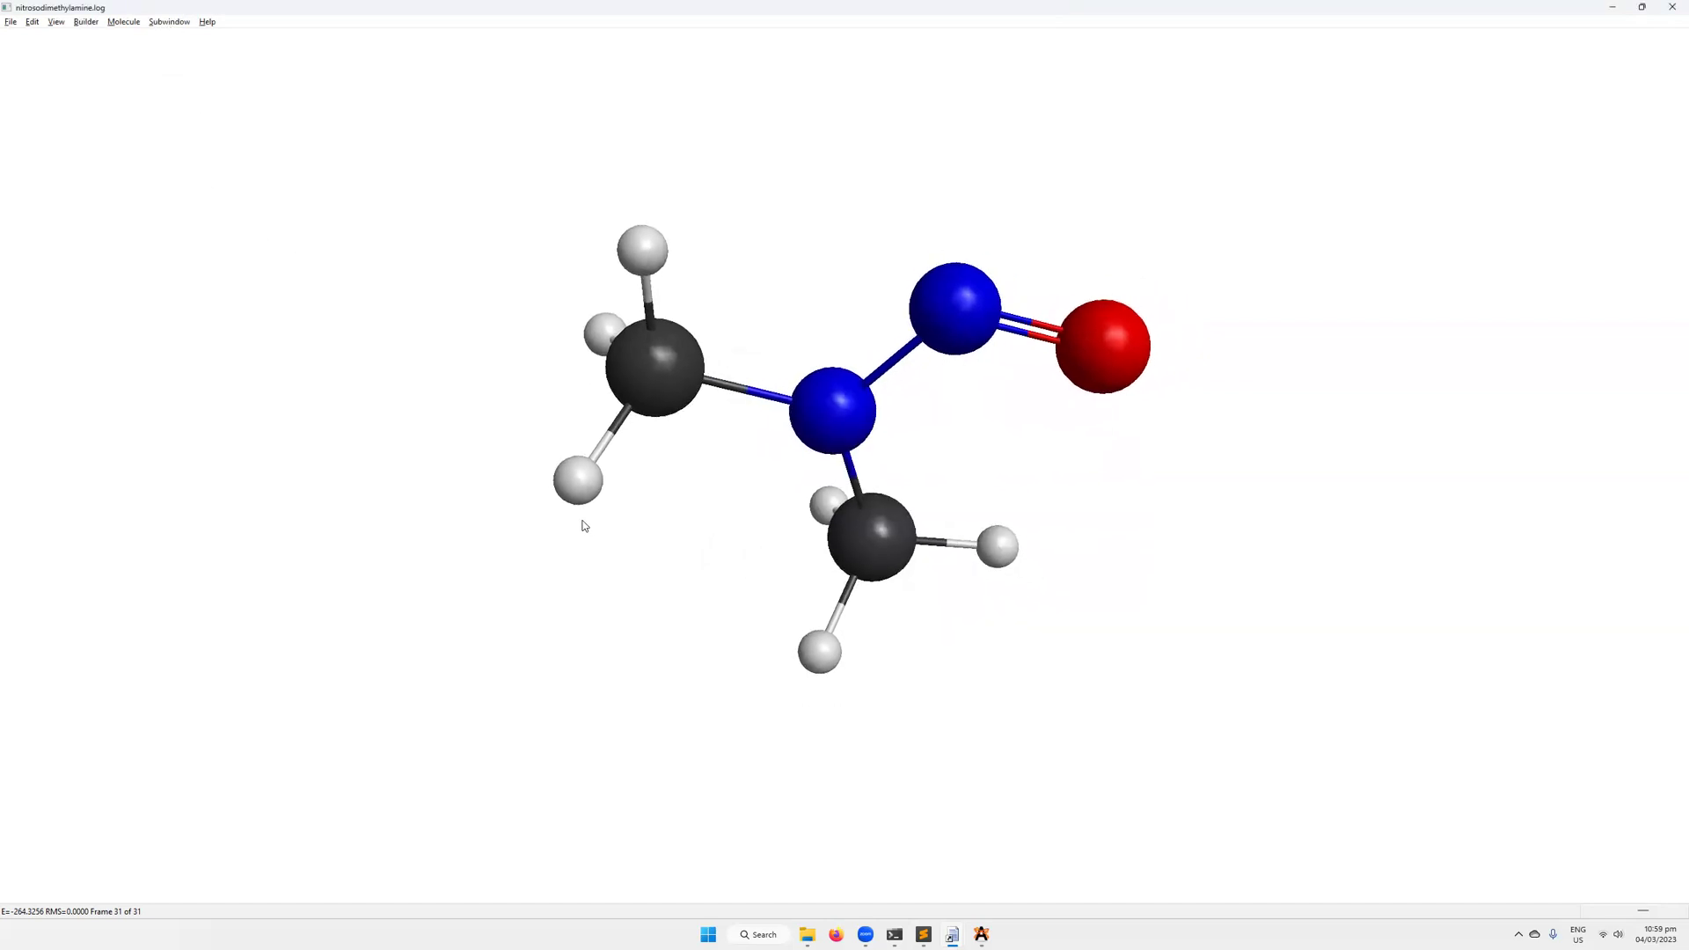
{"action": "scroll", "coordinate": [579, 513], "scroll_direction": "down", "scroll_amount": 1}
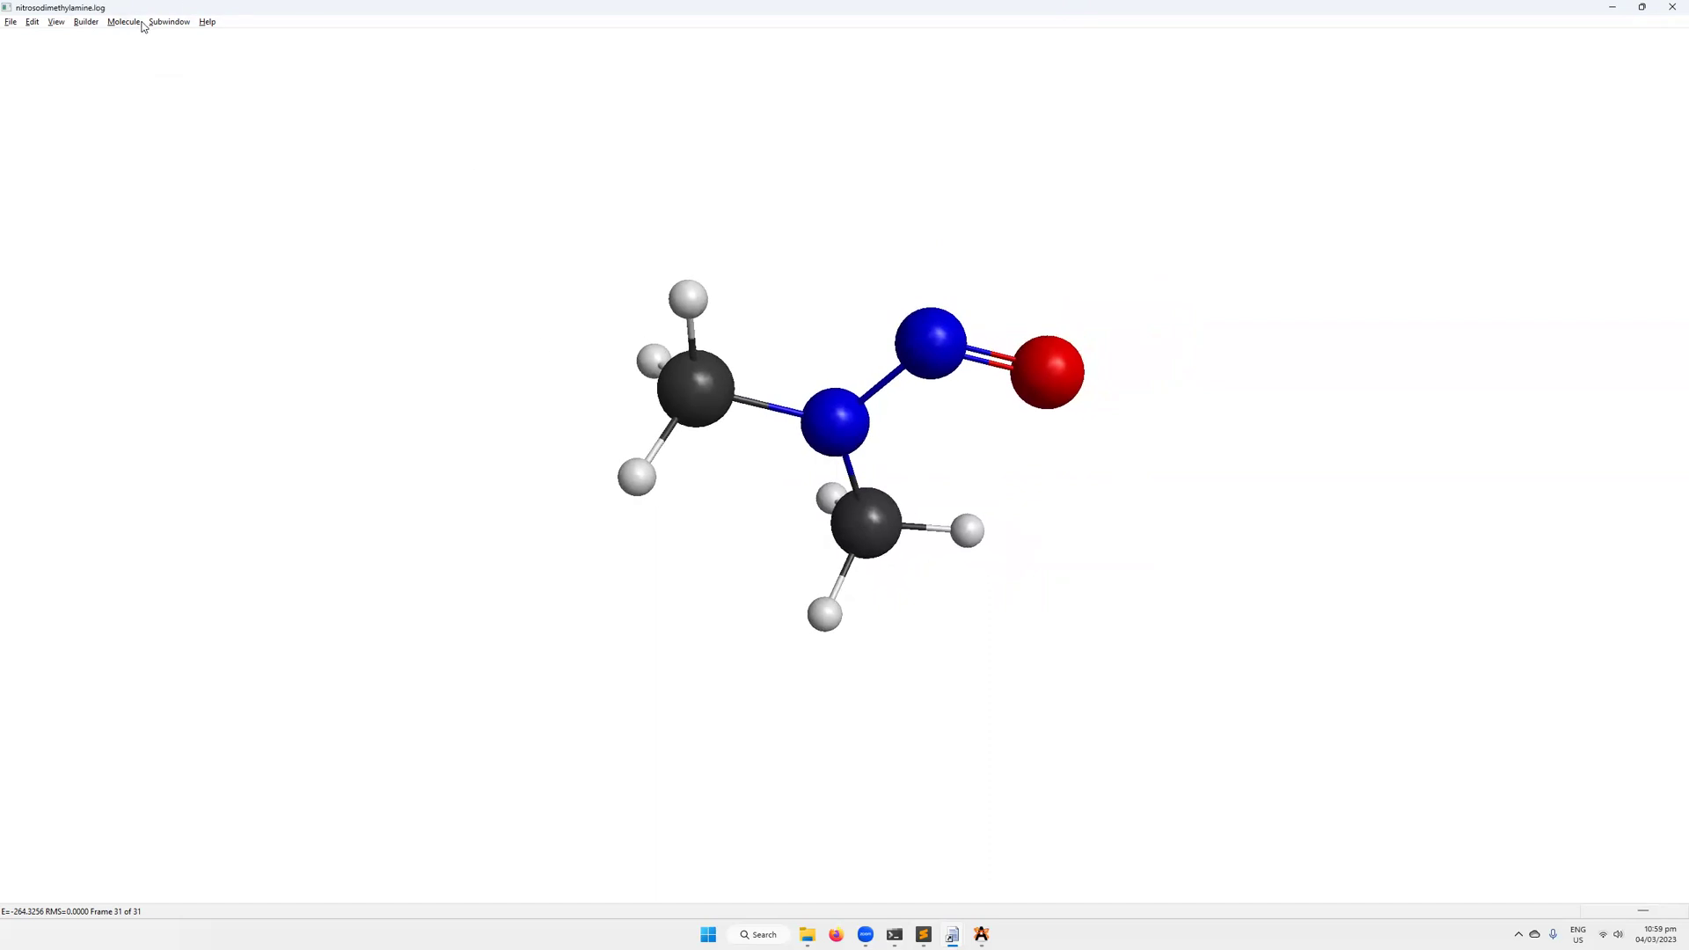
{"action": "left_click", "coordinate": [167, 21]}
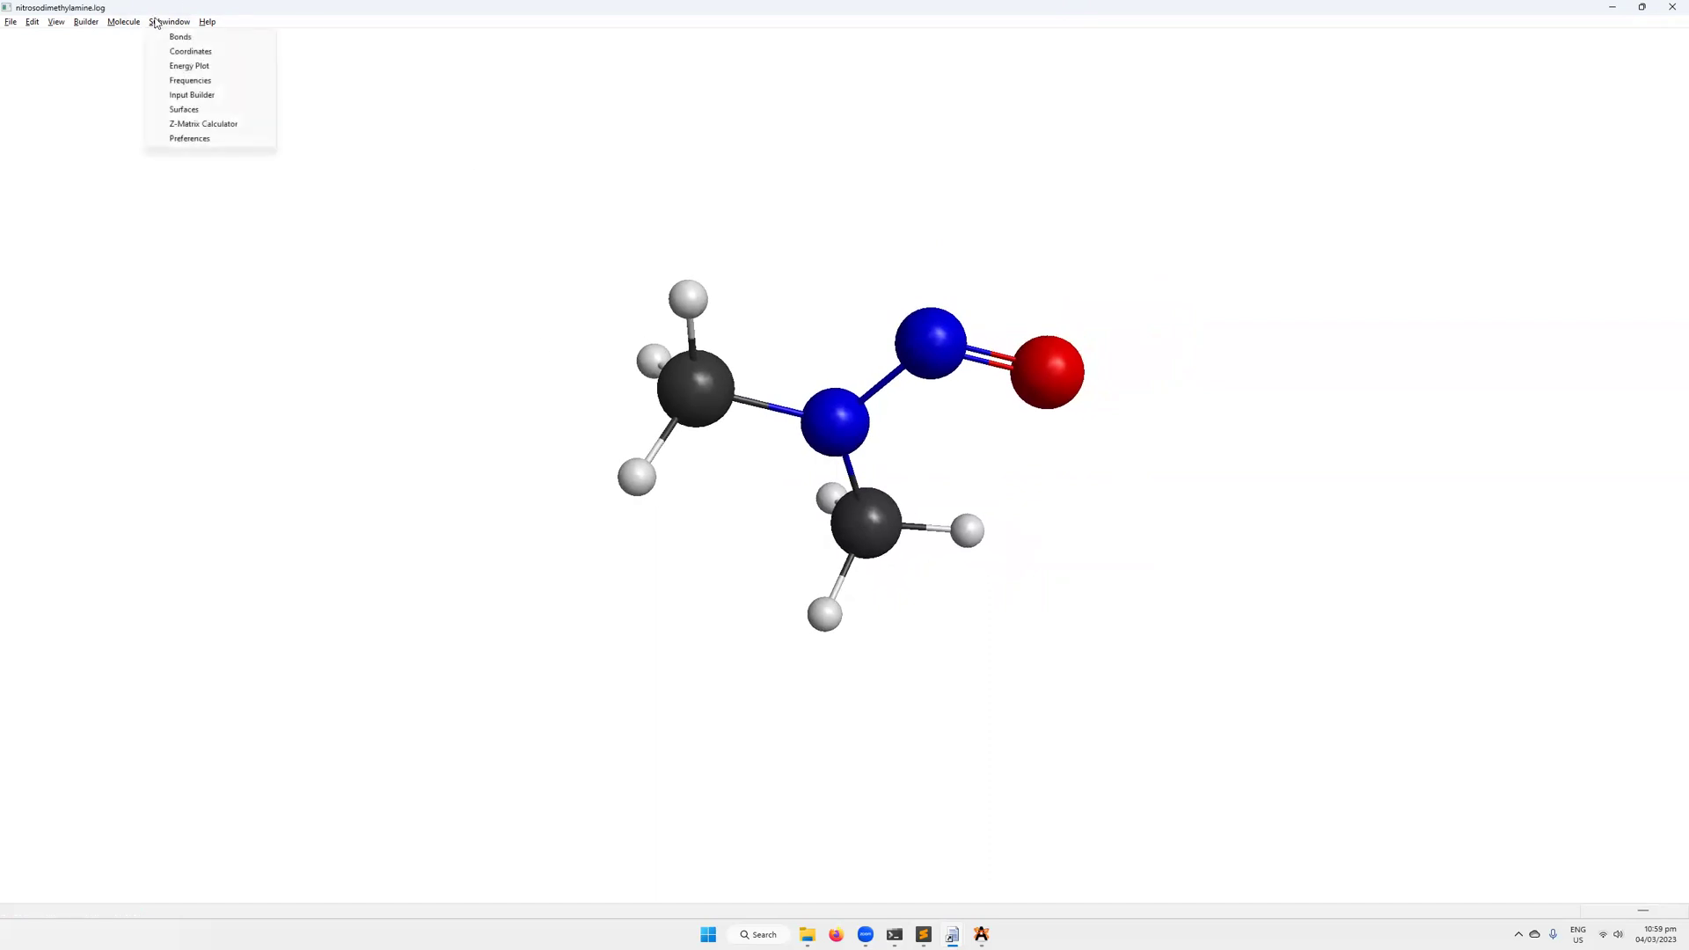
{"action": "left_click", "coordinate": [196, 112]}
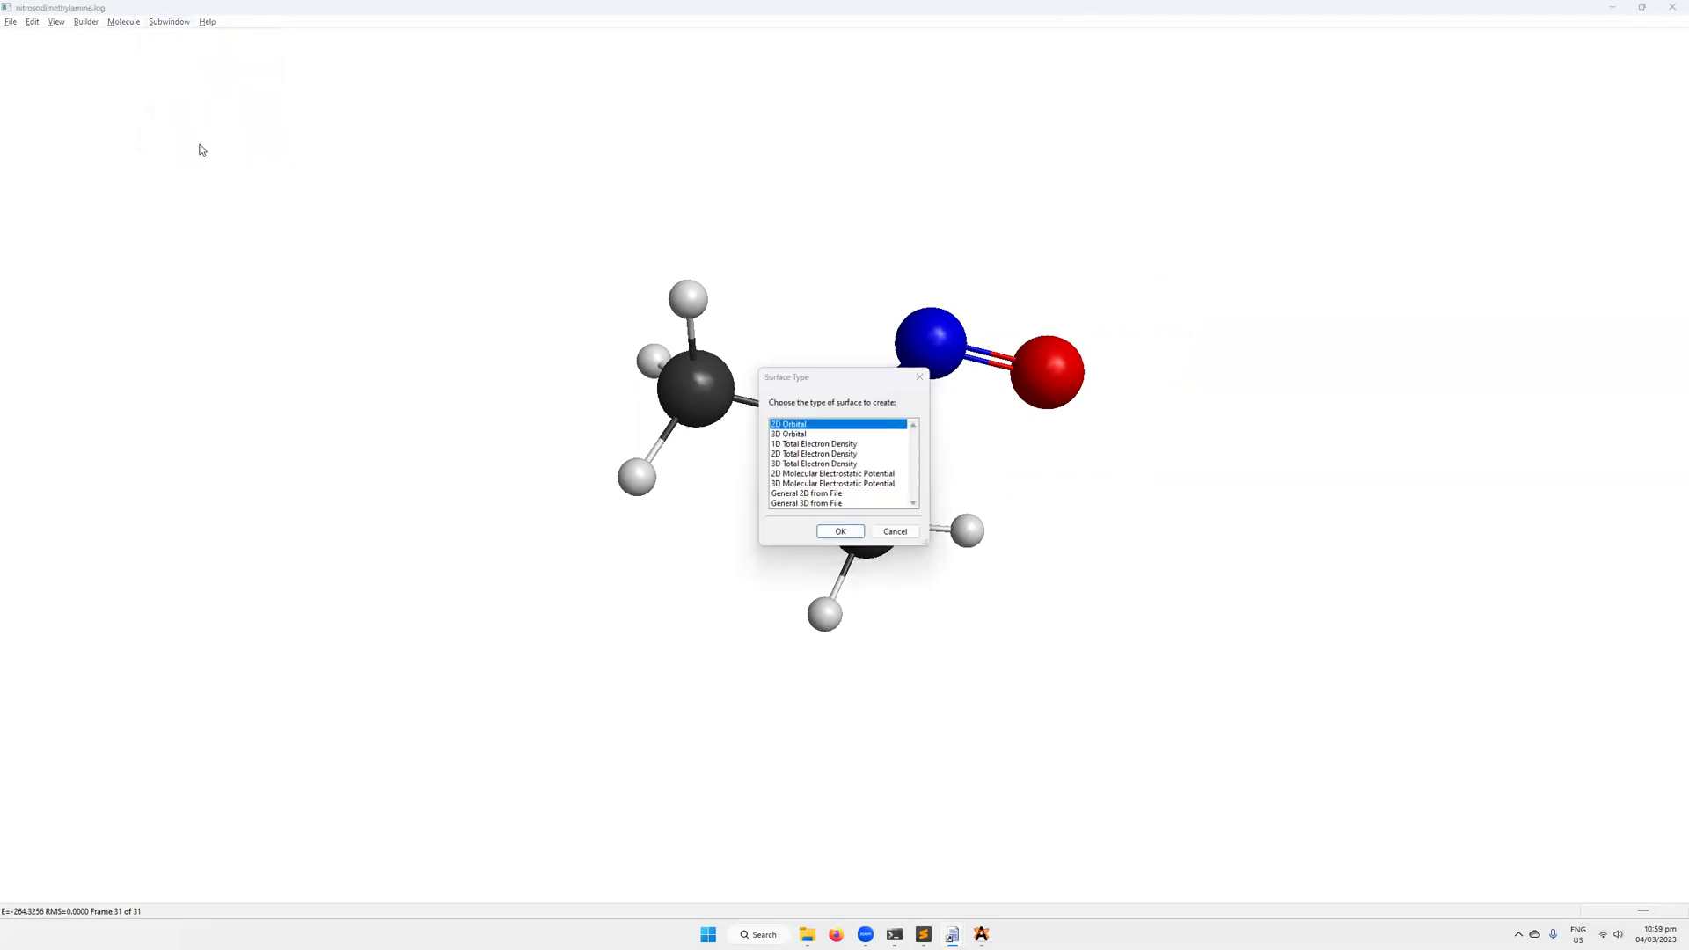
{"action": "left_click", "coordinate": [835, 435]}
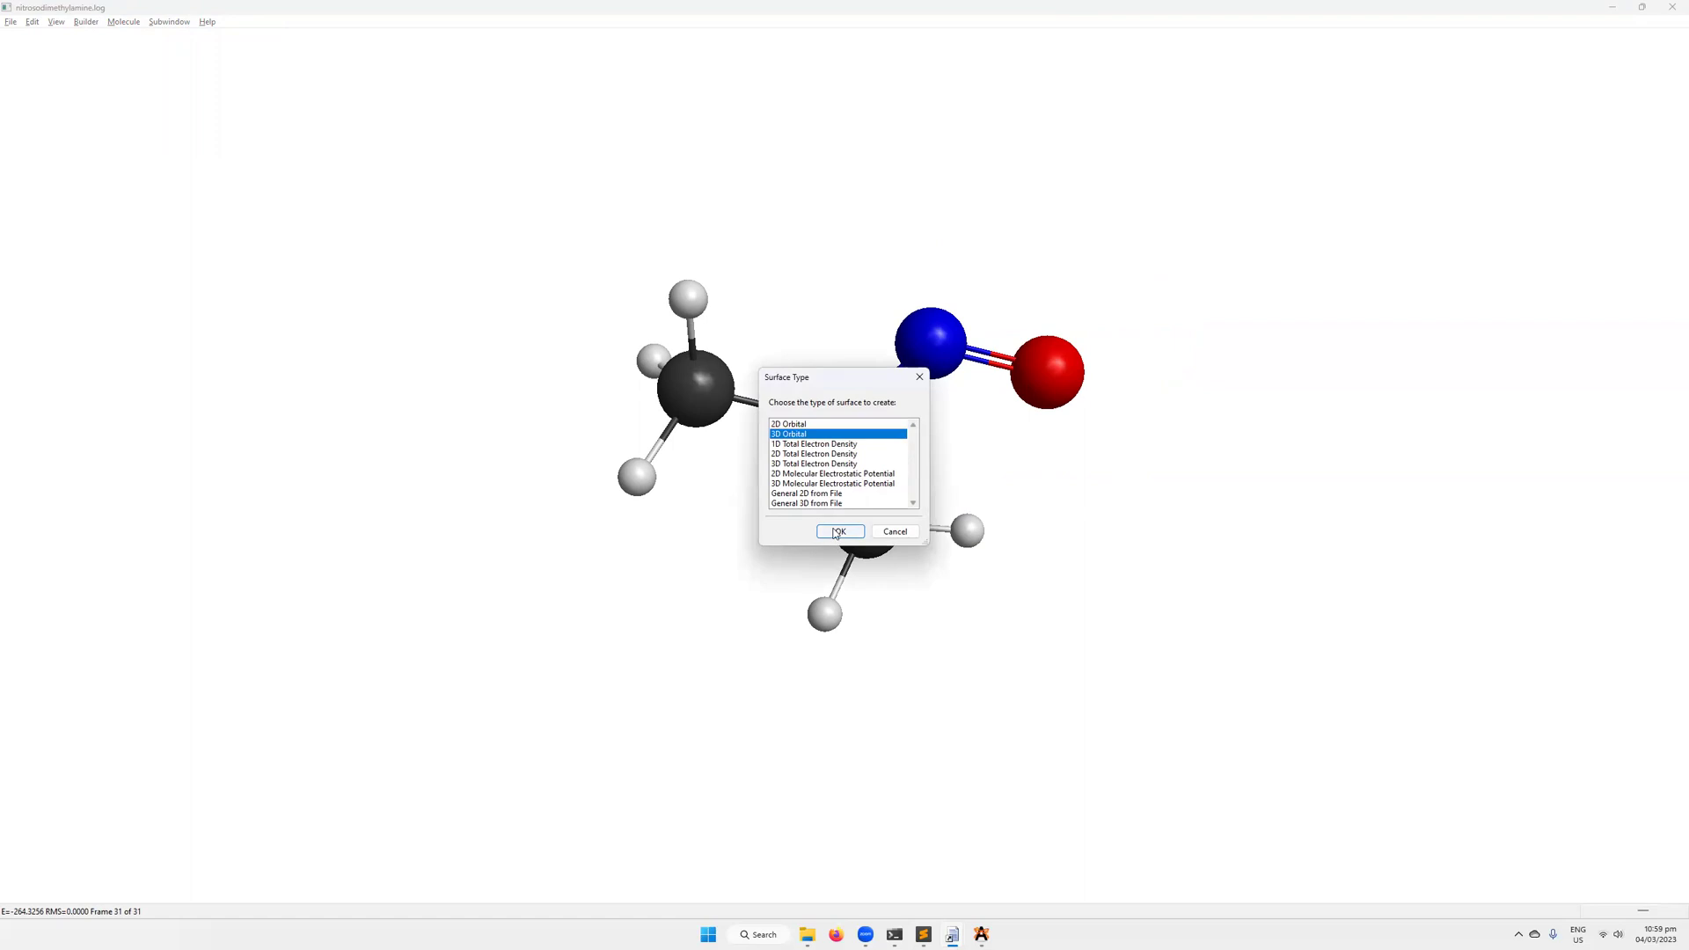
{"action": "left_click", "coordinate": [838, 534]}
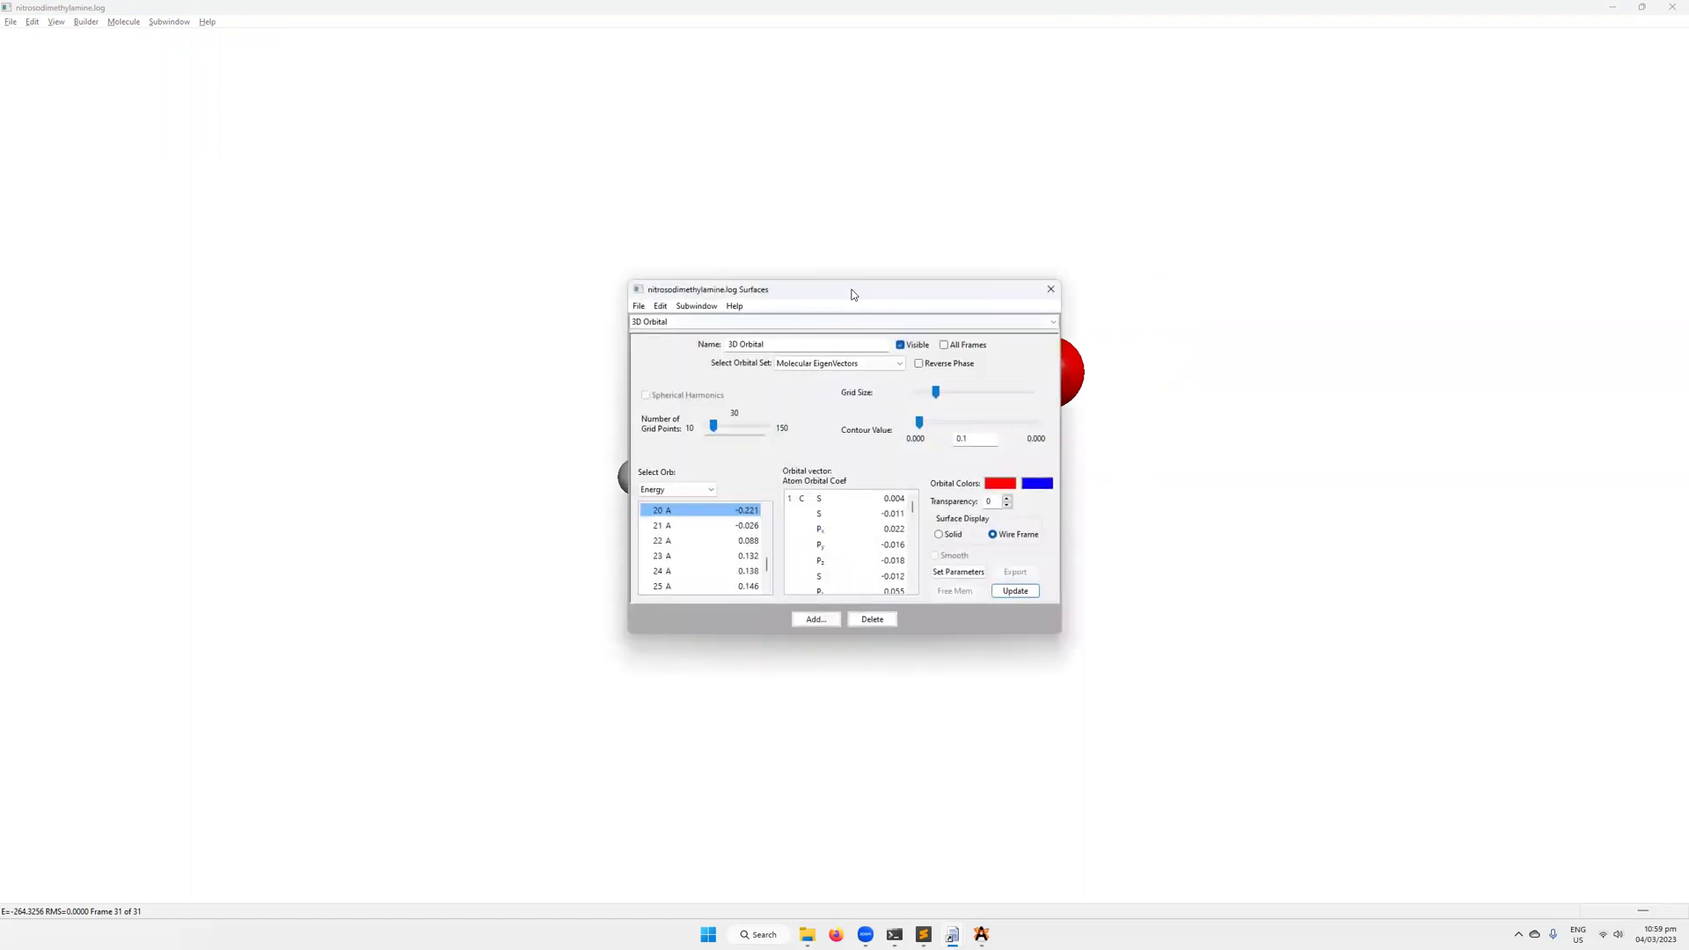
{"action": "left_click_drag", "start_coordinate": [846, 291], "coordinate": [350, 244]}
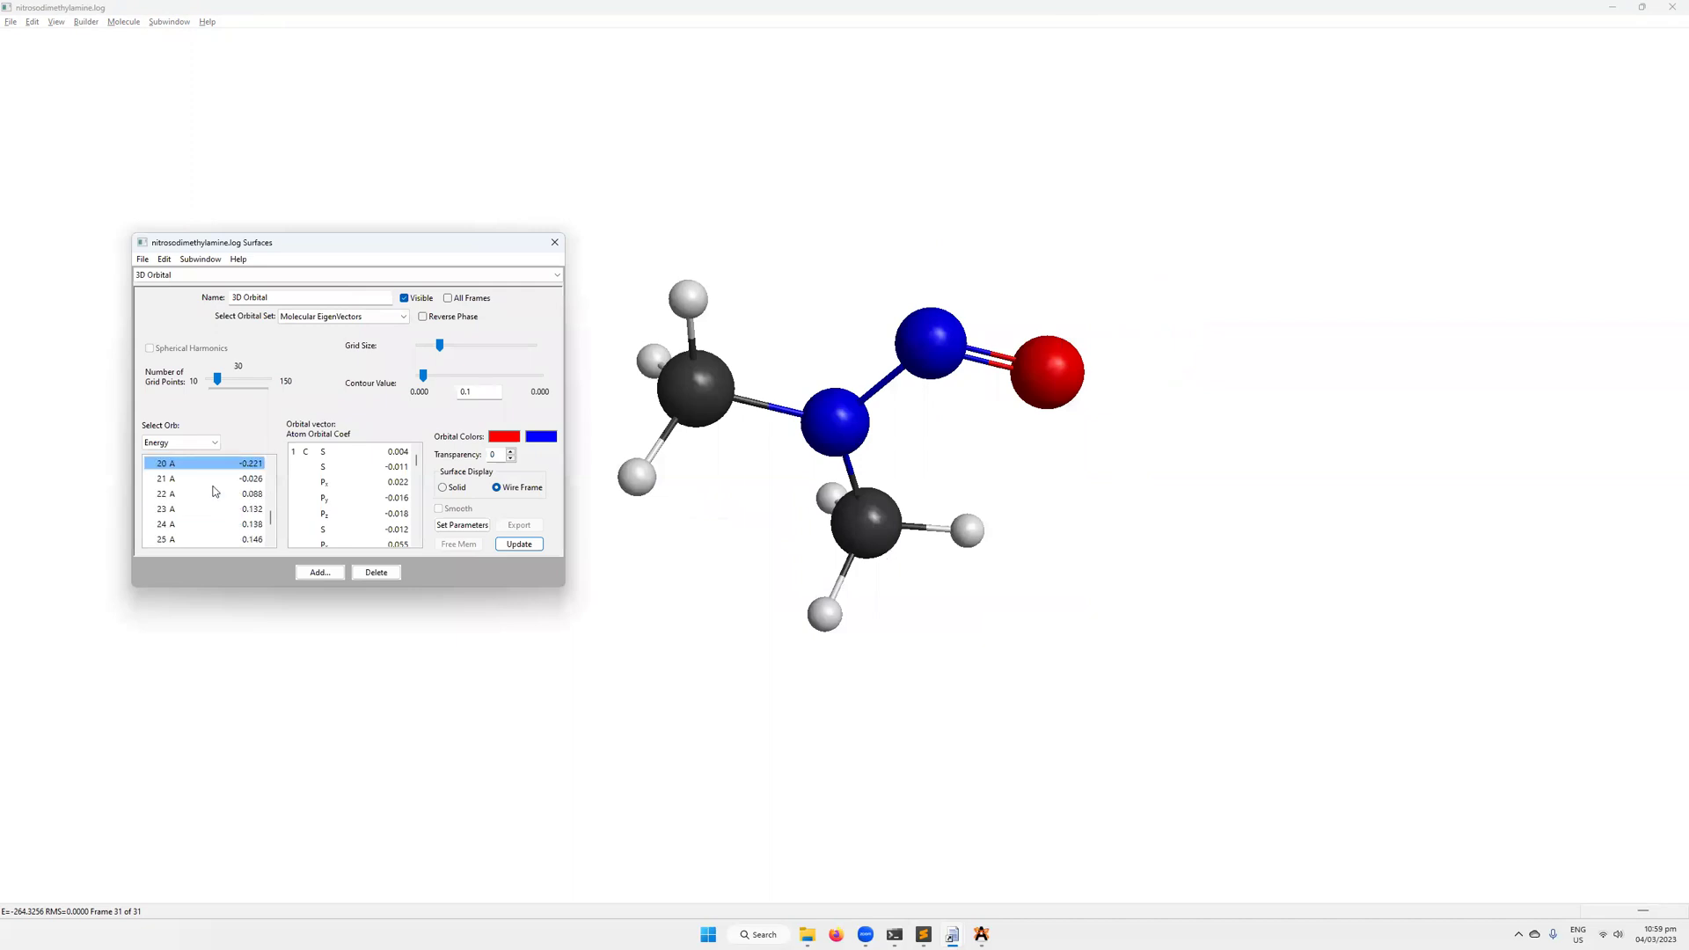
- Select orbital 20 A, with orbitals listed by energy
{"action": "scroll", "coordinate": [211, 497], "scroll_direction": "up", "scroll_amount": 1}
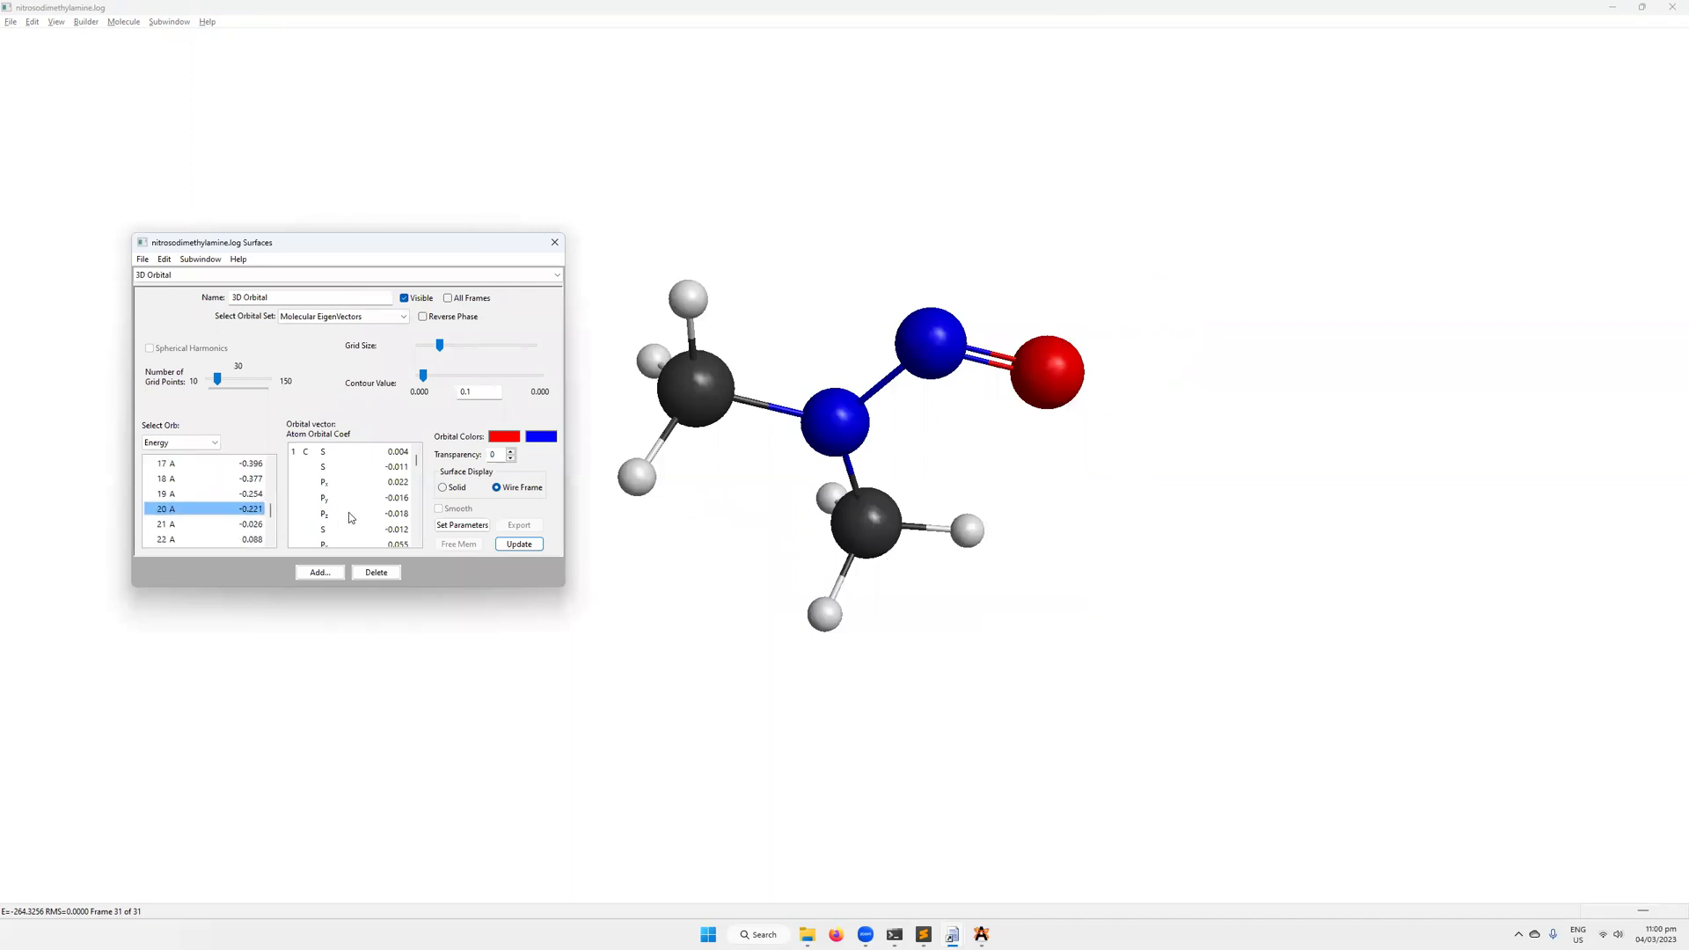
{"action": "left_click", "coordinate": [212, 509]}
{"action": "left_click", "coordinate": [214, 446]}
{"action": "left_click", "coordinate": [208, 468]}
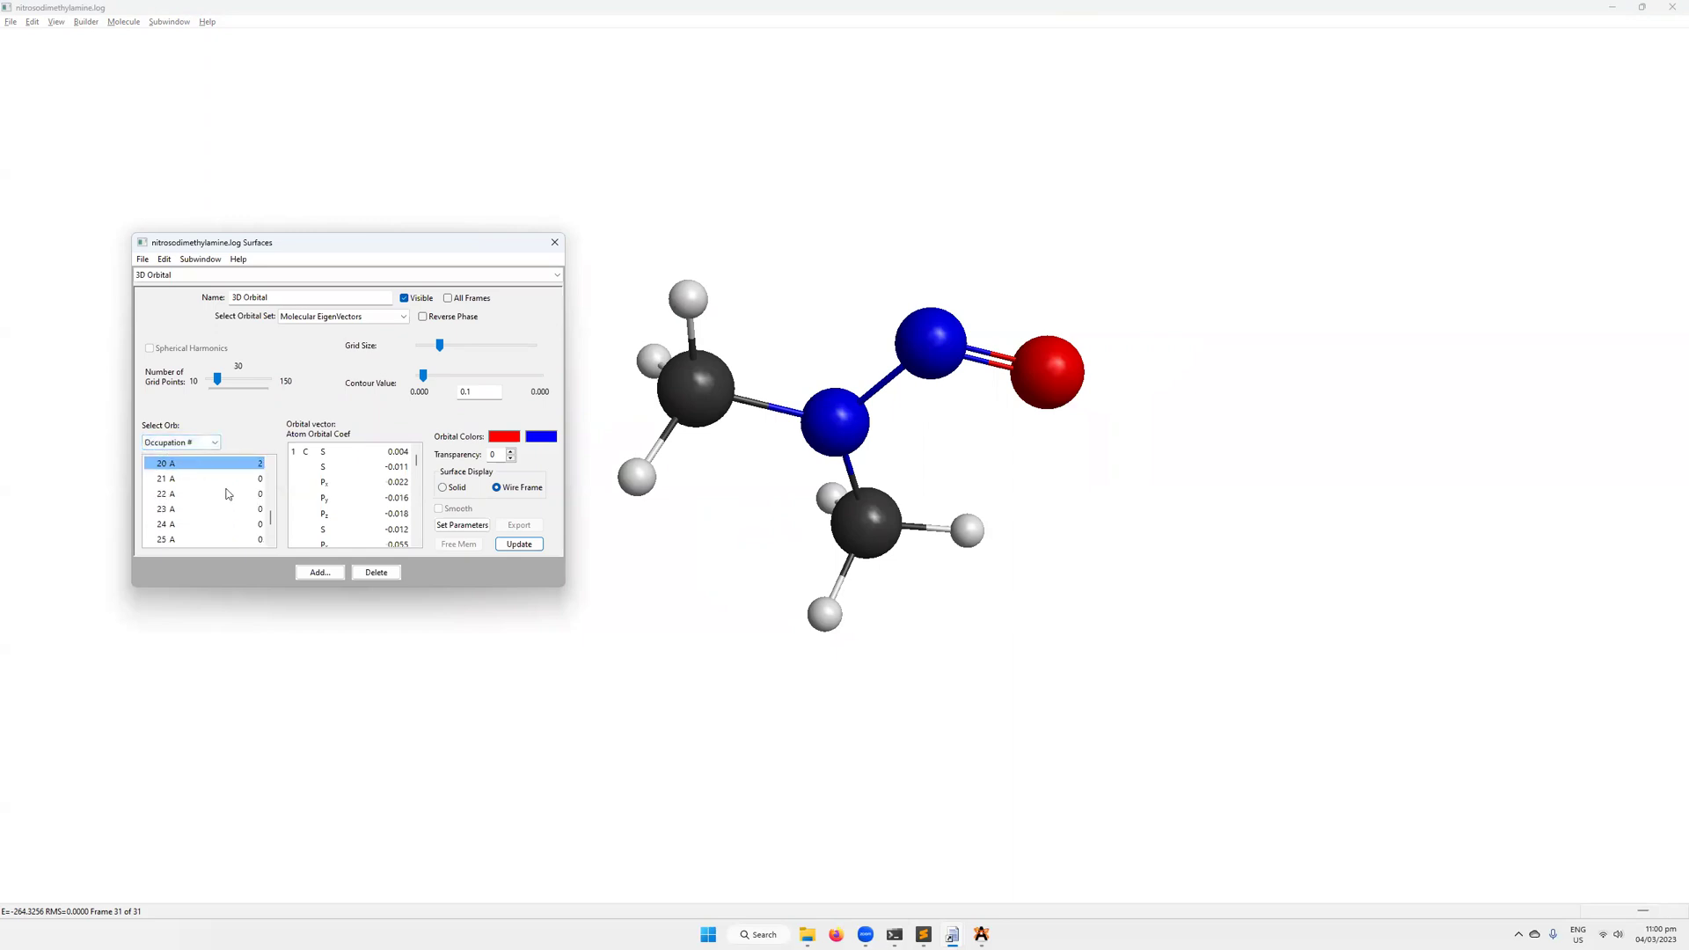
{"action": "left_click", "coordinate": [209, 445]}
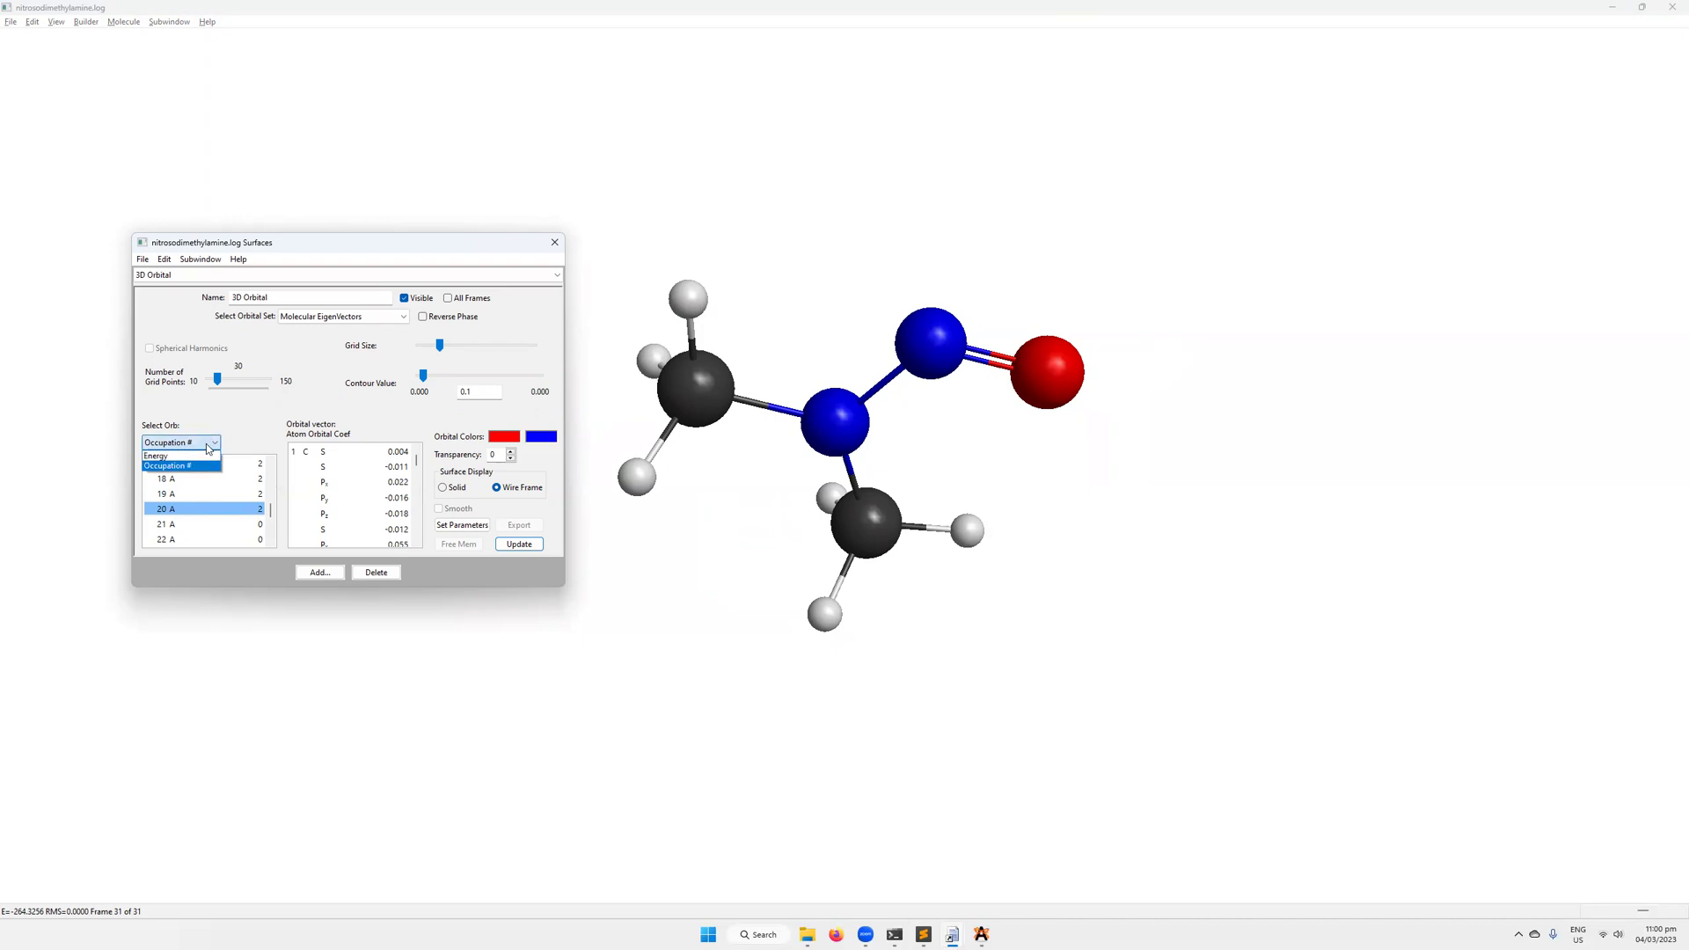
{"action": "left_click", "coordinate": [209, 455]}
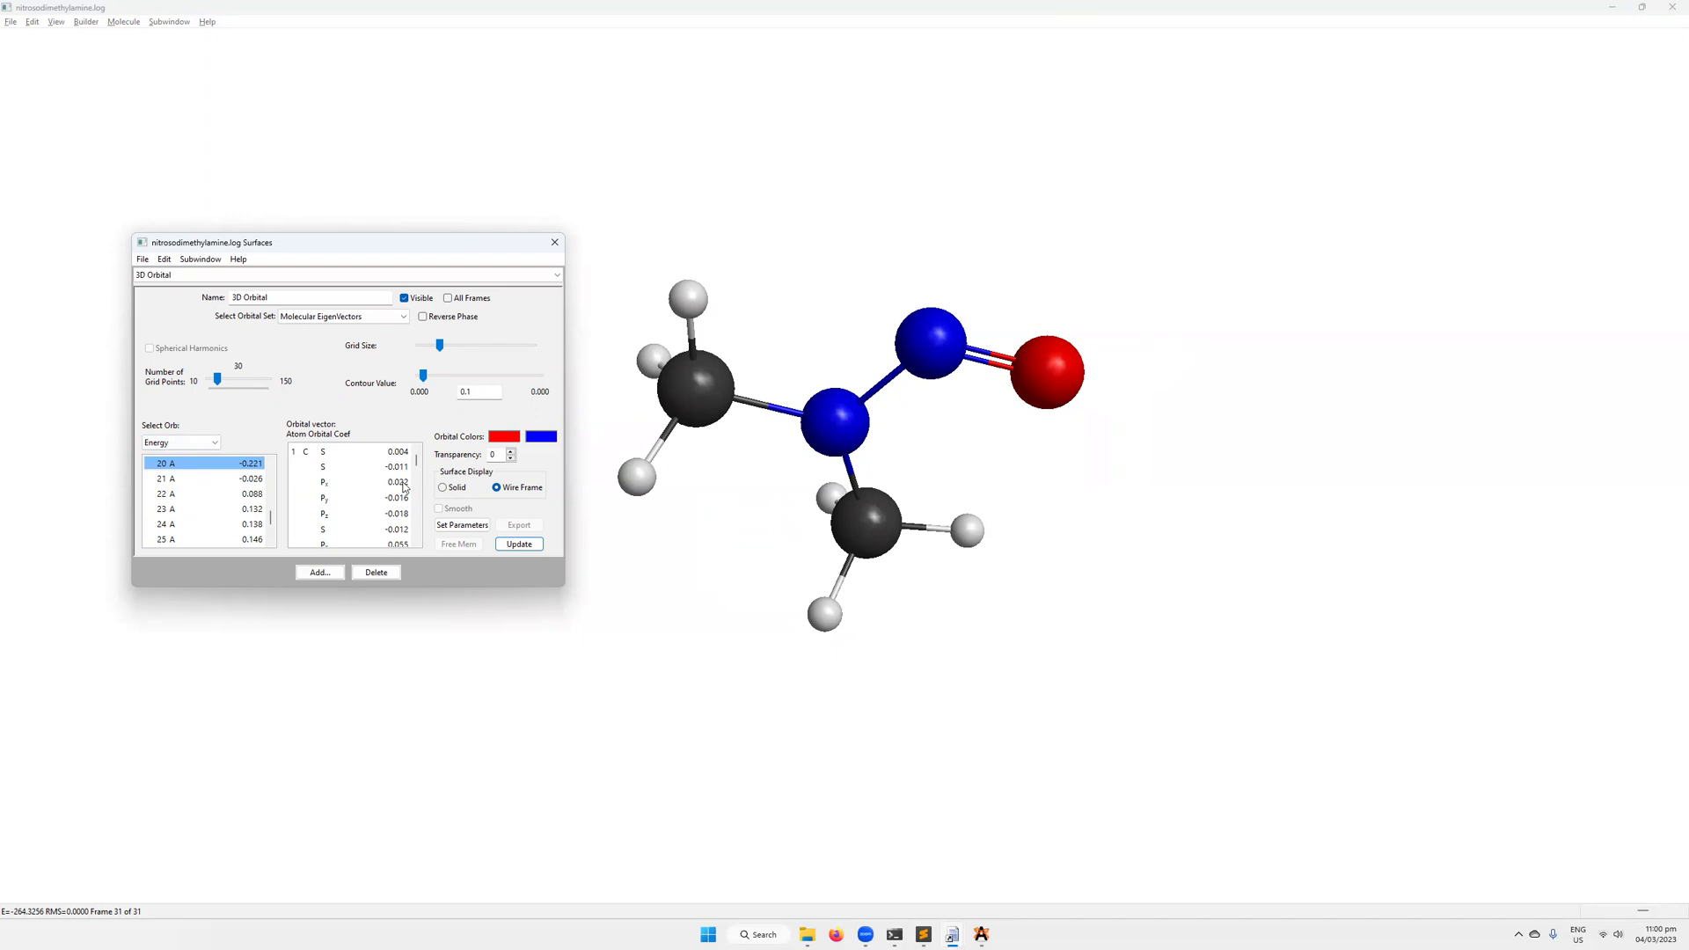
- Draw the orbital 20 A surface and rotate the molecule to view it
{"action": "left_click", "coordinate": [525, 547]}
{"action": "key", "text": "alt+Tab"}
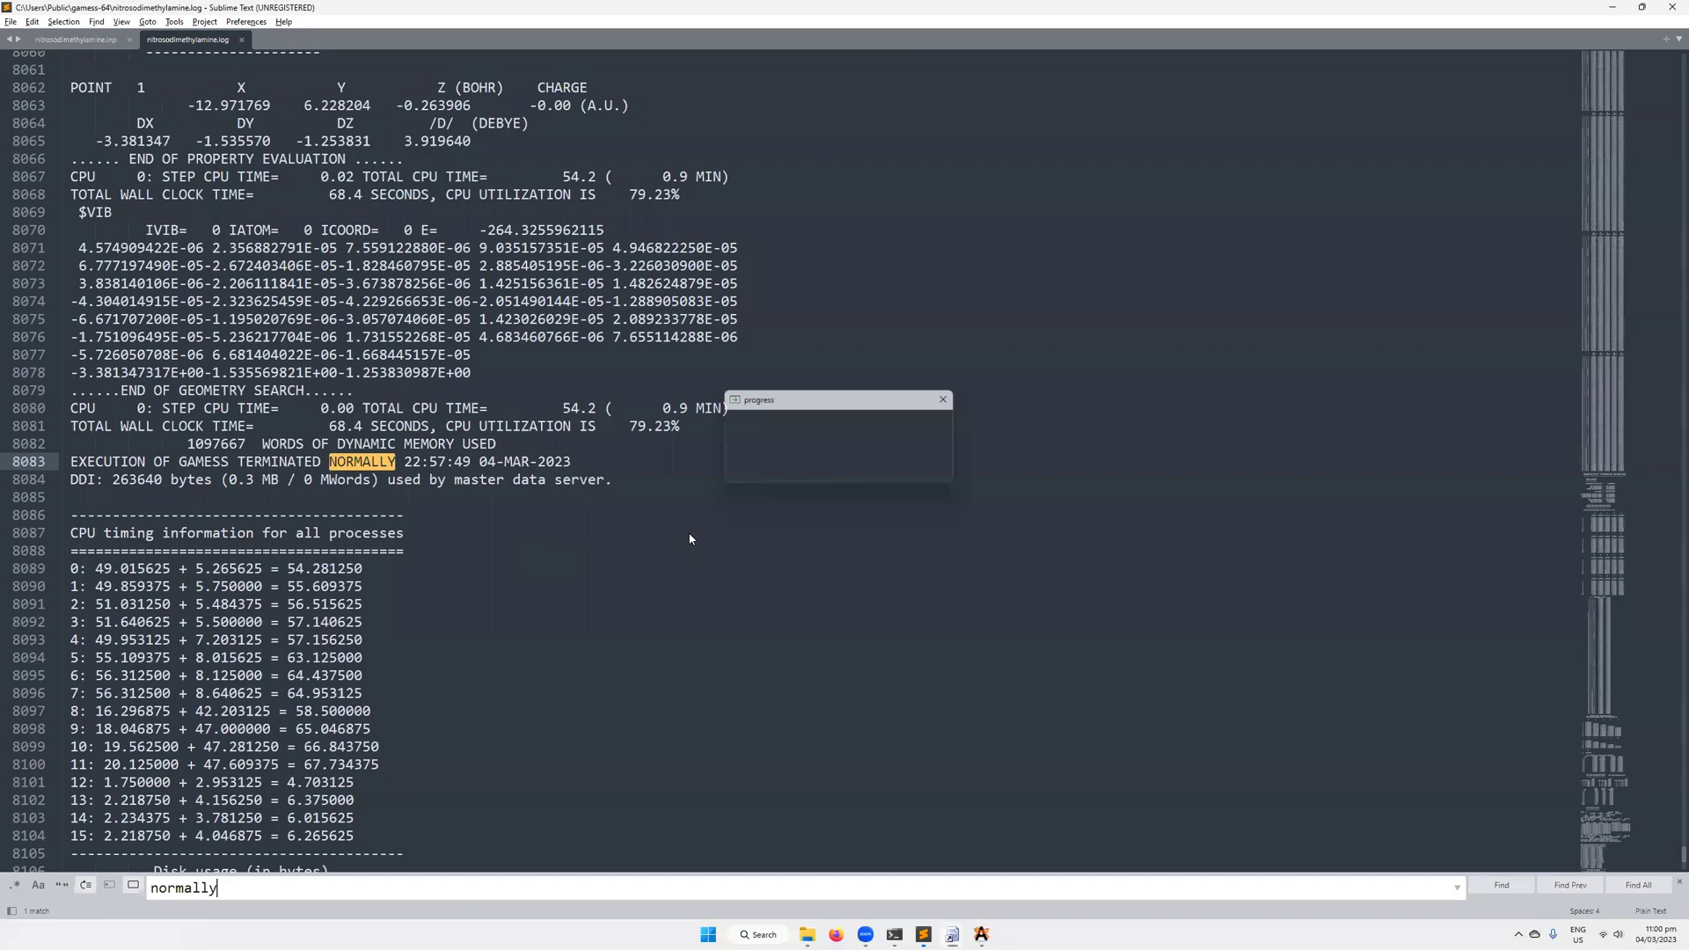
{"action": "key", "text": "alt+Tab"}
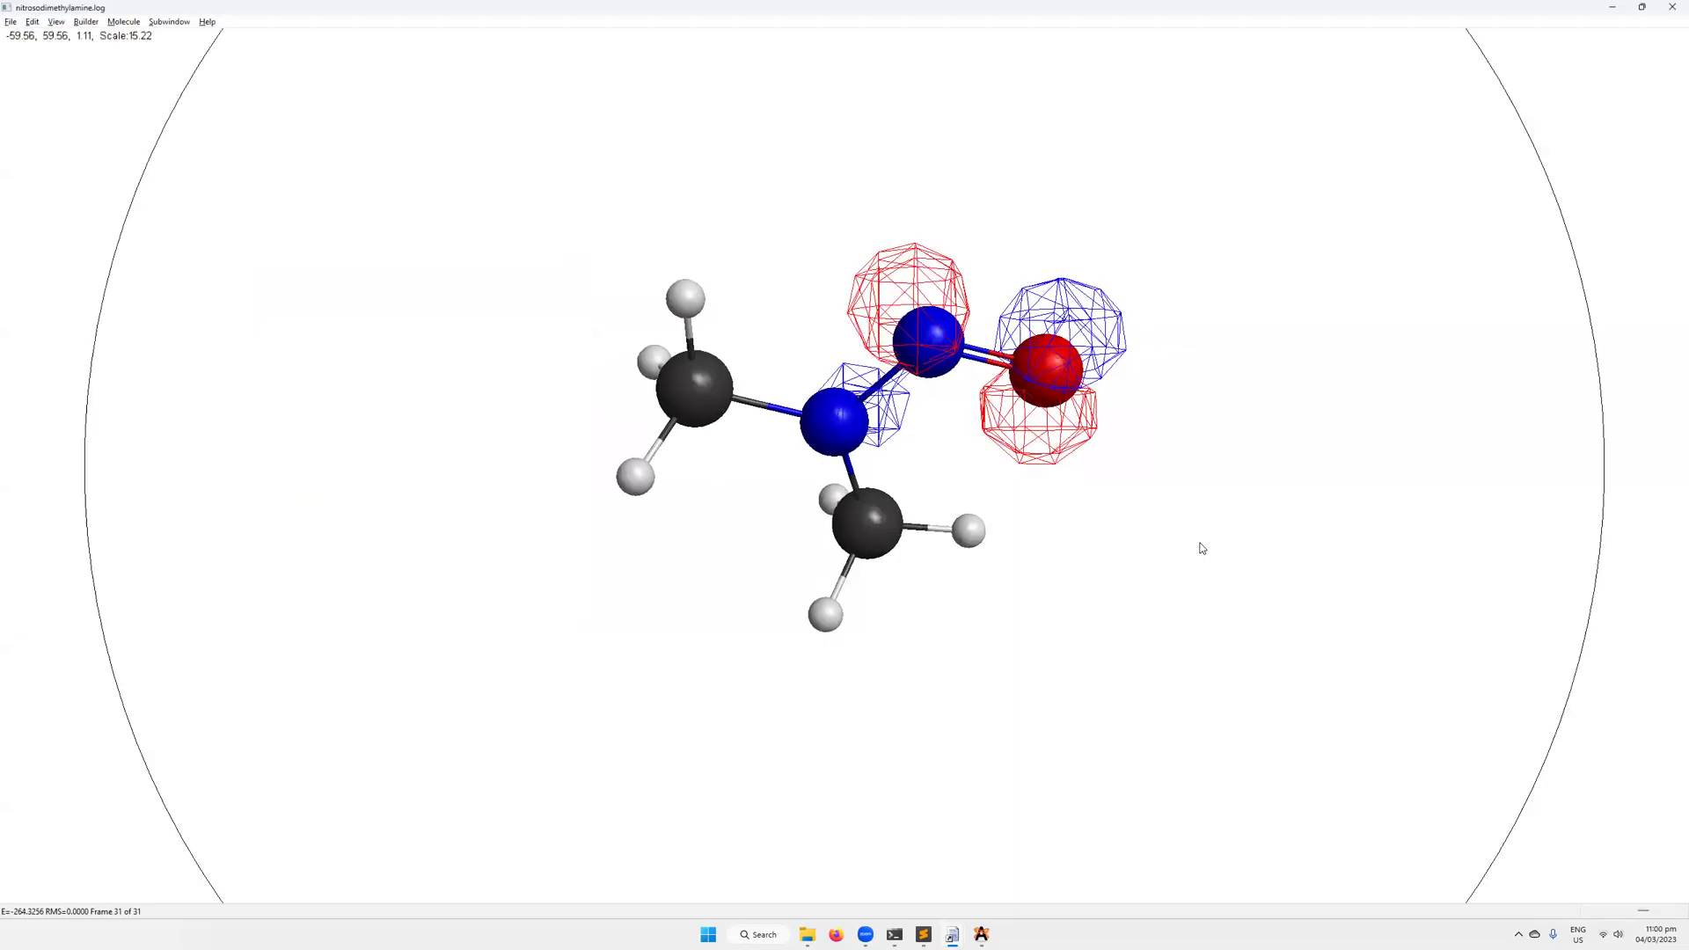
{"action": "scroll", "coordinate": [996, 554], "scroll_direction": "down", "scroll_amount": 5}
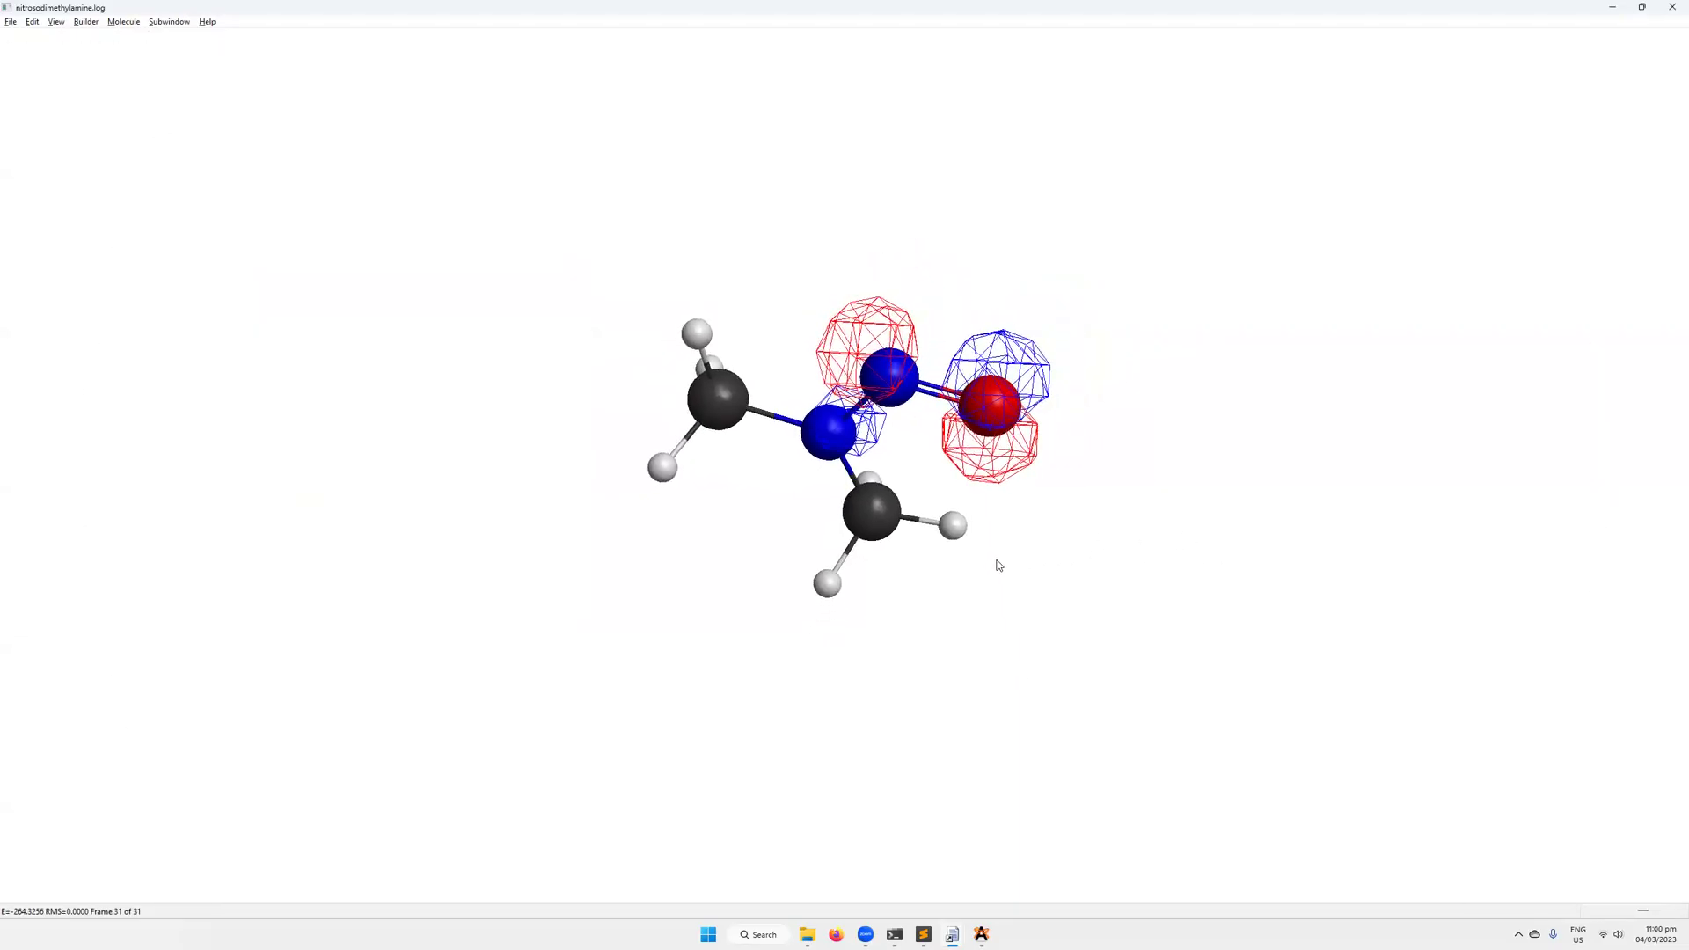
{"action": "left_click_drag", "start_coordinate": [1044, 422], "coordinate": [984, 249]}
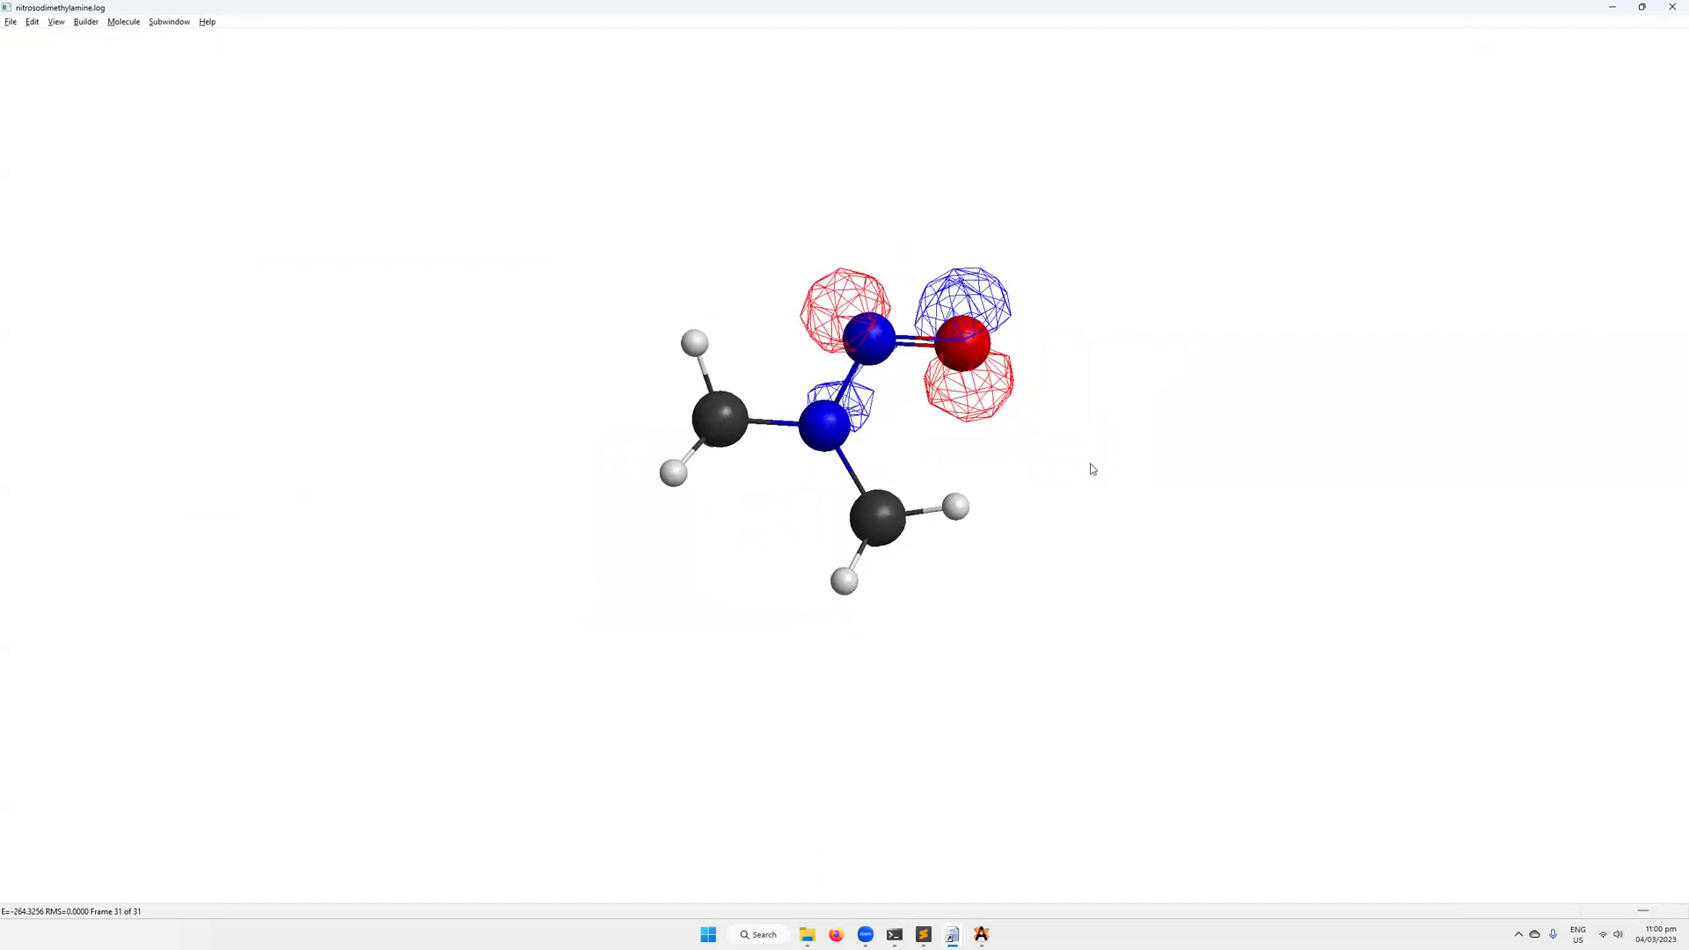
{"action": "left_click_drag", "start_coordinate": [1090, 467], "coordinate": [1087, 365]}
- Raise the surface's Number of Grid Points to 106 and recompute it
{"action": "key", "text": "alt+Tab"}
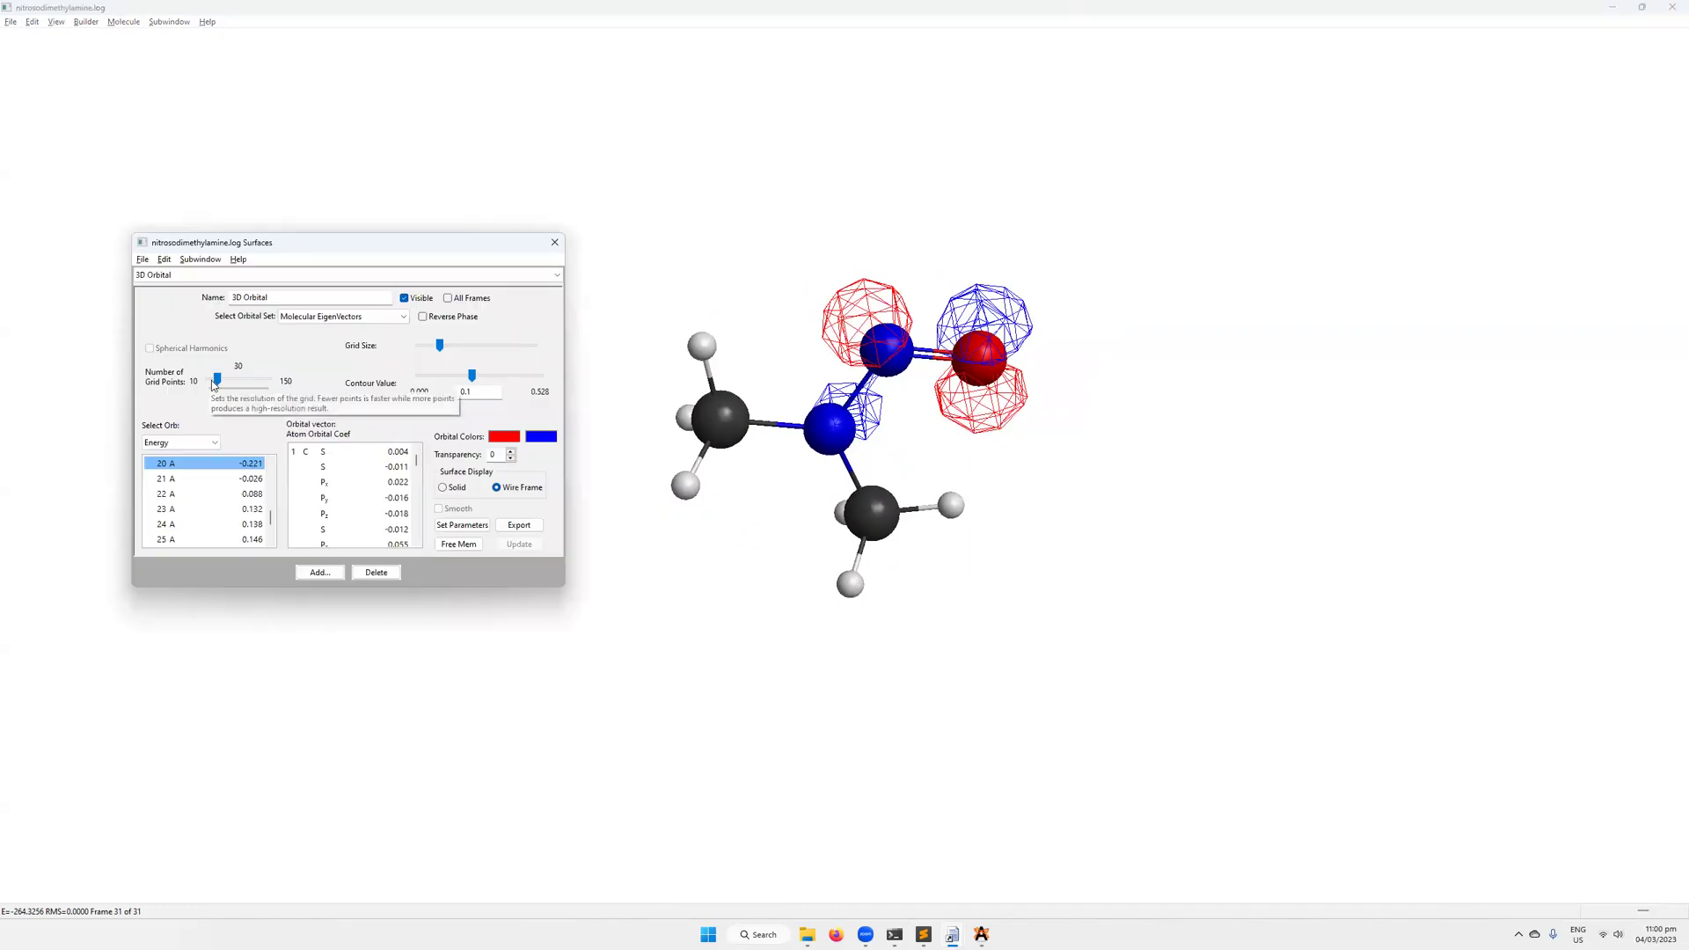
{"action": "left_click_drag", "start_coordinate": [216, 386], "coordinate": [251, 382]}
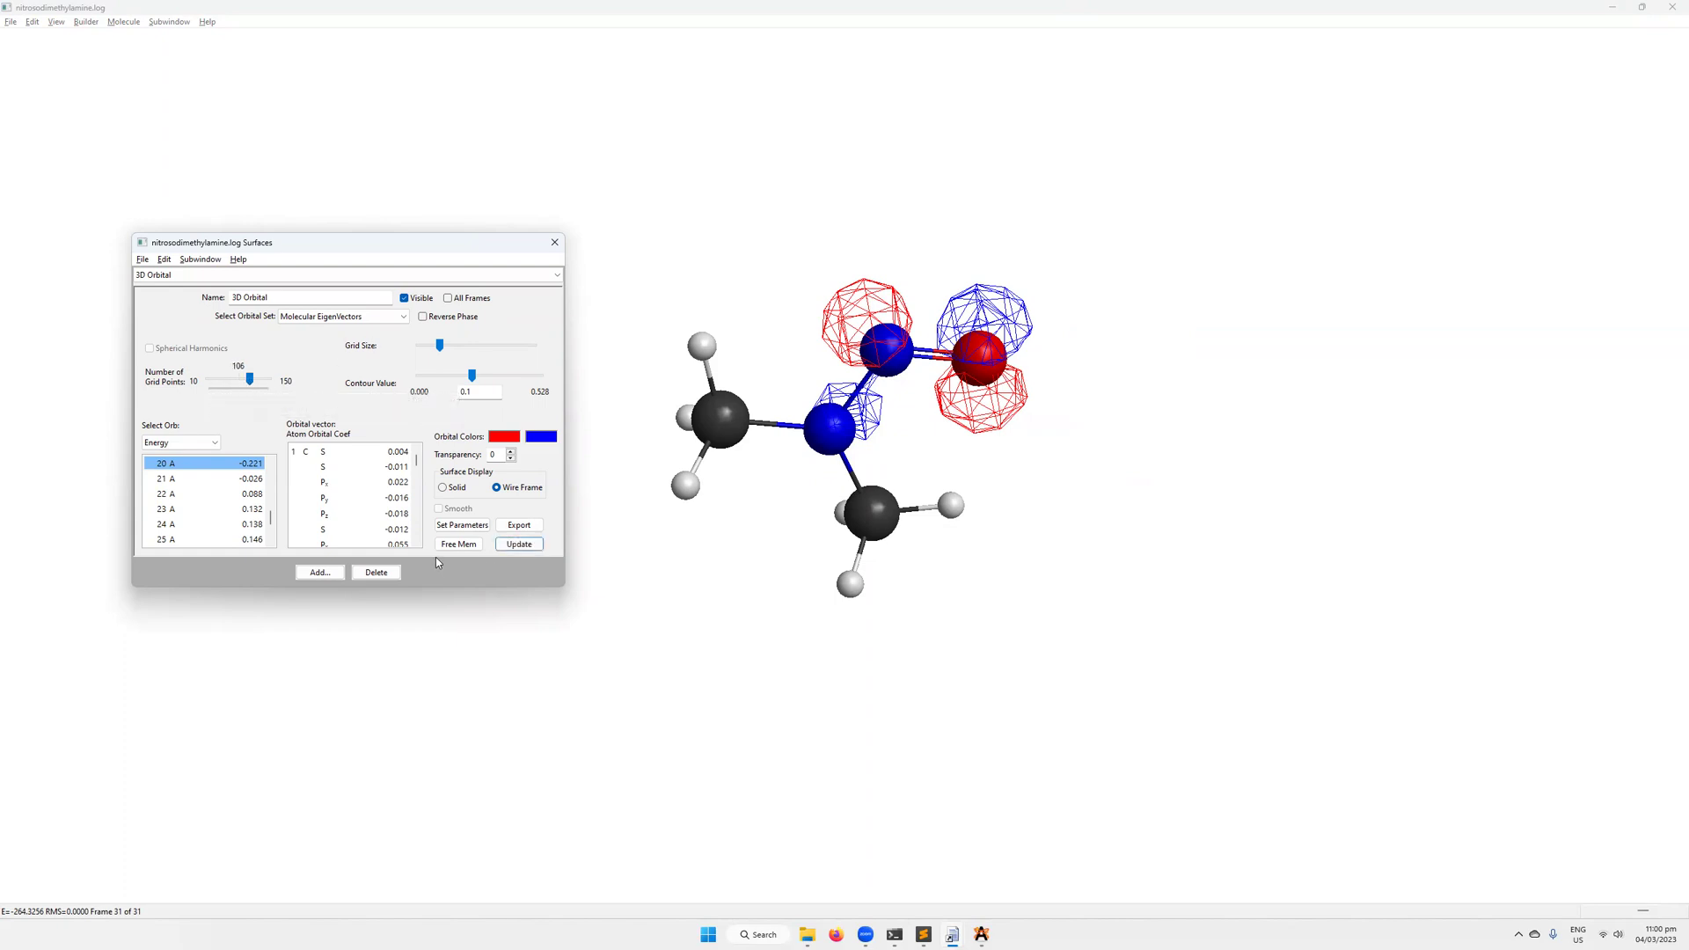
{"action": "left_click", "coordinate": [521, 545]}
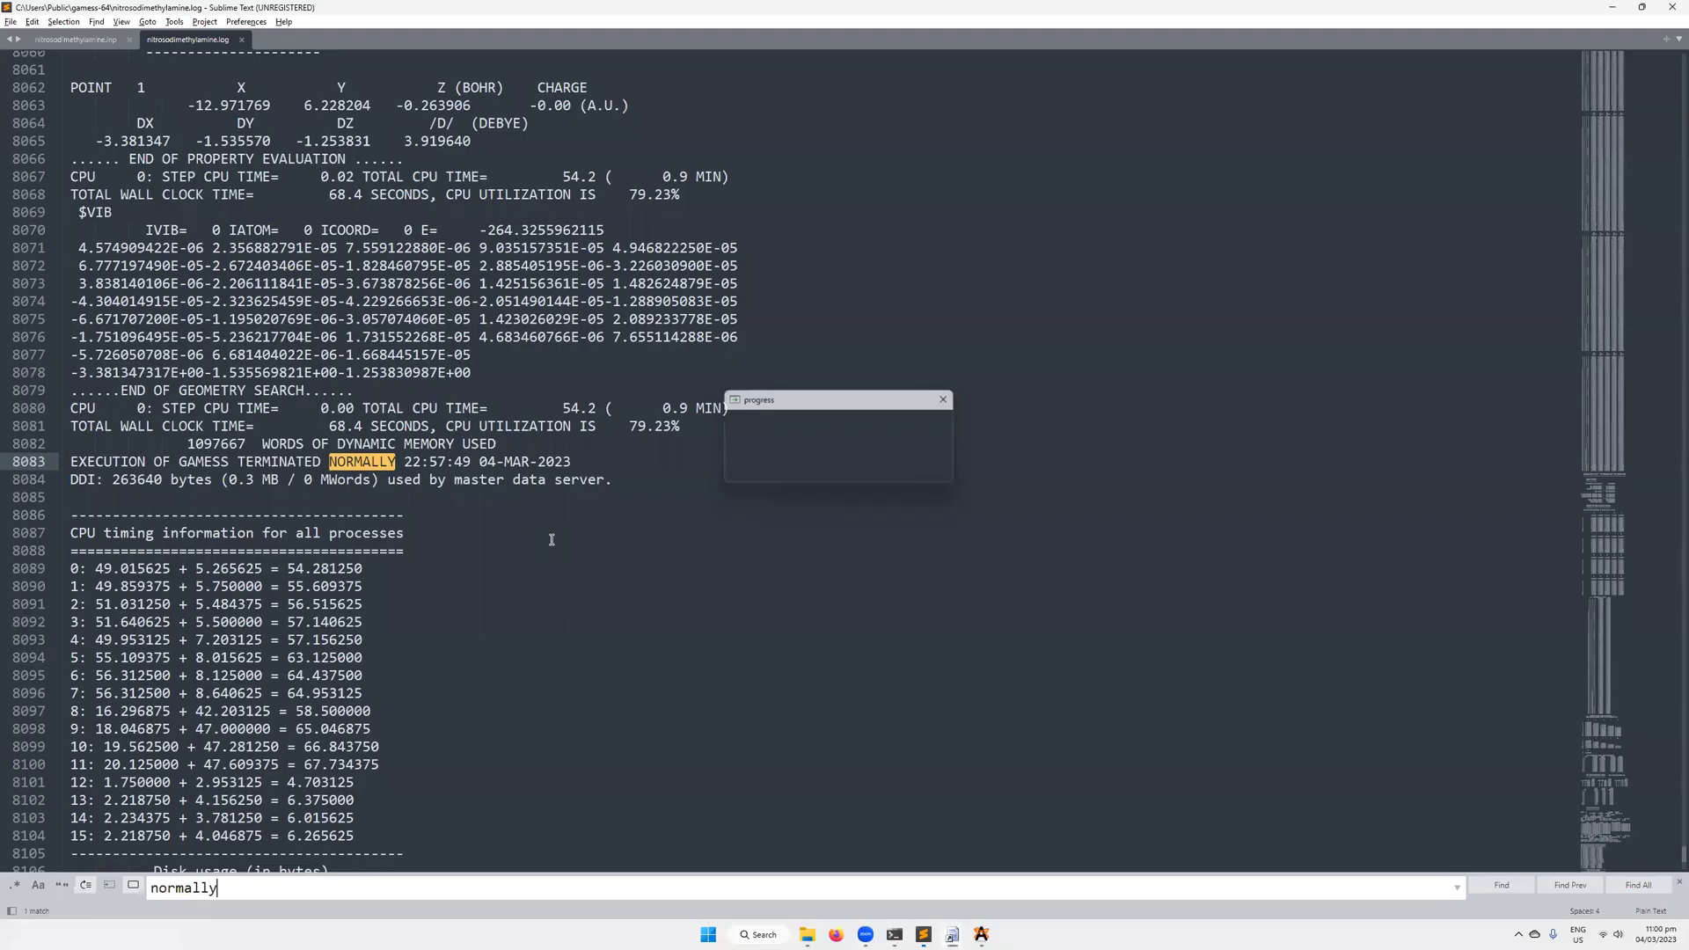
{"action": "left_click", "coordinate": [654, 435]}
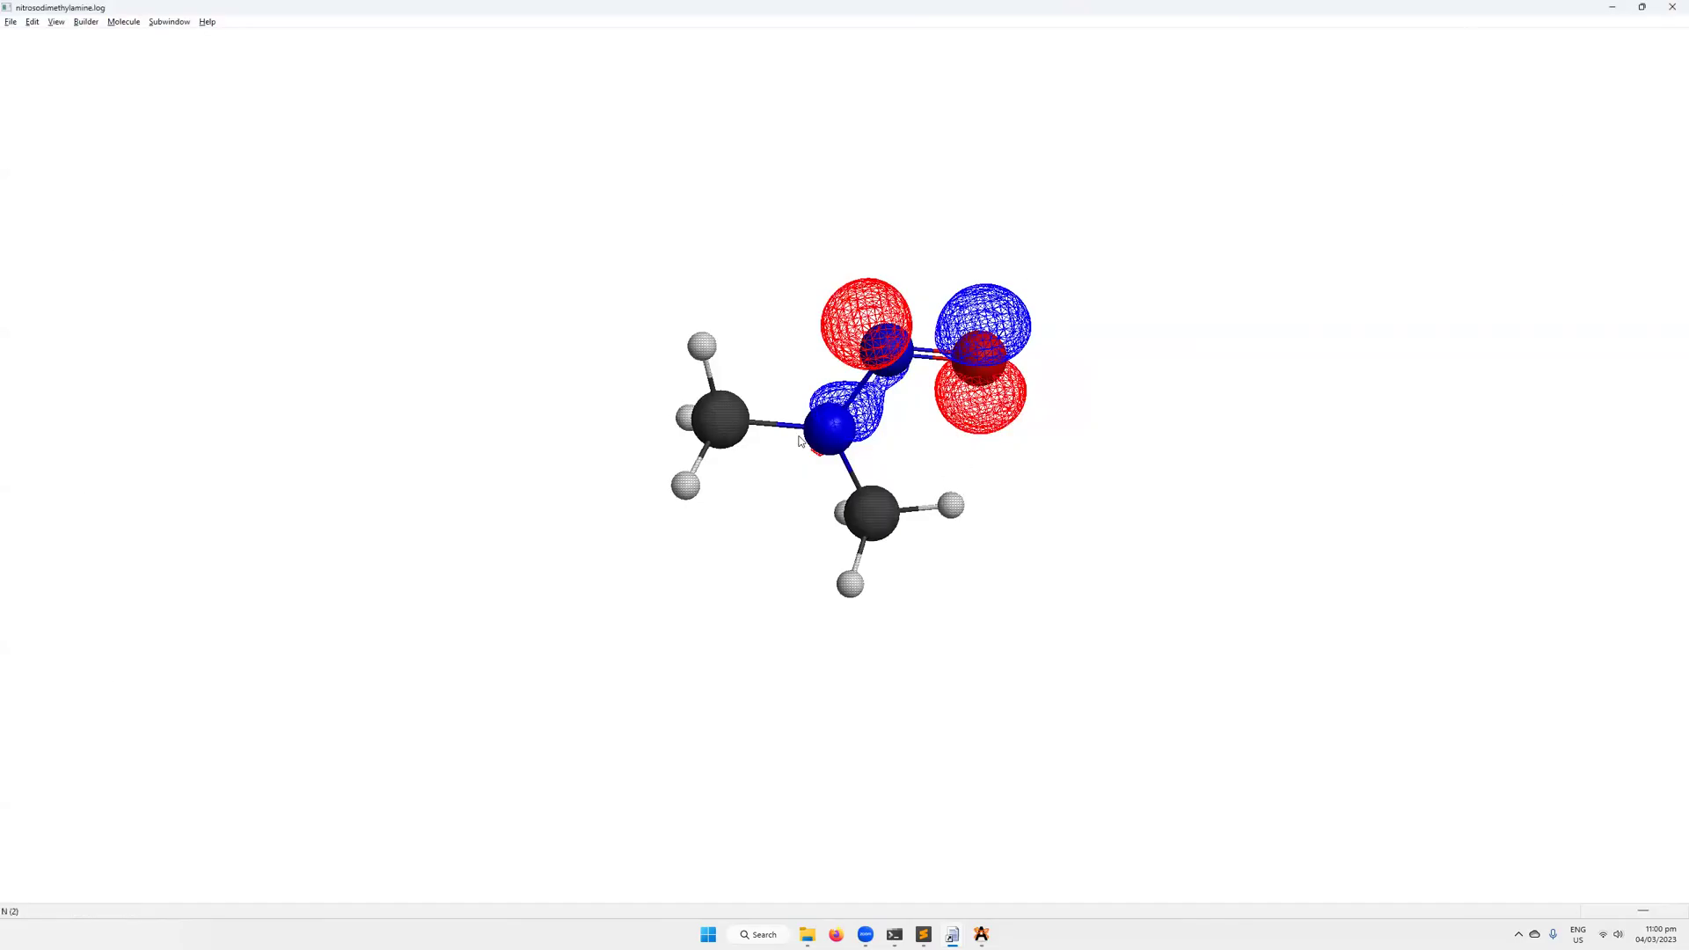
- Lower the orbital surface contour value to 0.0579 and redraw it
{"action": "left_click_drag", "start_coordinate": [761, 229], "coordinate": [758, 161]}
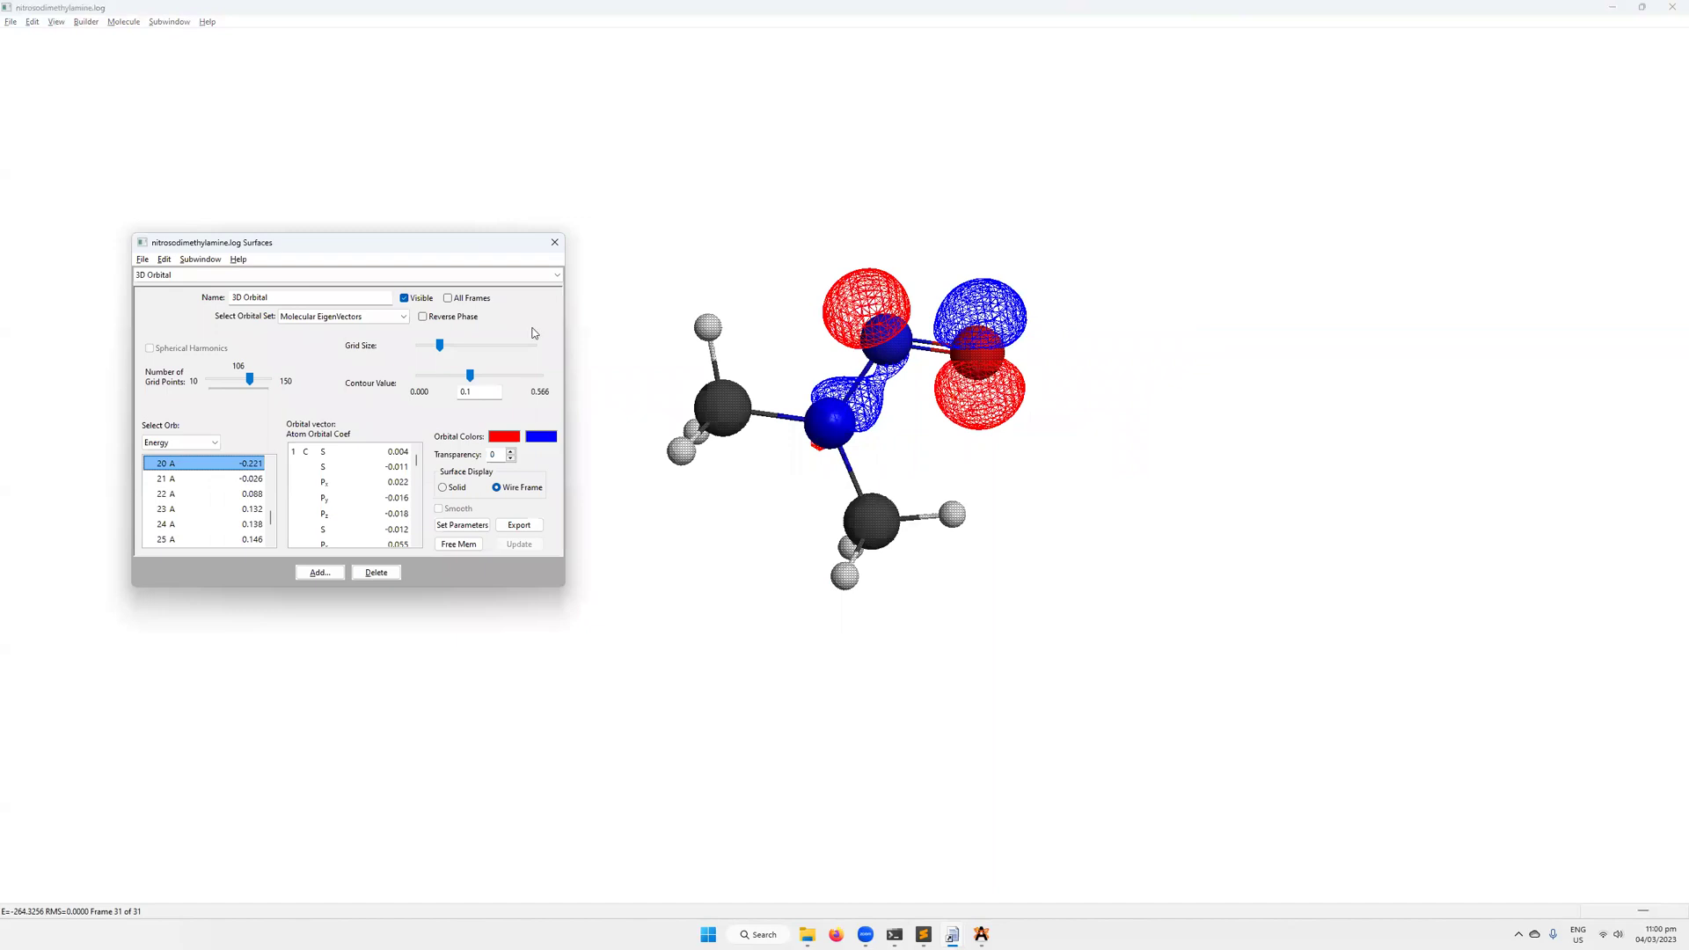
{"action": "left_click", "coordinate": [467, 378]}
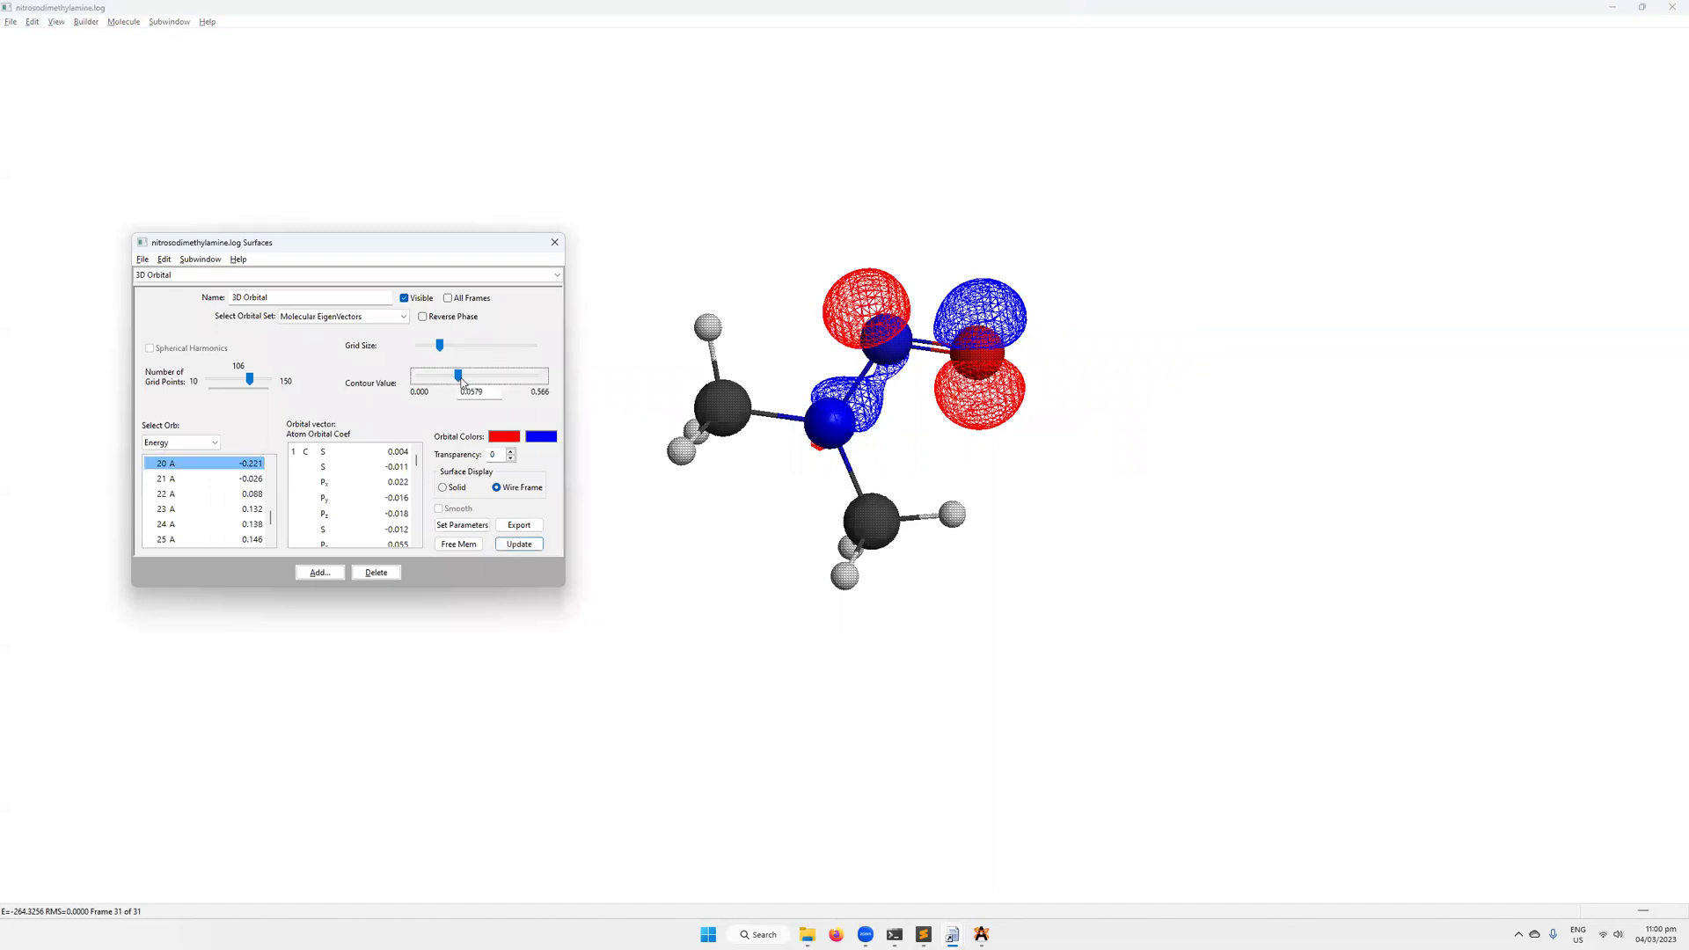
{"action": "key", "text": "Left"}
{"action": "key", "text": "Left"}
{"action": "key", "text": "Left"}
{"action": "key", "text": "Left"}
{"action": "left_click", "coordinate": [518, 545]}
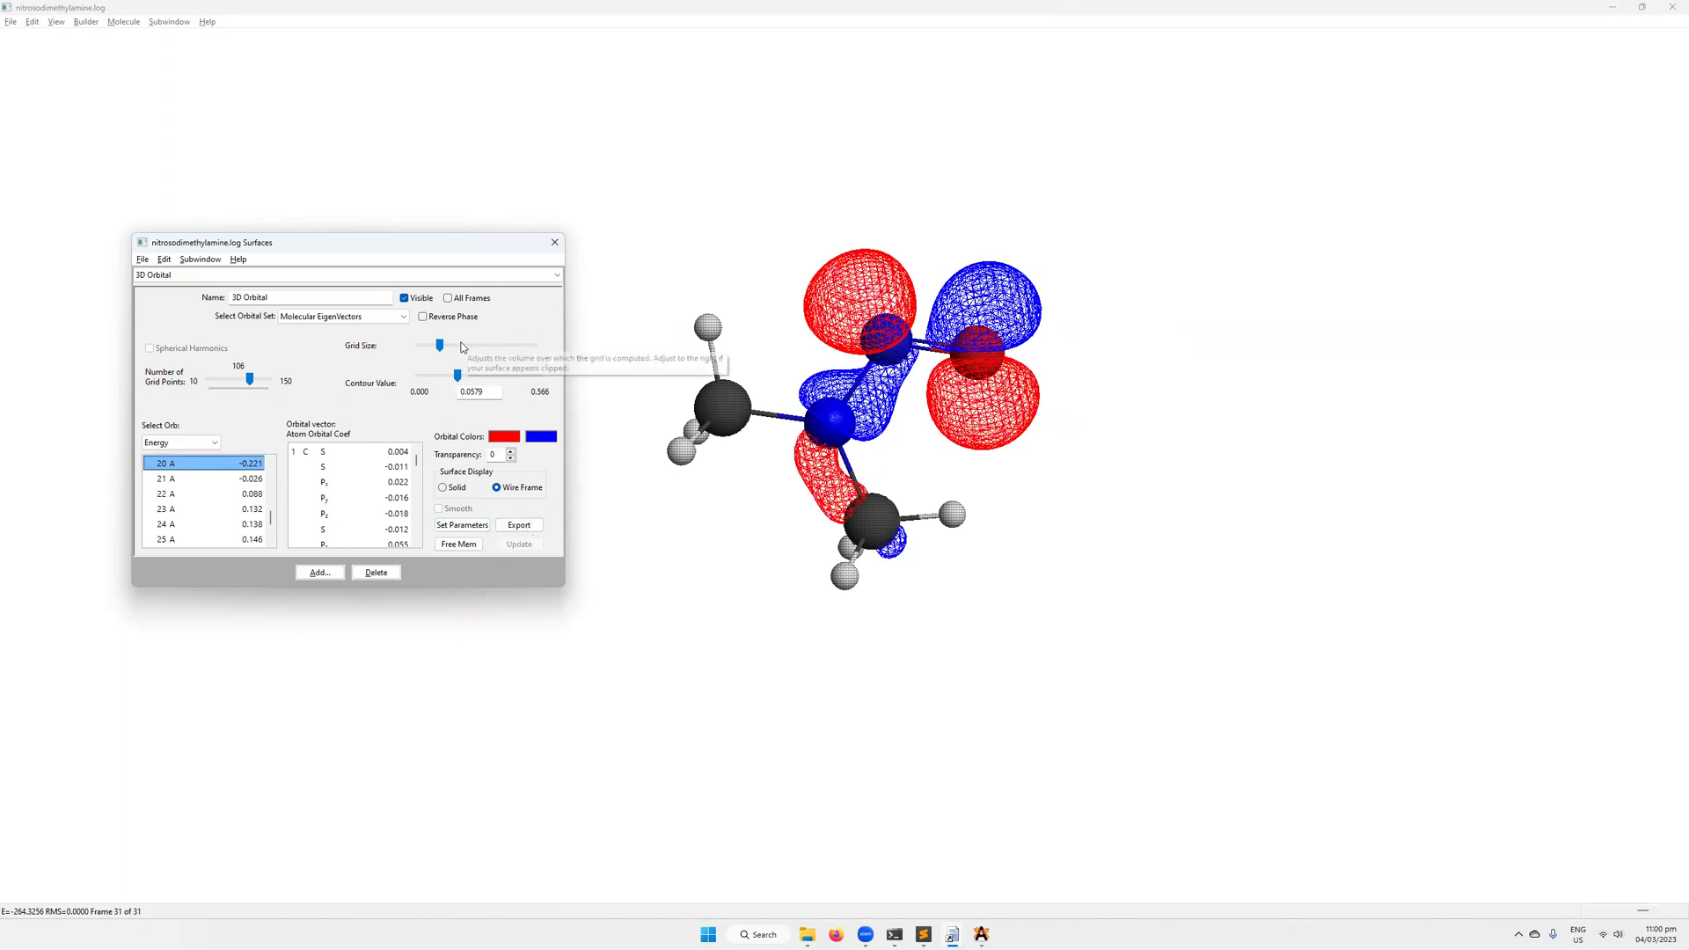
- Increase the surface Grid Size and rotate the molecule to inspect the enlarged lobes
{"action": "left_click_drag", "start_coordinate": [440, 346], "coordinate": [451, 346]}
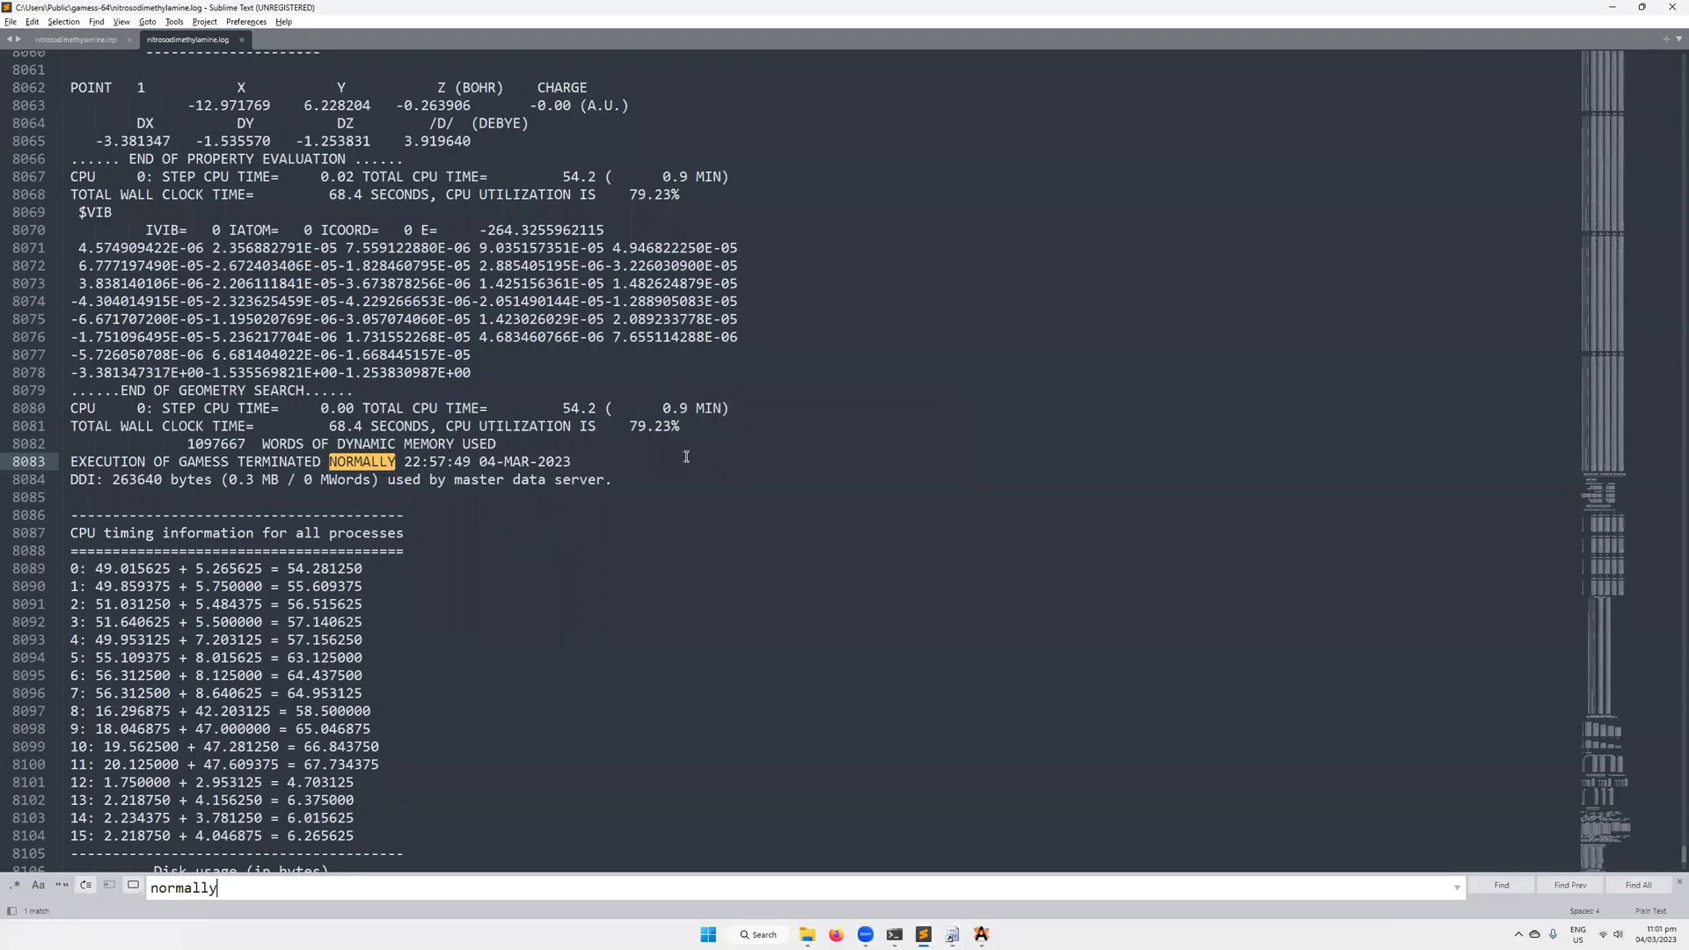
{"action": "key", "text": "alt+Tab"}
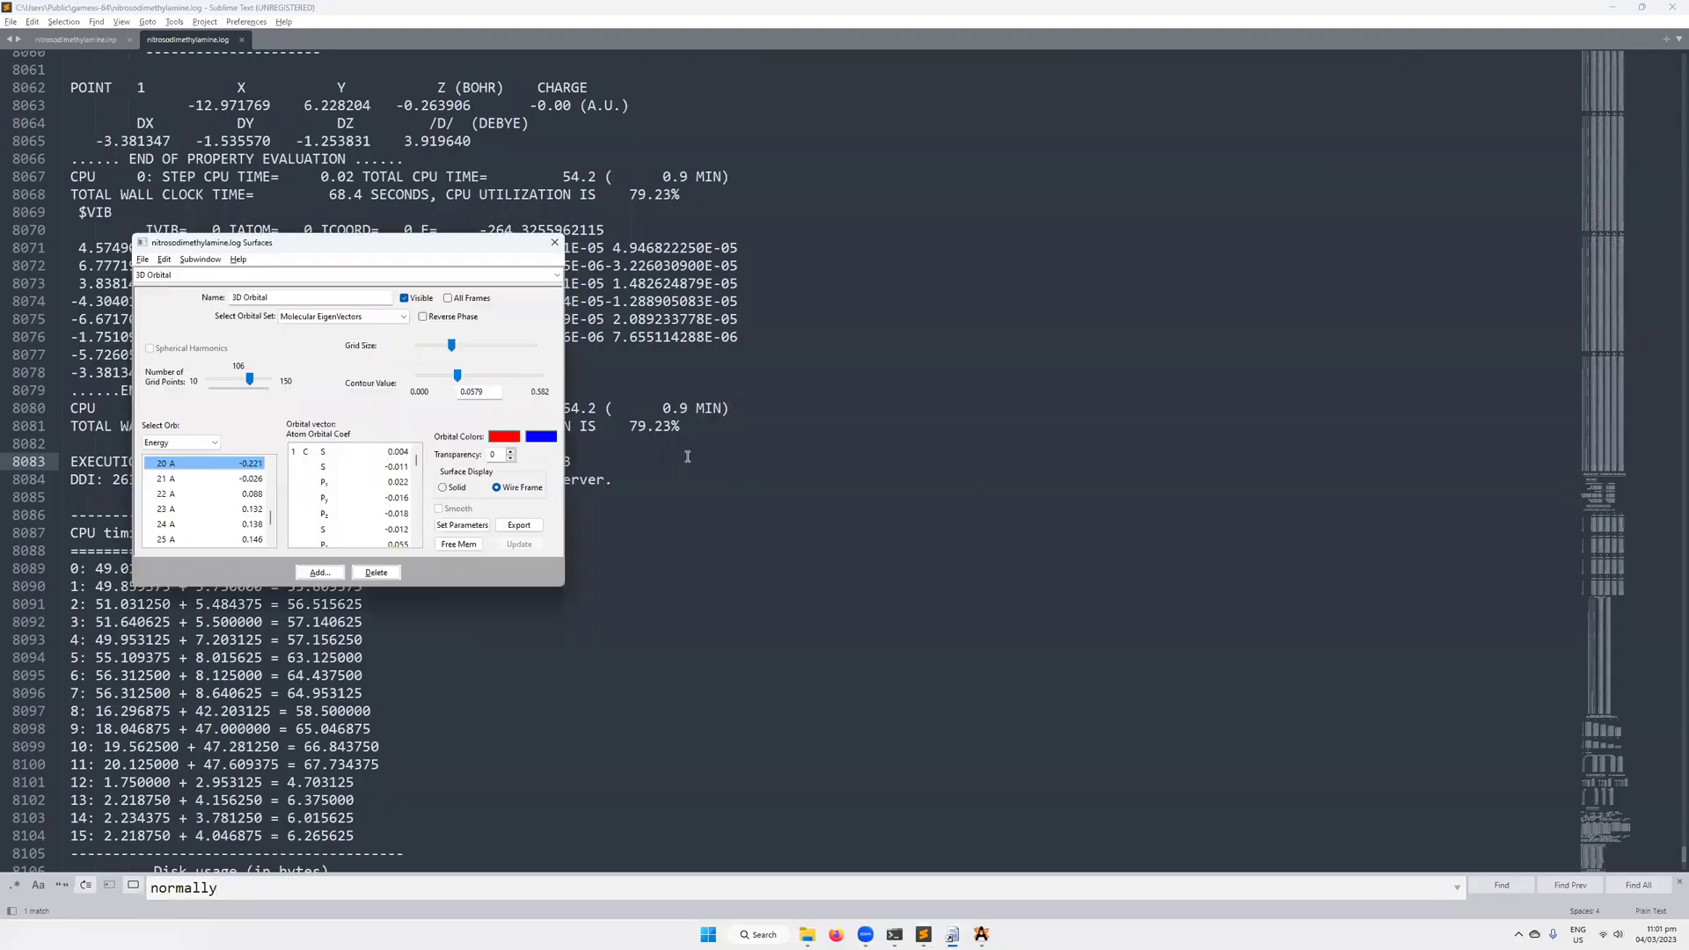
{"action": "key", "text": "alt+Tab"}
{"action": "left_click_drag", "start_coordinate": [792, 457], "coordinate": [880, 426]}
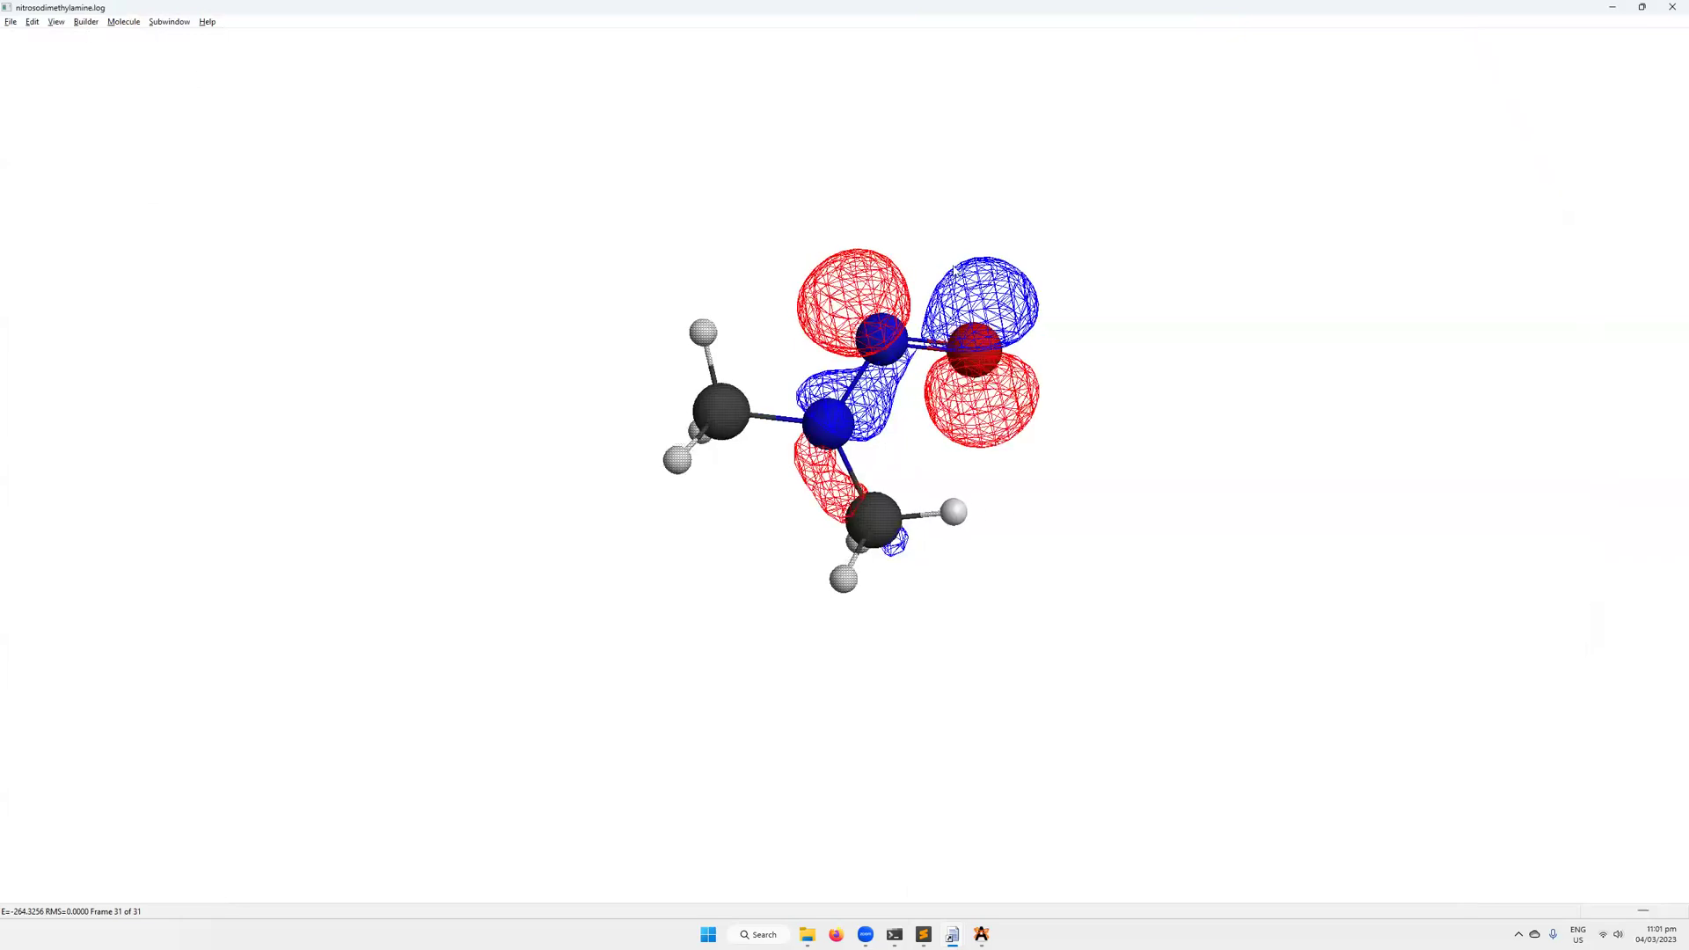
{"action": "left_click_drag", "start_coordinate": [955, 269], "coordinate": [987, 427]}
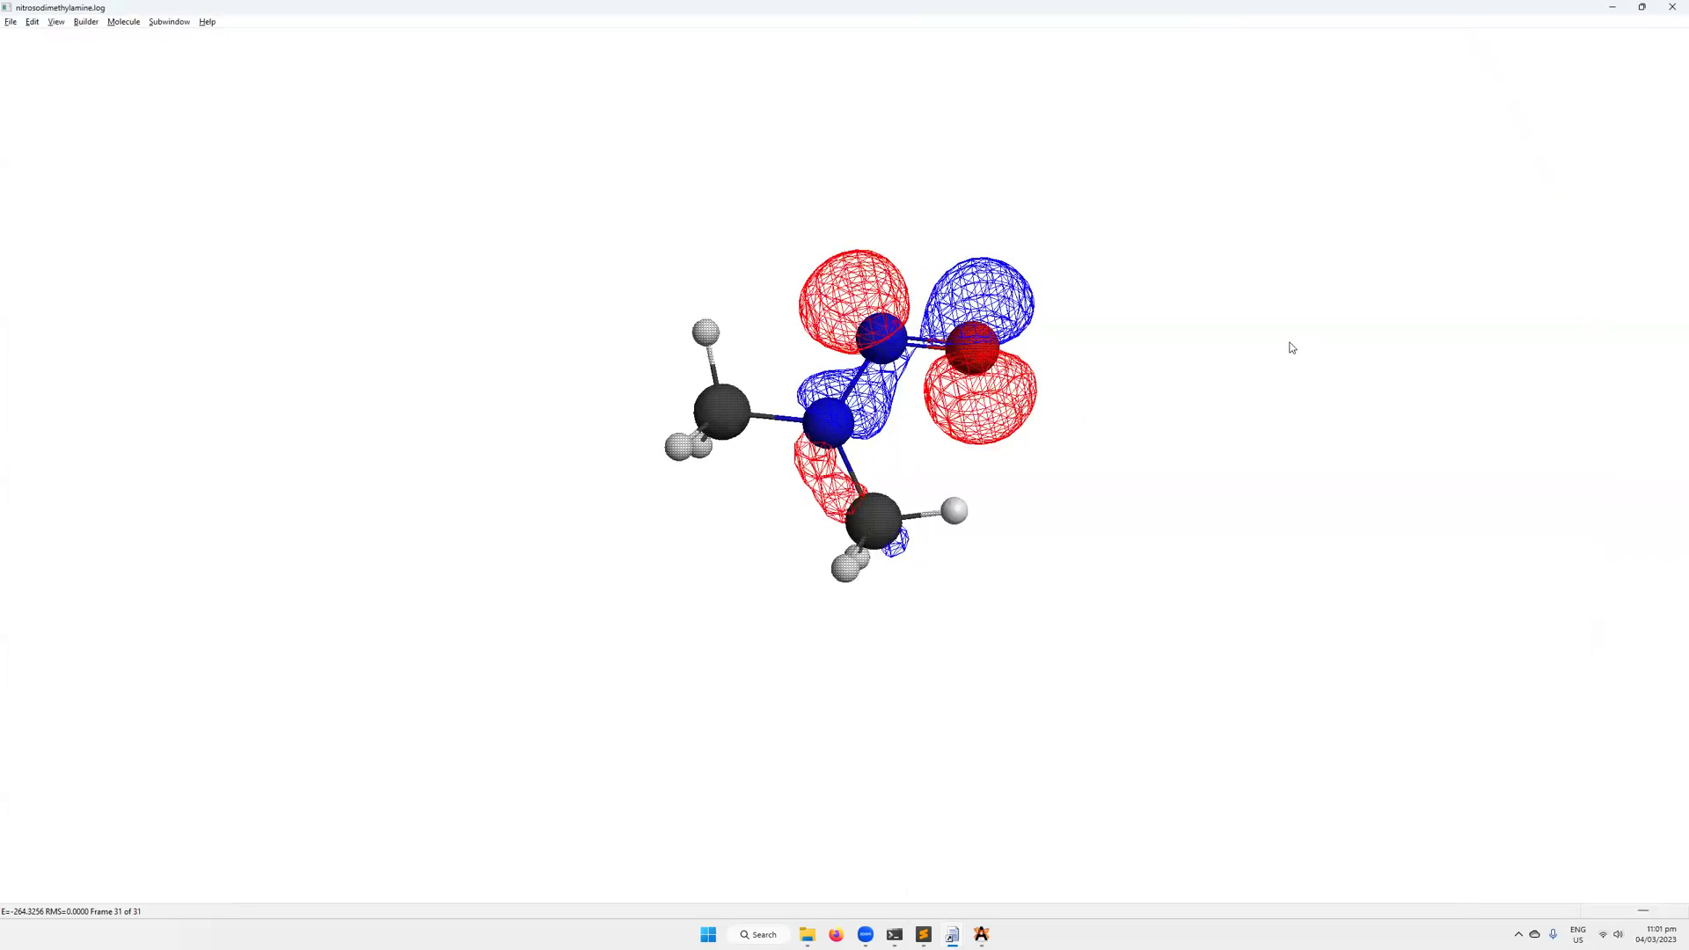
{"action": "left_click_drag", "start_coordinate": [1291, 347], "coordinate": [1126, 565]}
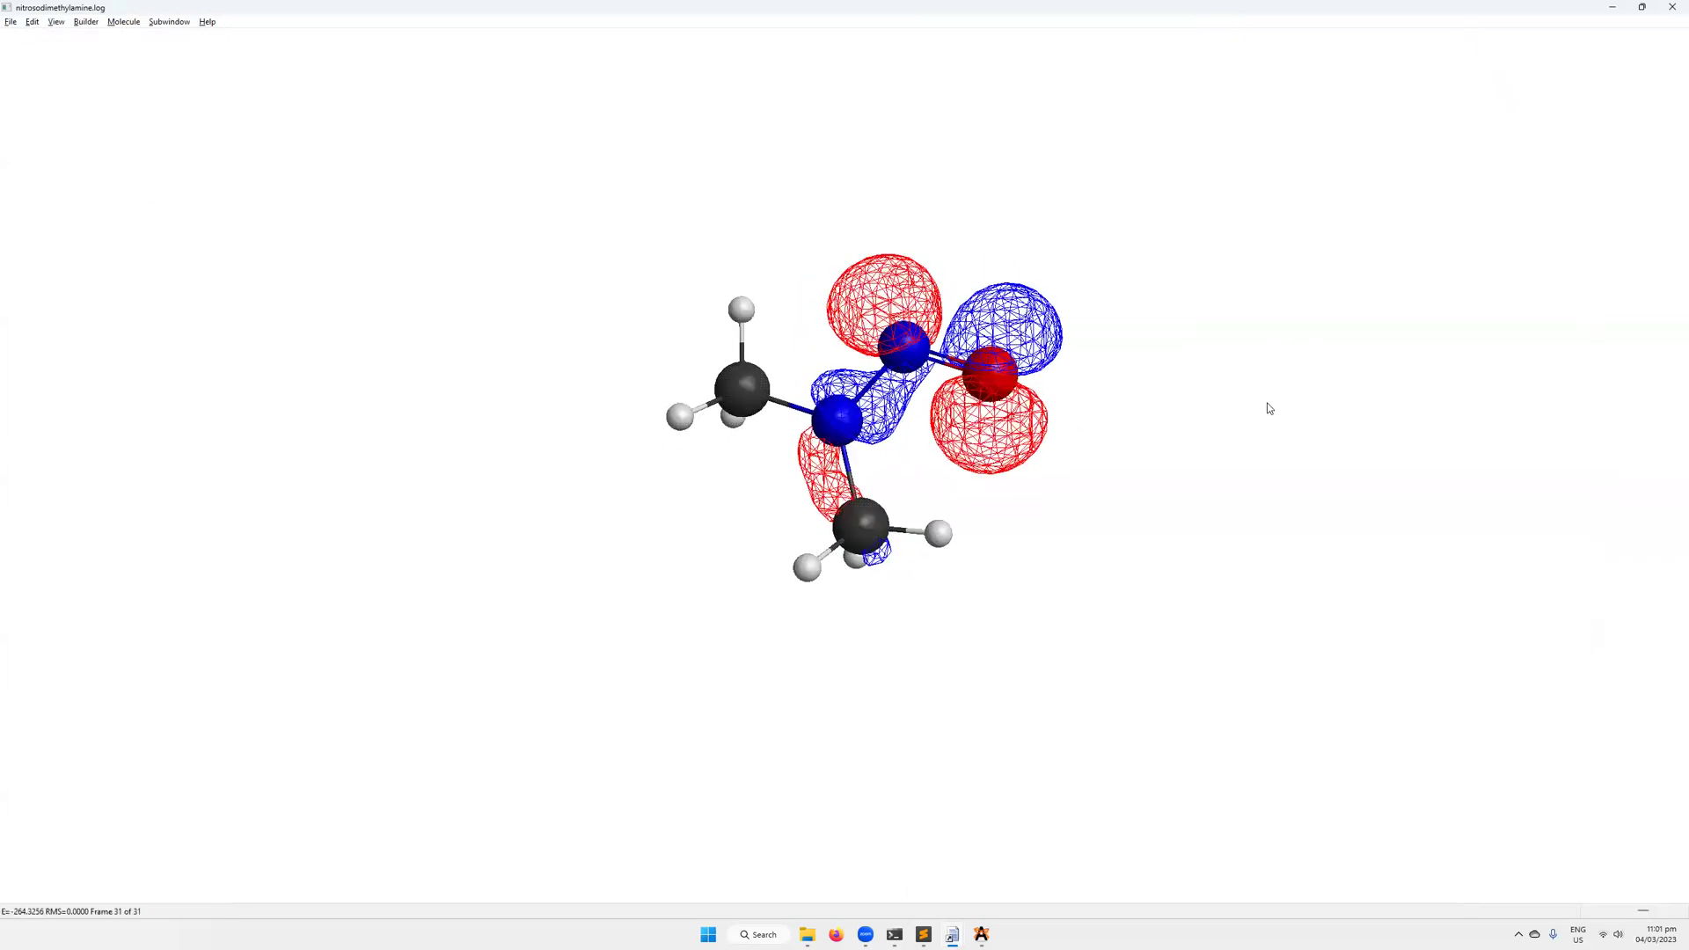